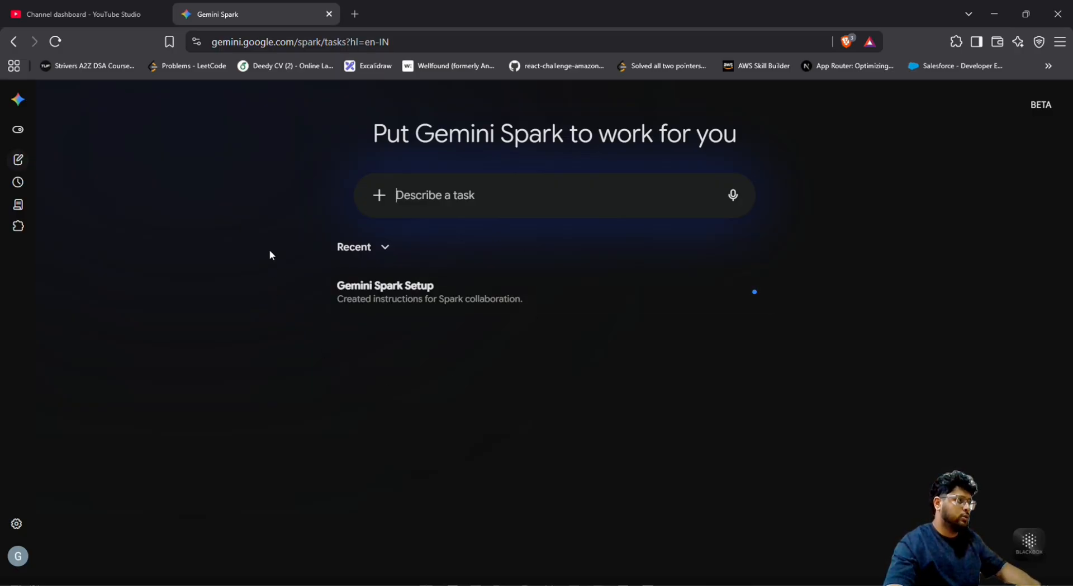
Switch to the Notepad notes on MCP servers and read through the four setup steps for connecting an LLM
left_click(435, 209)
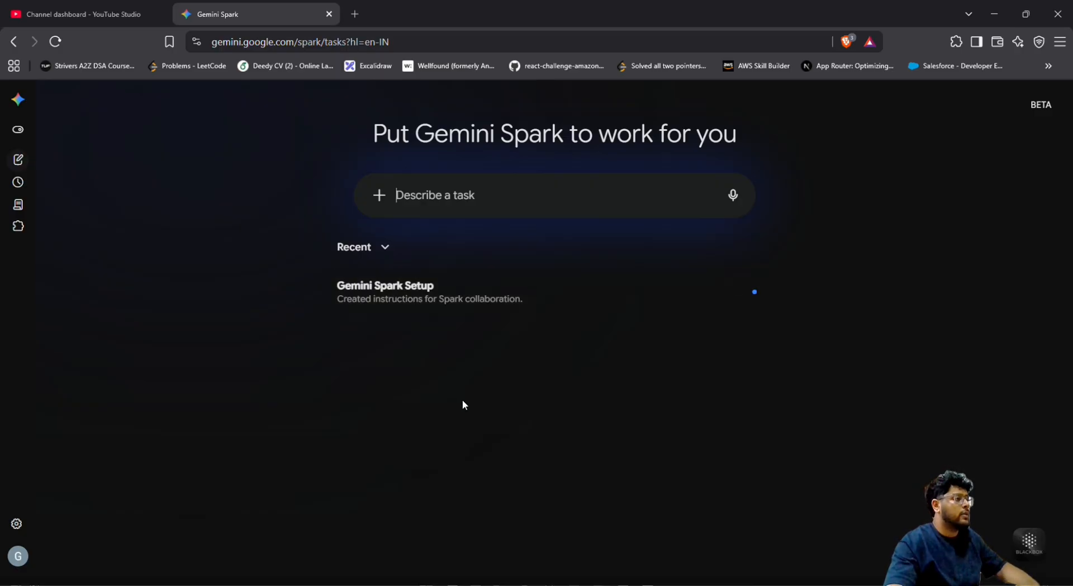
left_click(626, 581)
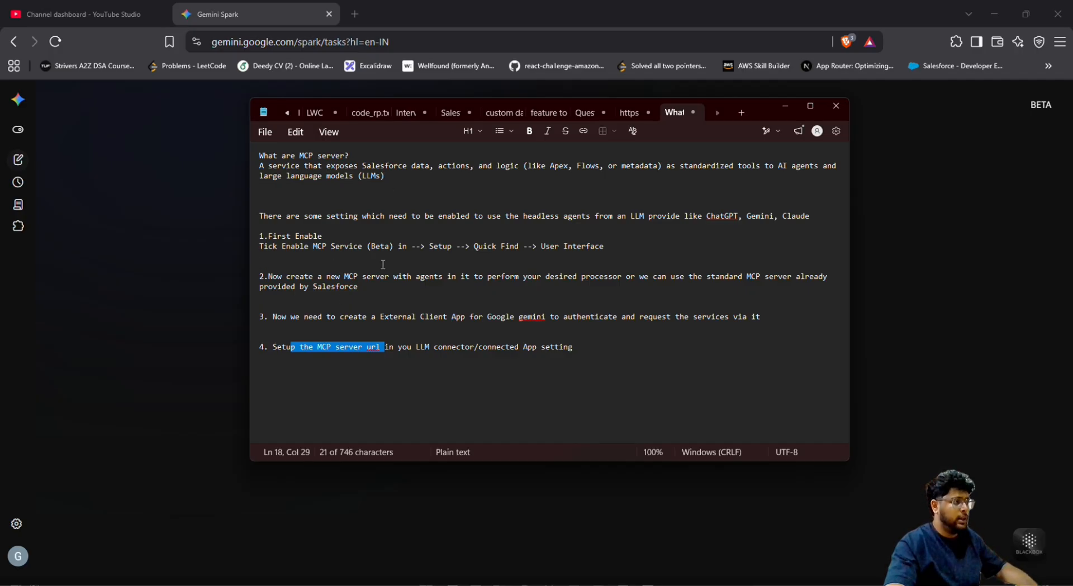
left_click_drag(309, 246, 391, 248)
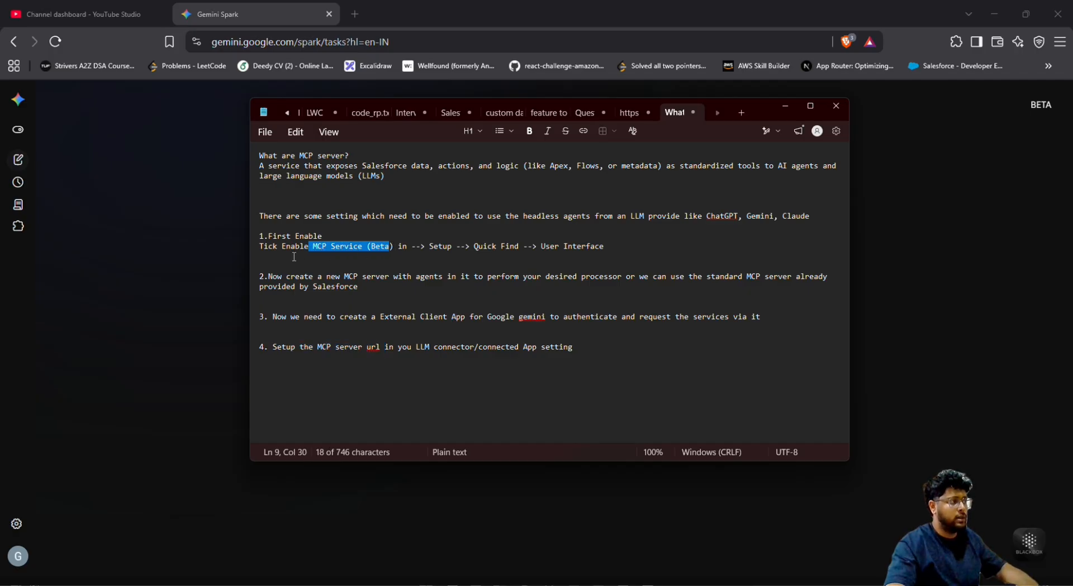
left_click_drag(537, 247, 613, 246)
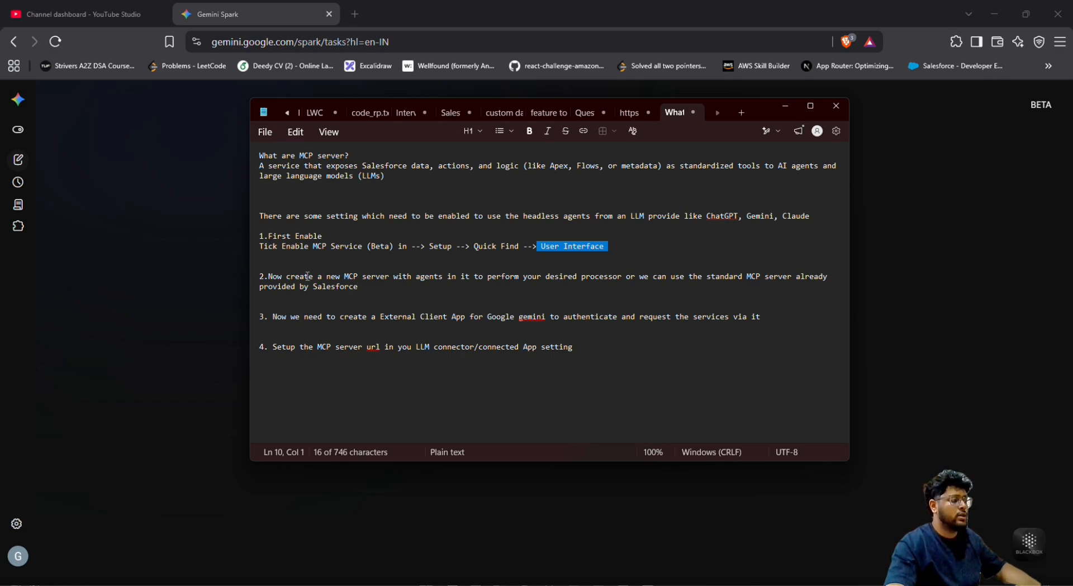
left_click_drag(305, 276, 436, 276)
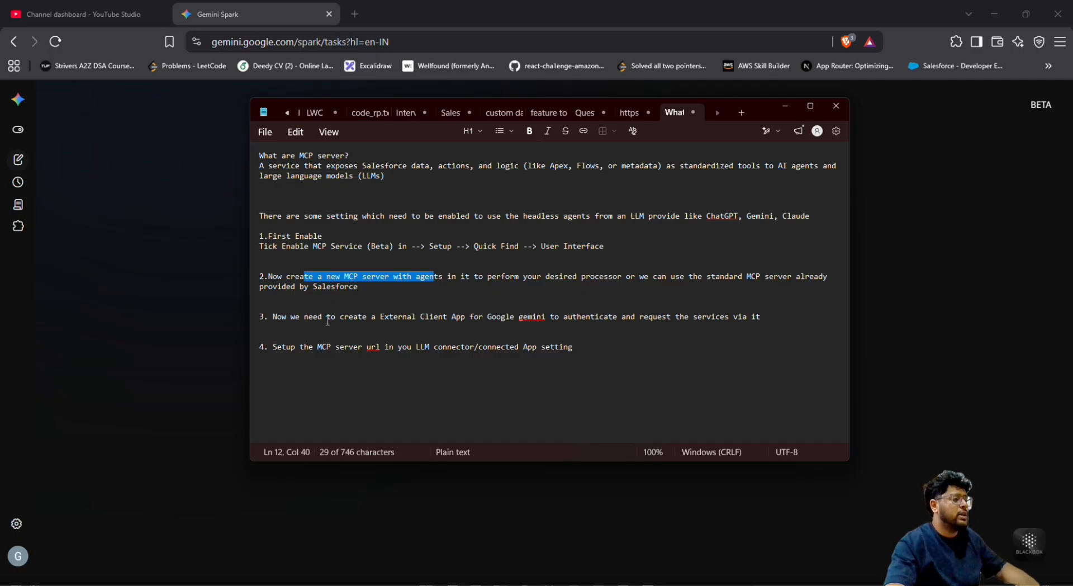
left_click_drag(380, 317, 475, 317)
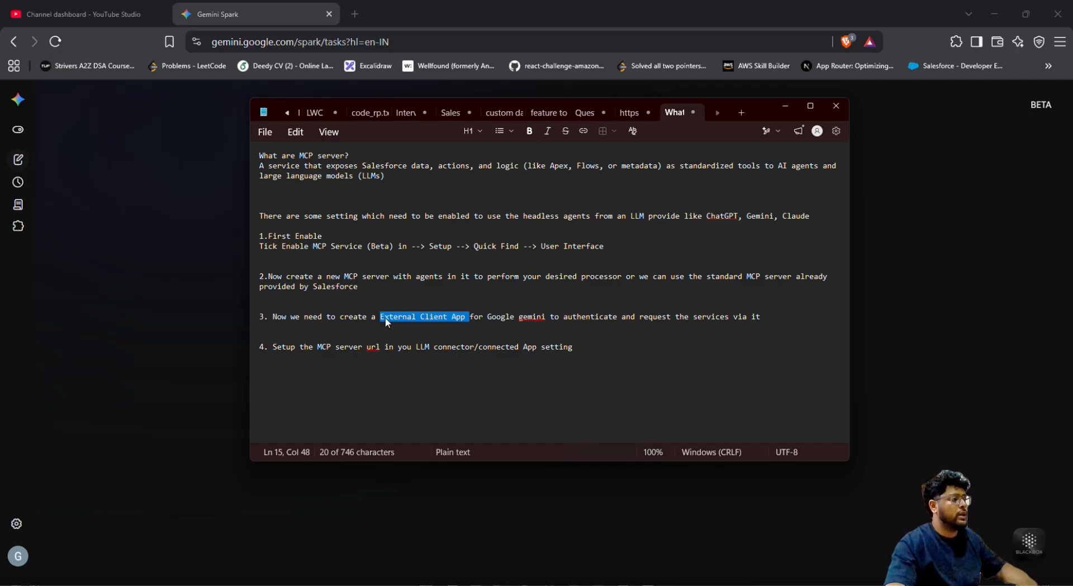
left_click_drag(290, 316, 762, 318)
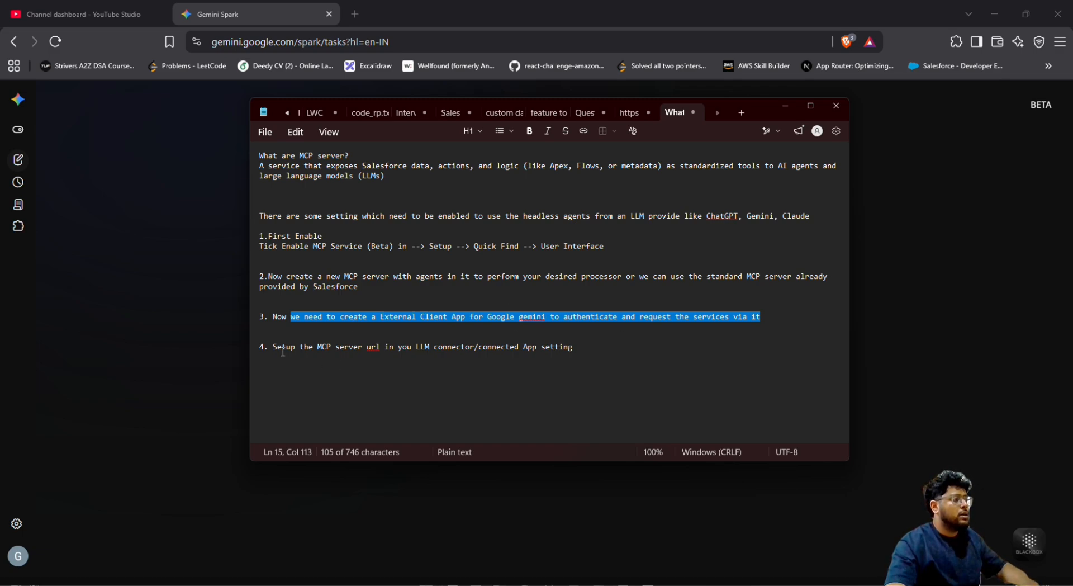
left_click_drag(318, 348, 478, 348)
left_click(418, 375)
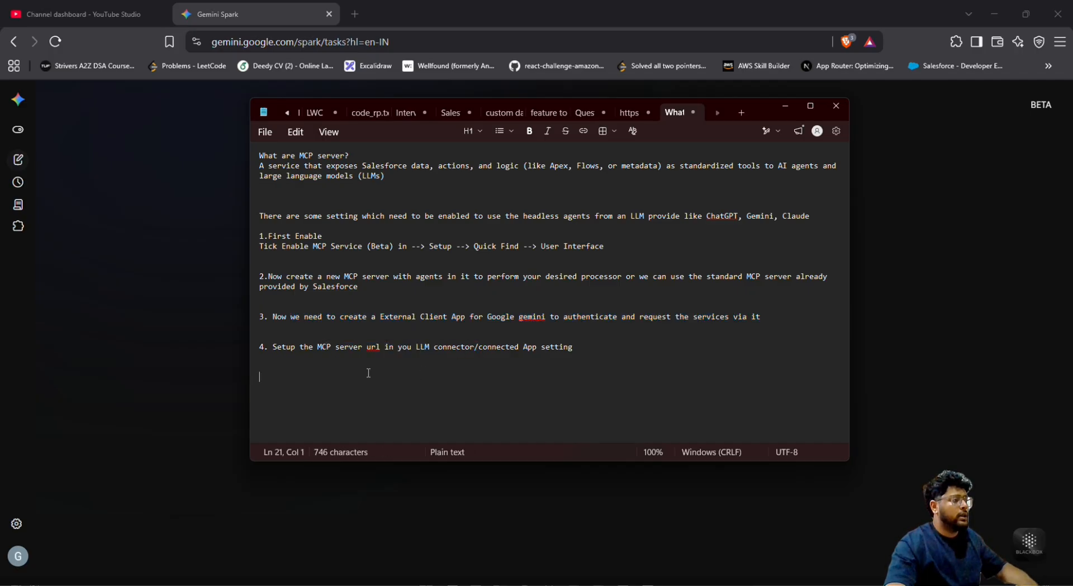
left_click(293, 350)
left_click_drag(293, 350, 451, 351)
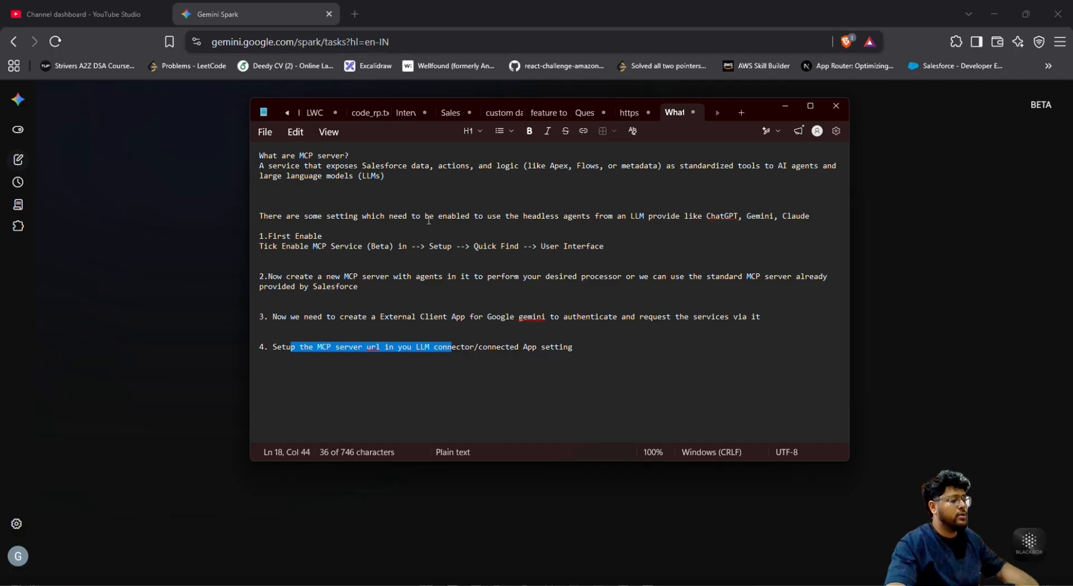
Switch to Salesforce Setup in the browser and examine the Enable MCP Service (Beta) option in the User Interface settings
key("alt+Tab")
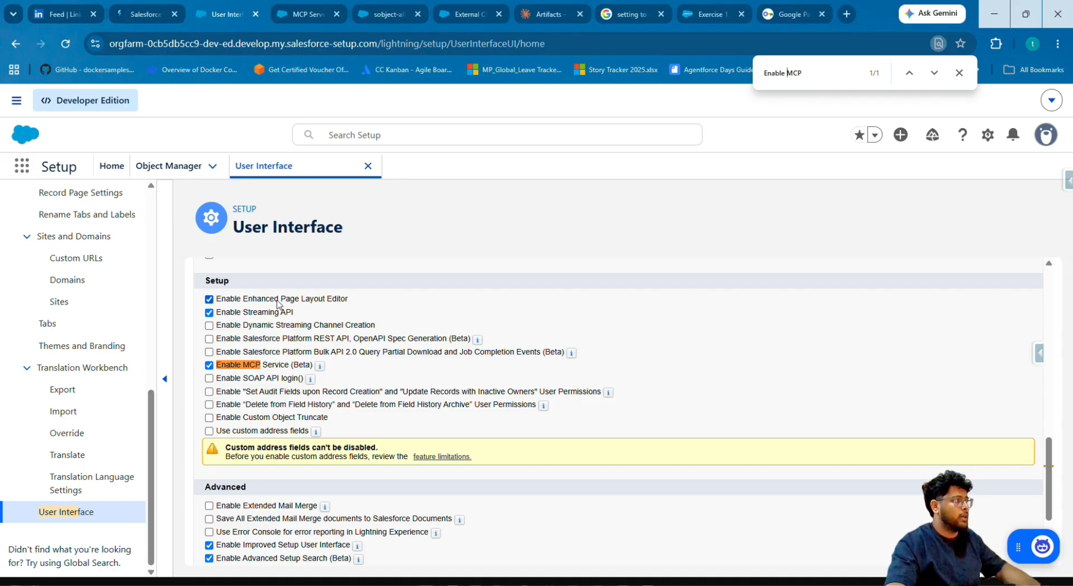
scroll(117, 279, "up", 8)
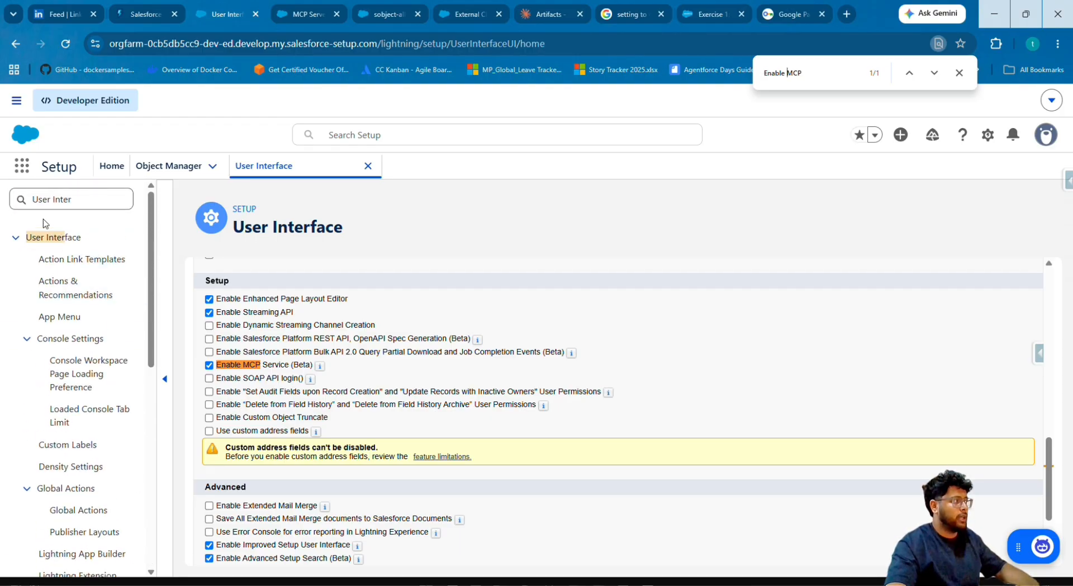
scroll(135, 504, "down", 10)
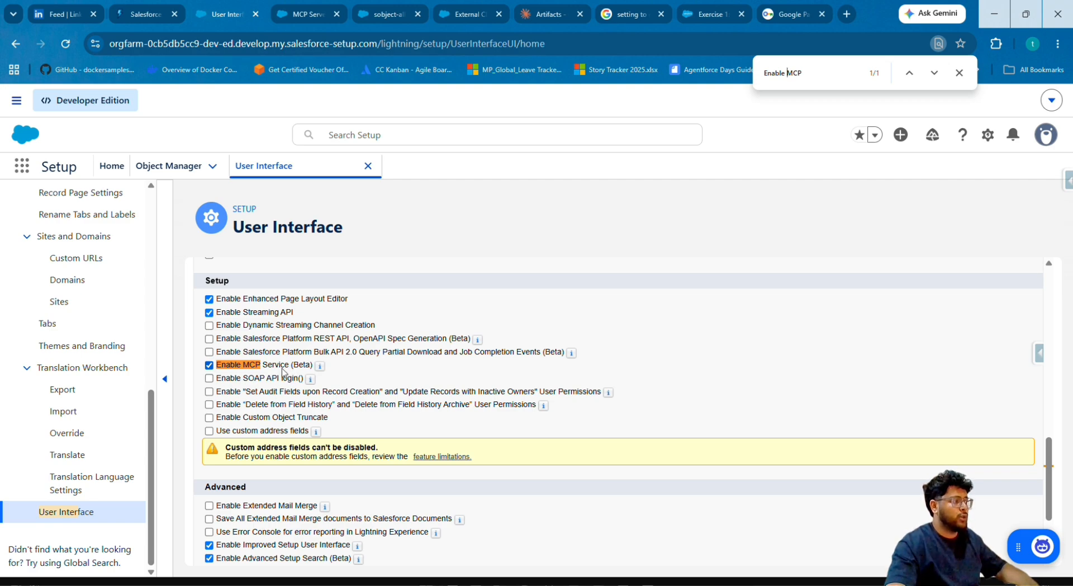
Go to the MCP Servers setup page, search Setup for MCP, and review the list of Salesforce servers
left_click(304, 14)
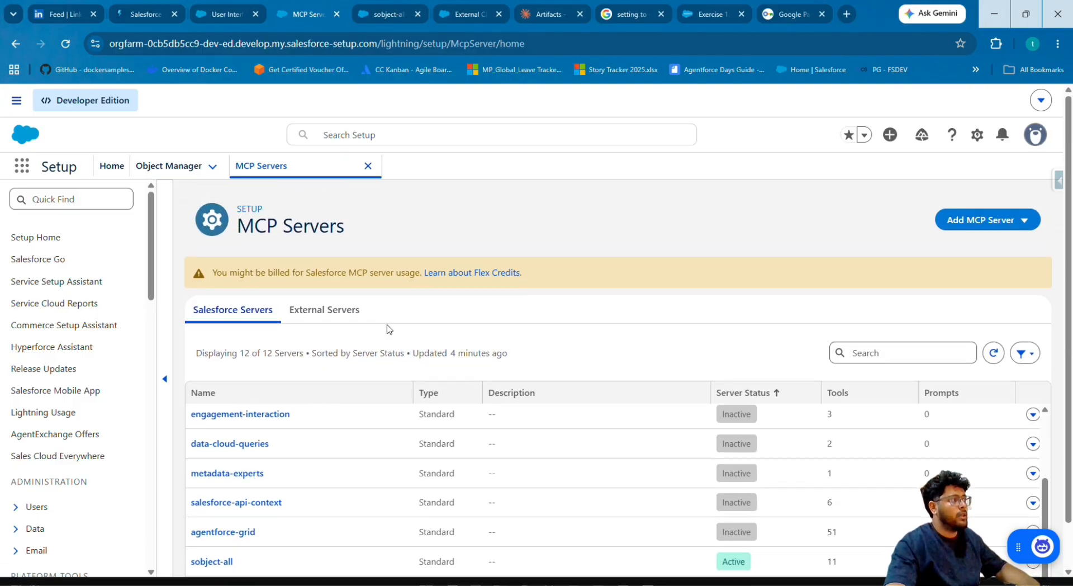
scroll(386, 263, "up", 1)
left_click(112, 201)
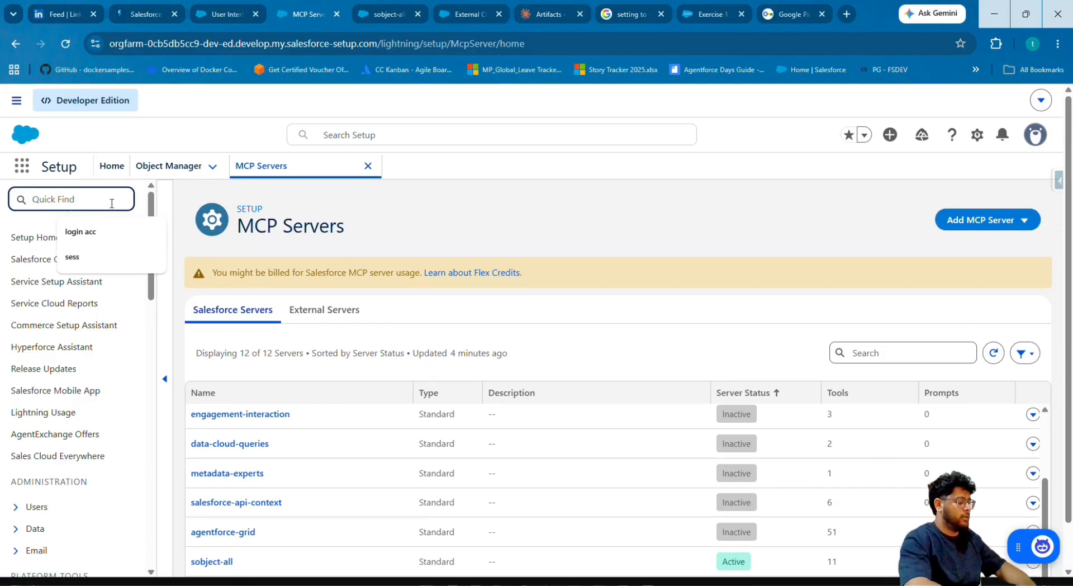
type("MCPSer")
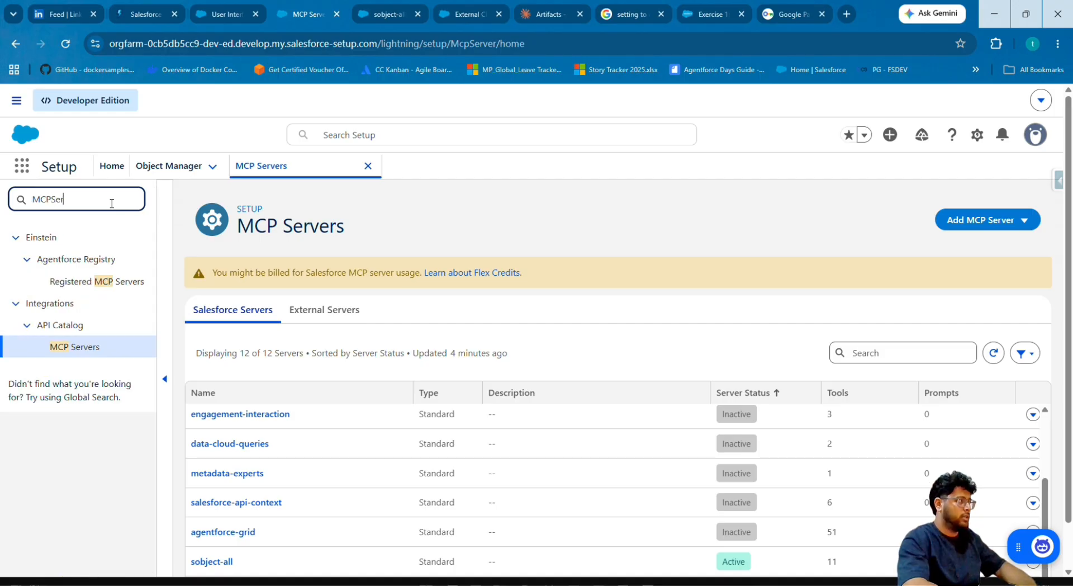
key("BackSpace")
key("BackSpace")
key("BackSpace")
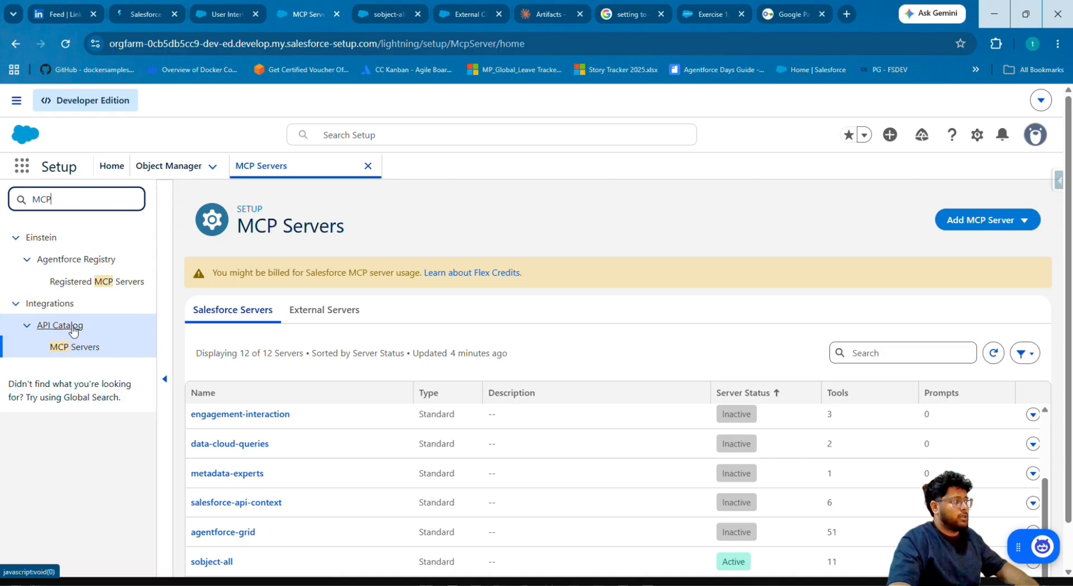
scroll(286, 398, "down", 1)
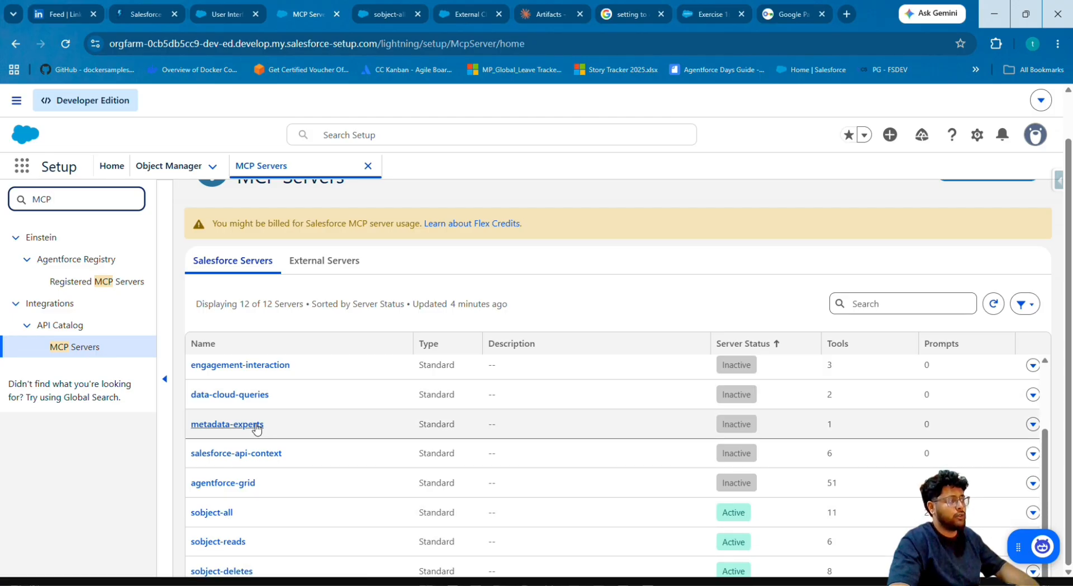
Examine the sobject-all MCP server's server URL and its available tools
left_click(369, 15)
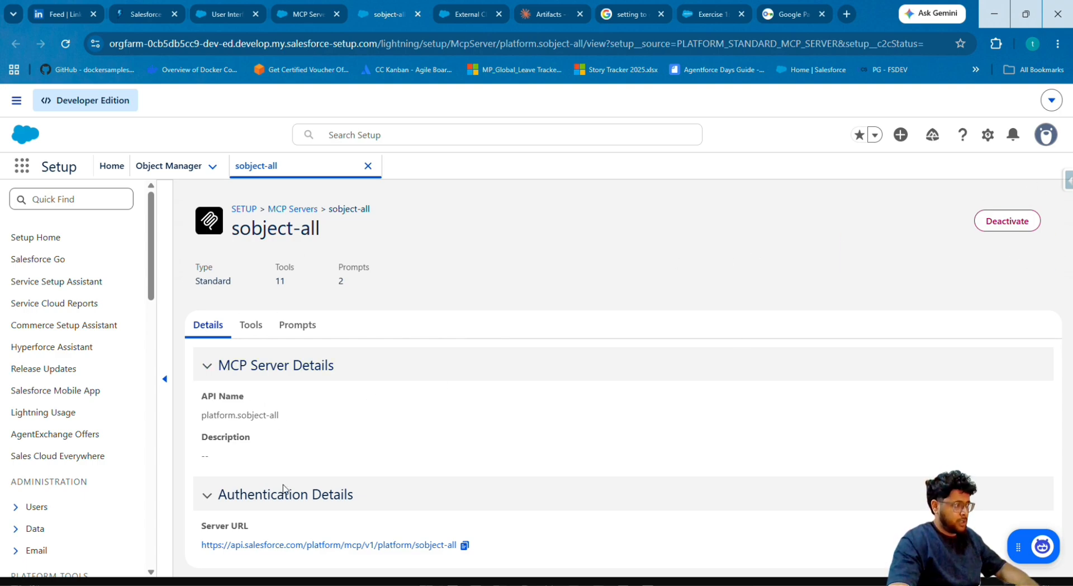
left_click_drag(206, 525, 291, 535)
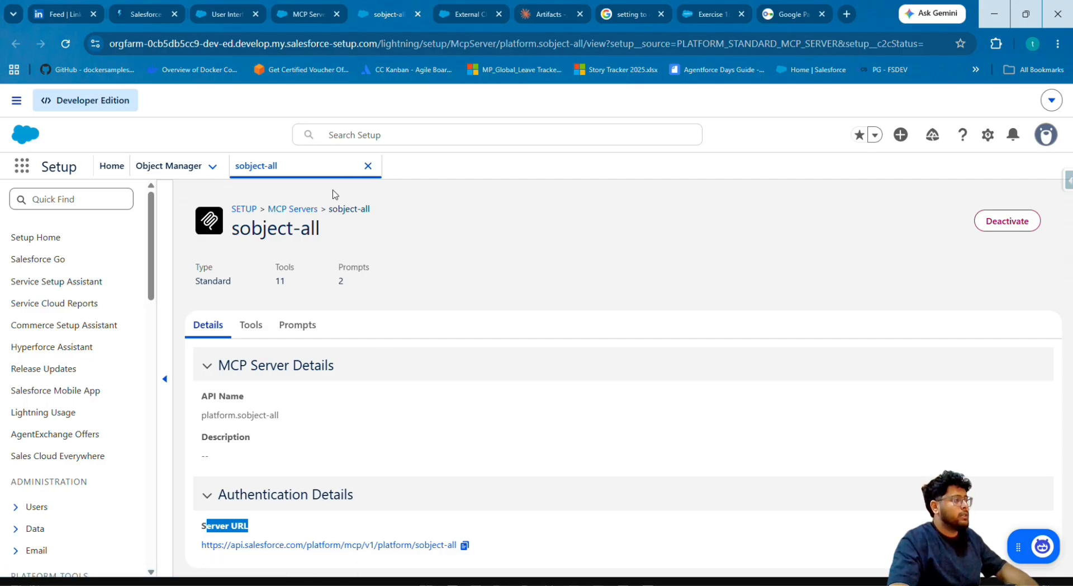
left_click(252, 328)
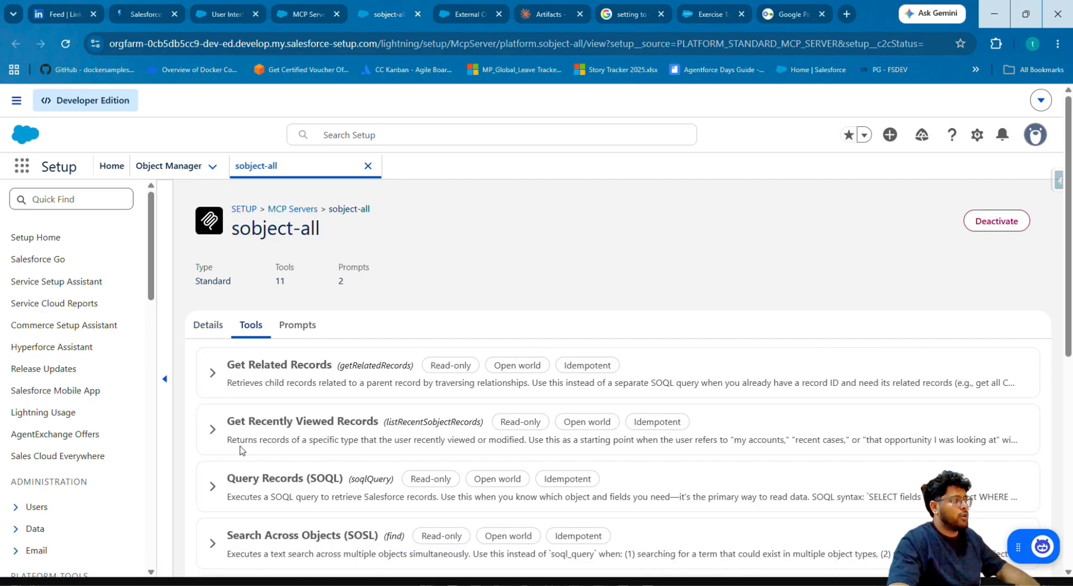
scroll(252, 414, "down", 3)
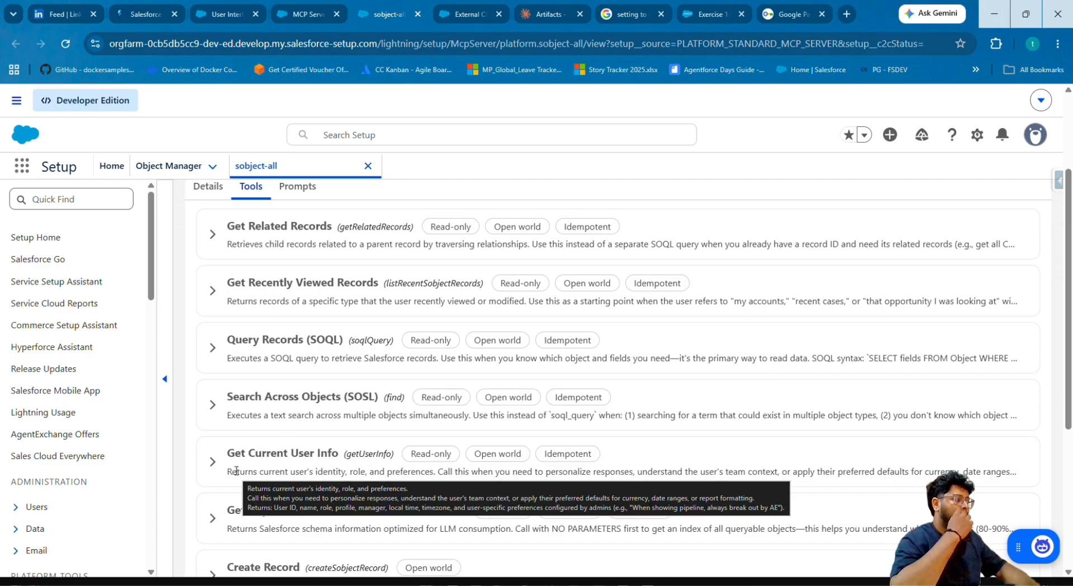
scroll(292, 465, "down", 2)
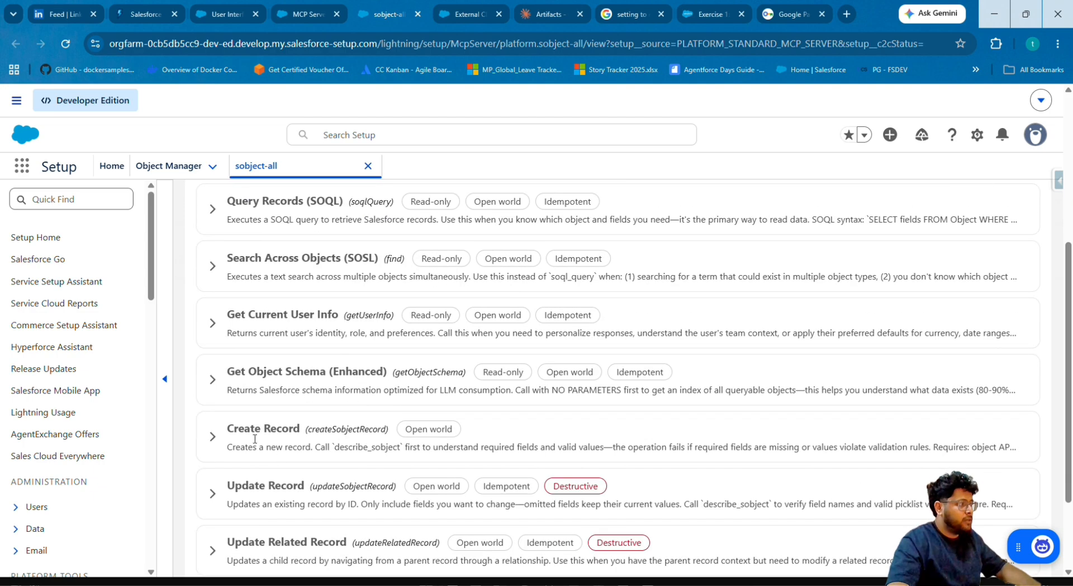
scroll(251, 432, "down", 2)
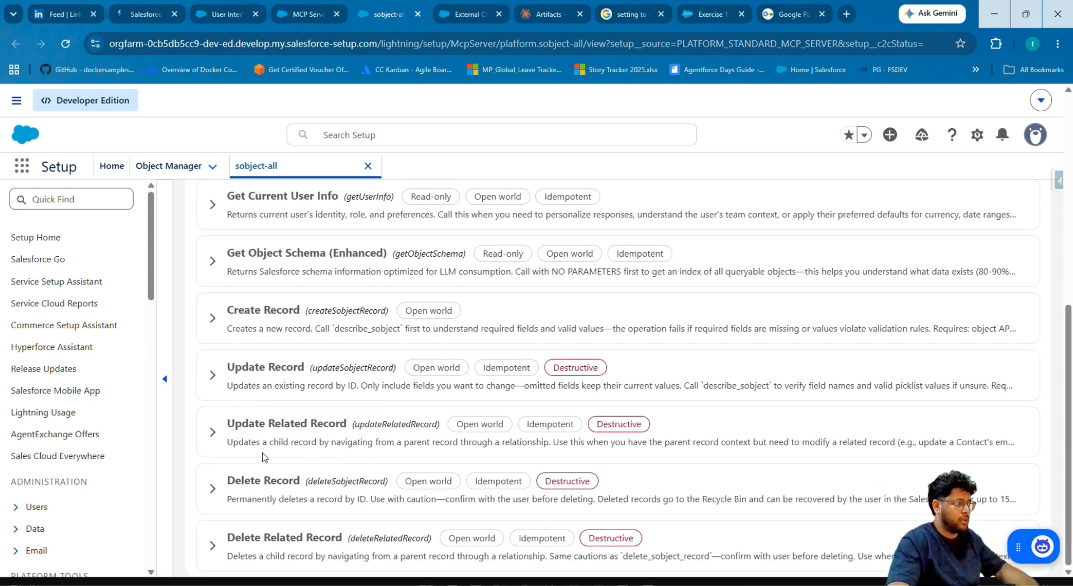
scroll(235, 494, "up", 6)
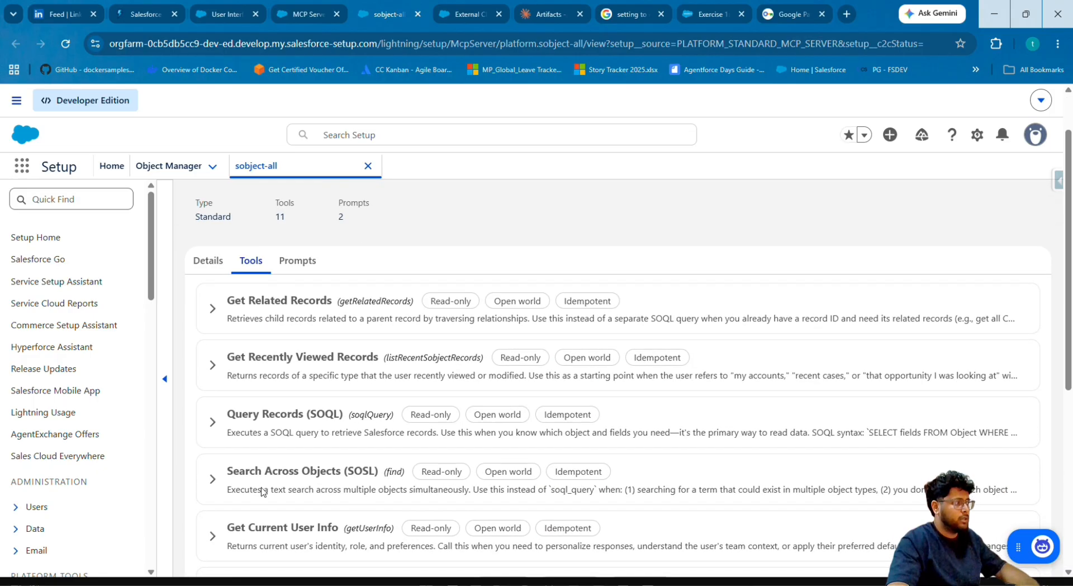
scroll(311, 418, "down", 1)
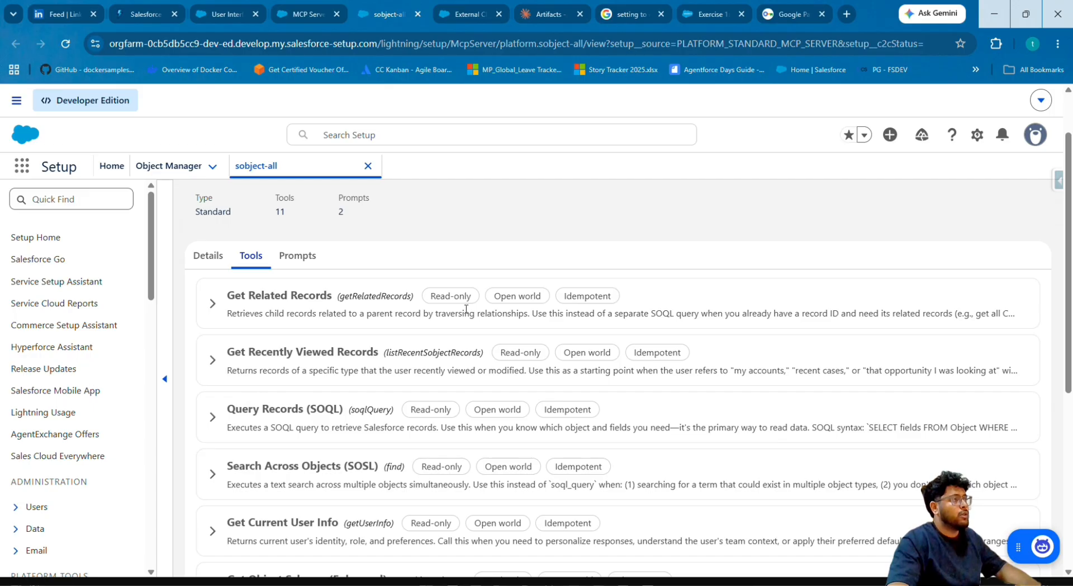
scroll(390, 273, "up", 2)
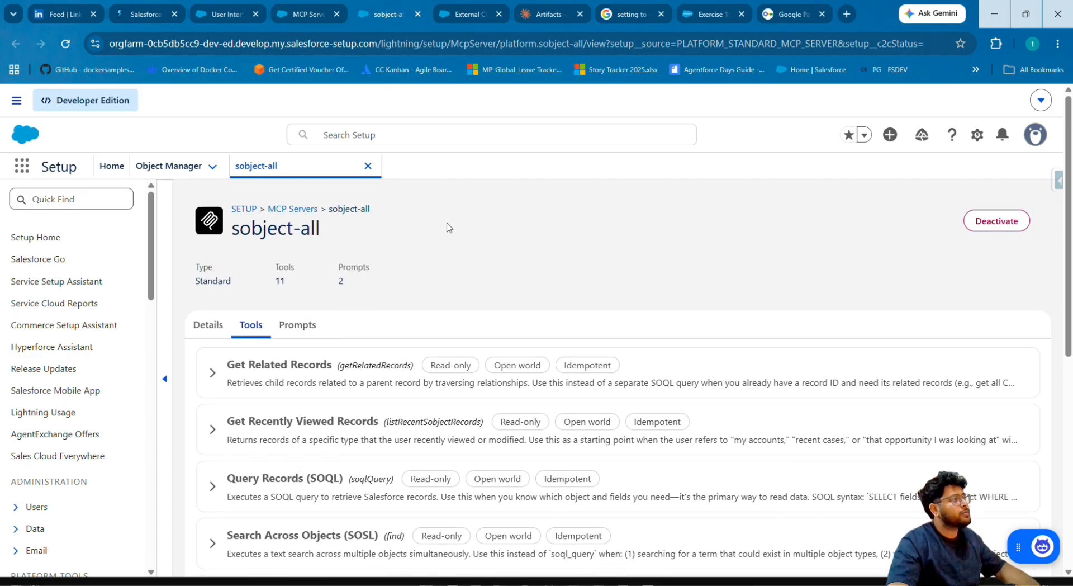
Start a new external client app from the External Client App Manager and look over its form sections
left_click(472, 5)
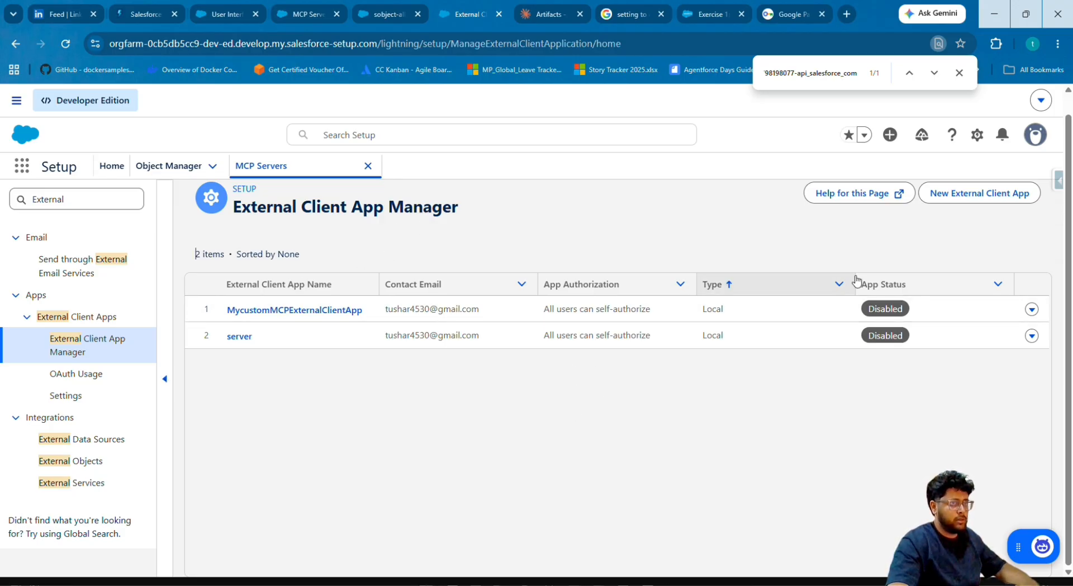
left_click(950, 193)
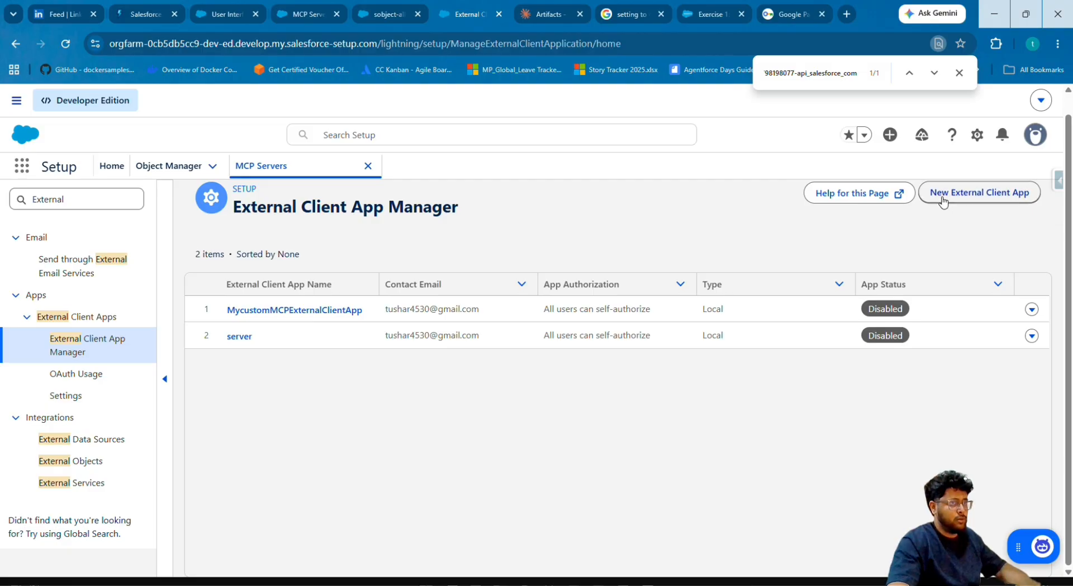
scroll(508, 269, "down", 1)
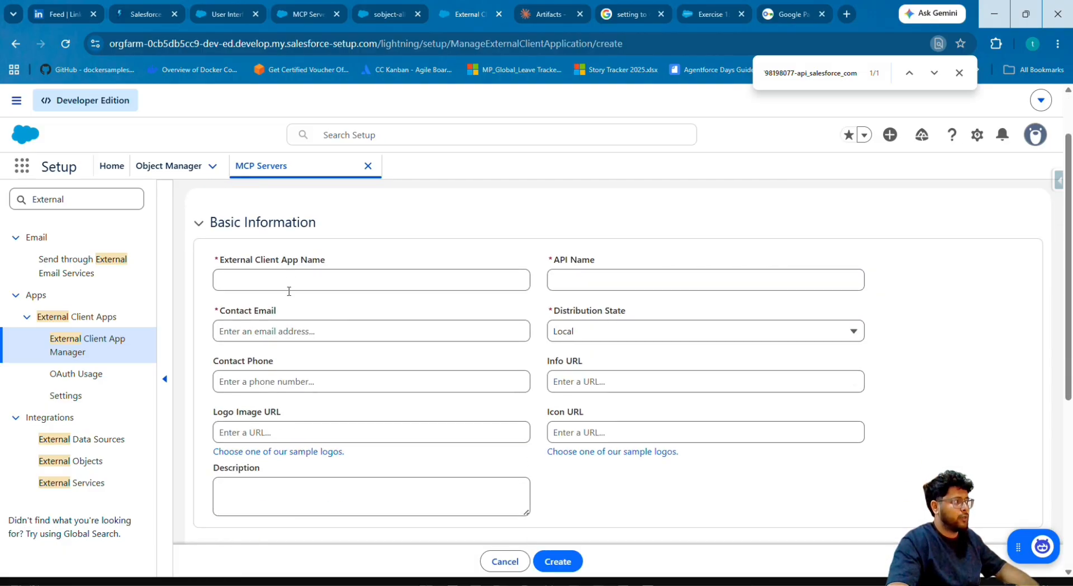
scroll(446, 283, "up", 2)
scroll(407, 350, "down", 5)
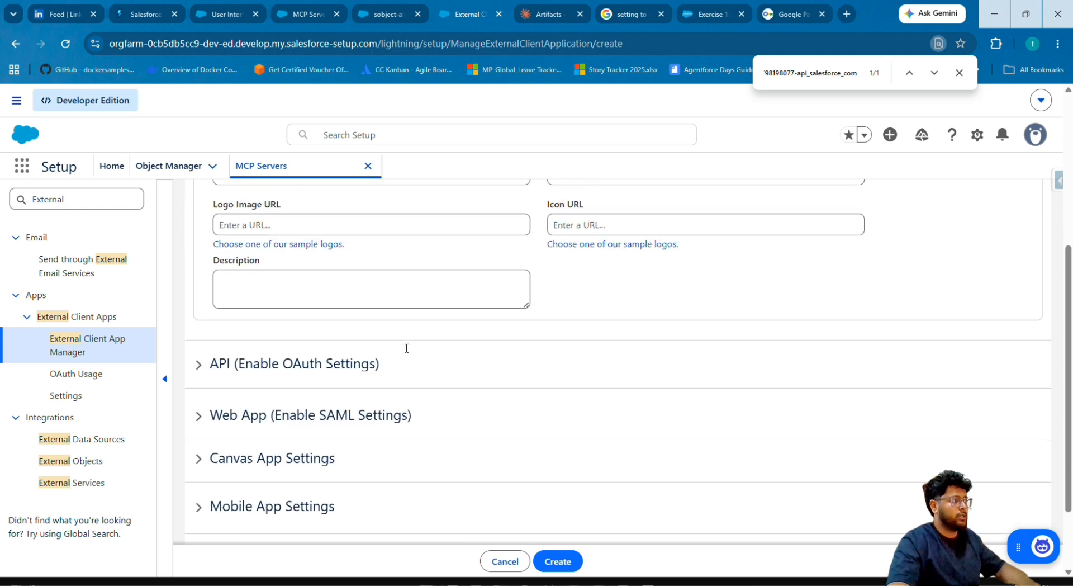
scroll(291, 358, "up", 5)
Name the external client app Gemini MCP Requester and fill in the contact email
left_click(281, 354)
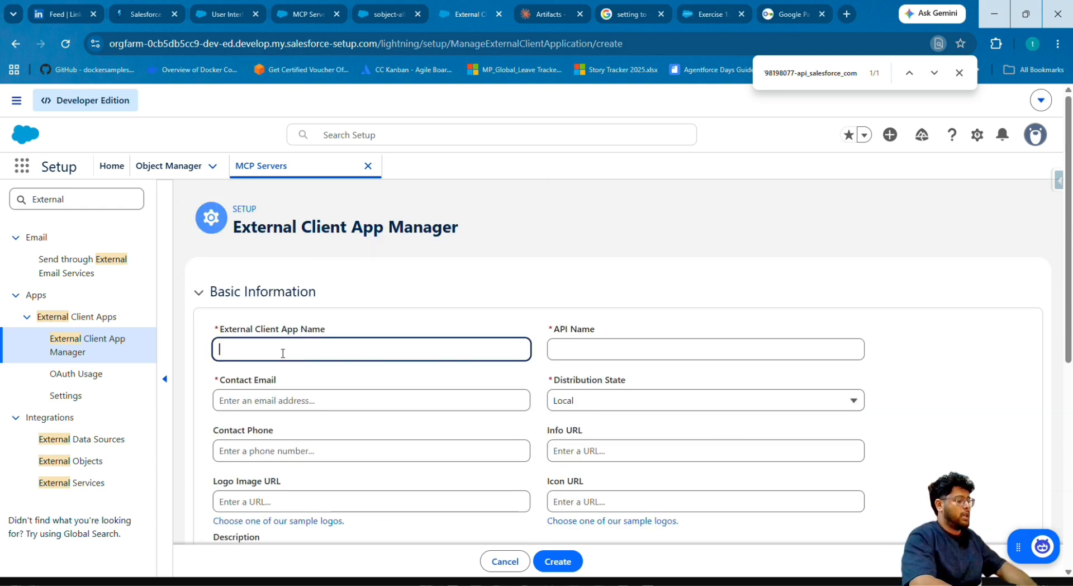
type("Gemini")
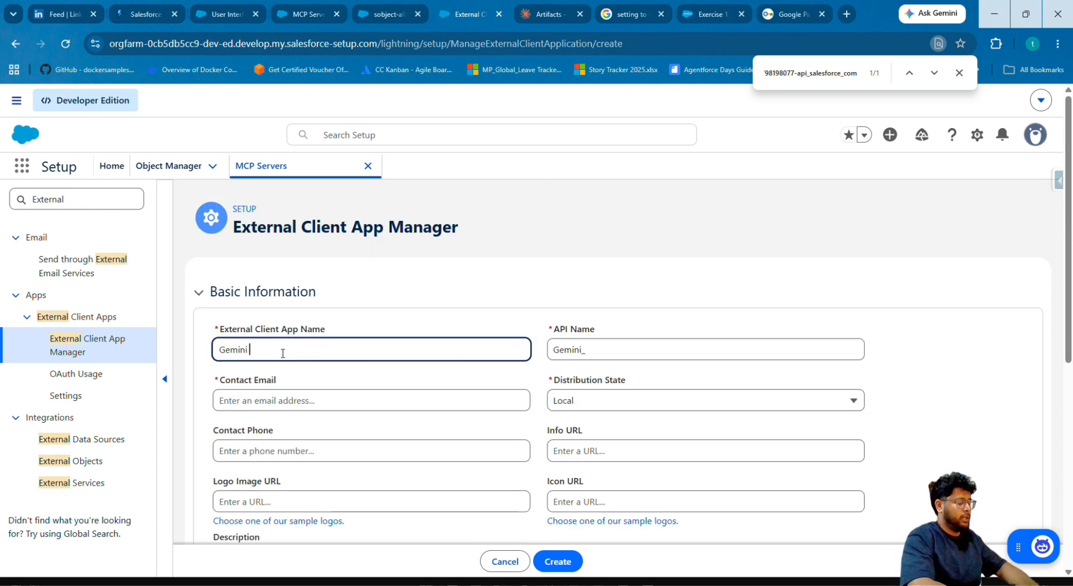
type(" MCP Req")
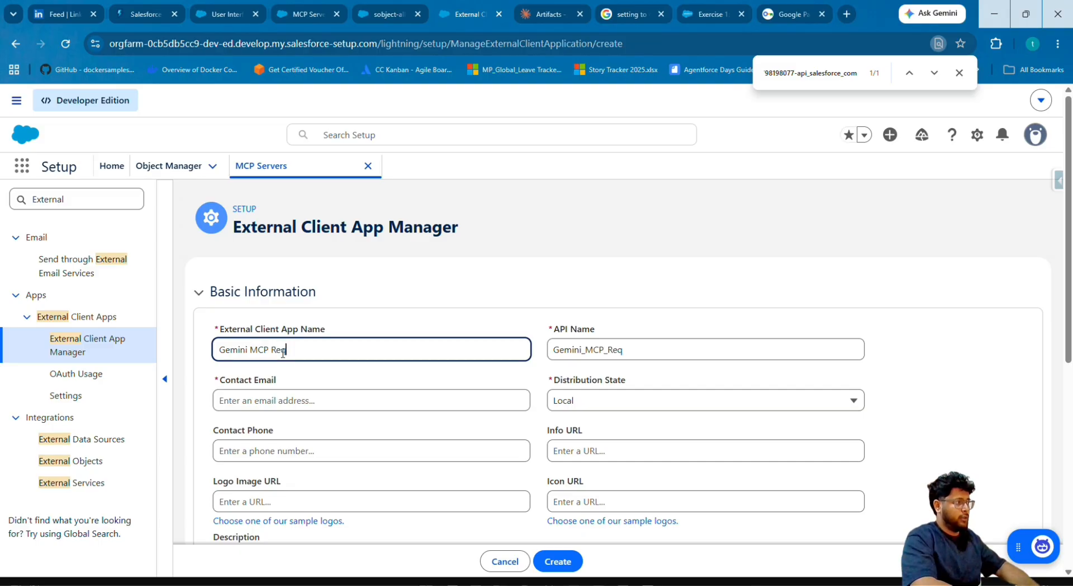
type("uester")
left_click(311, 399)
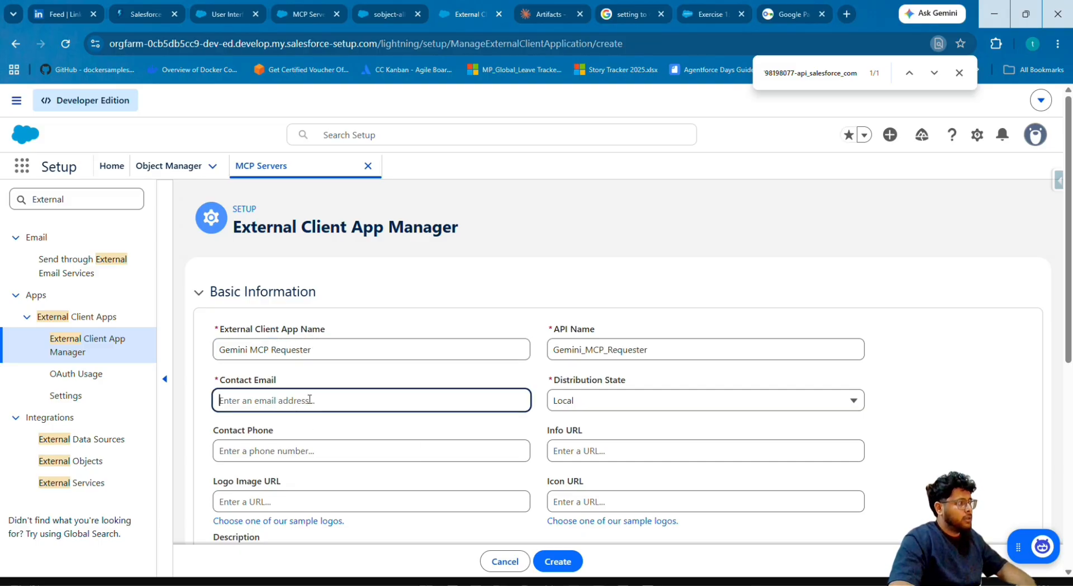
left_click(320, 452)
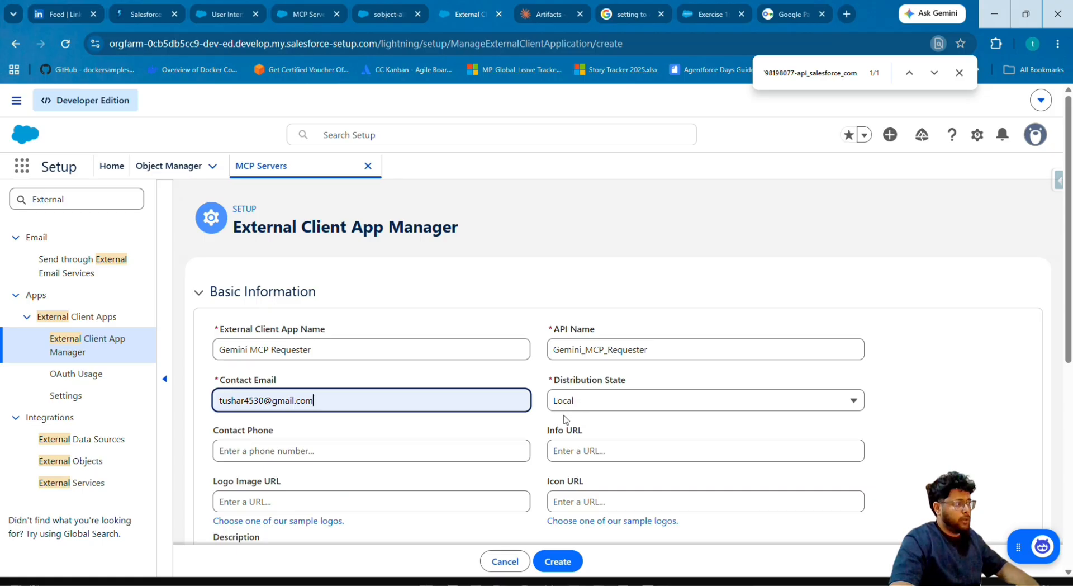
Enable OAuth in the API settings of the new external client app and look at the required Callback URL field
scroll(502, 410, "down", 1)
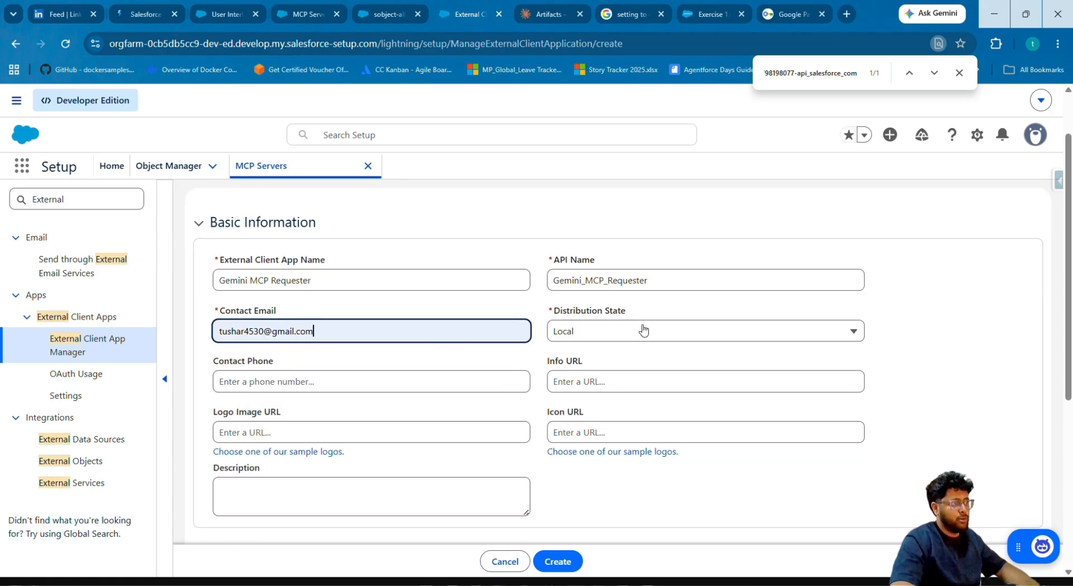
scroll(447, 392, "down", 3)
scroll(469, 386, "up", 2)
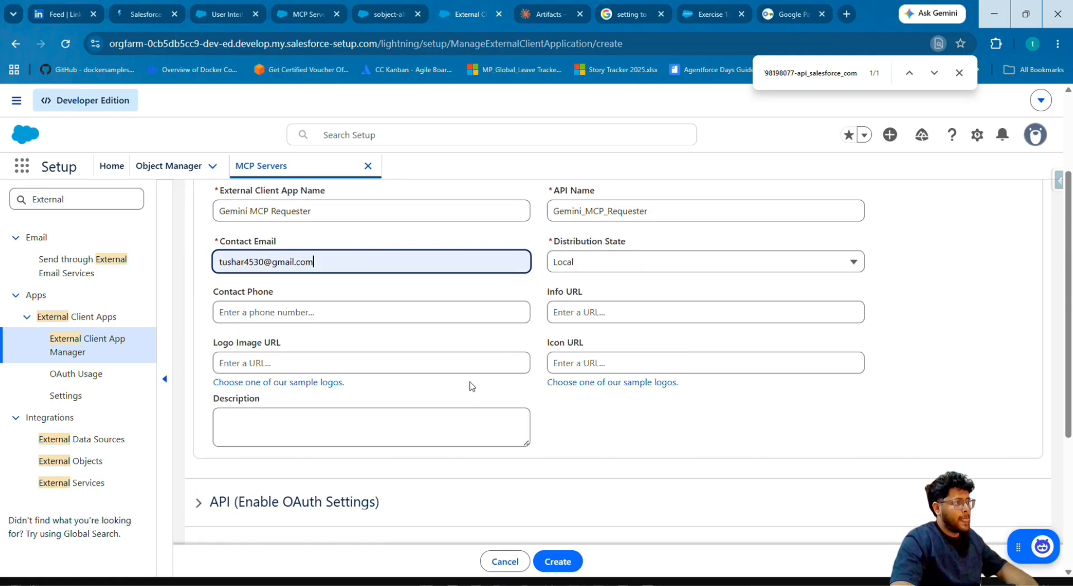
scroll(477, 385, "down", 1)
scroll(476, 386, "down", 2)
left_click(199, 297)
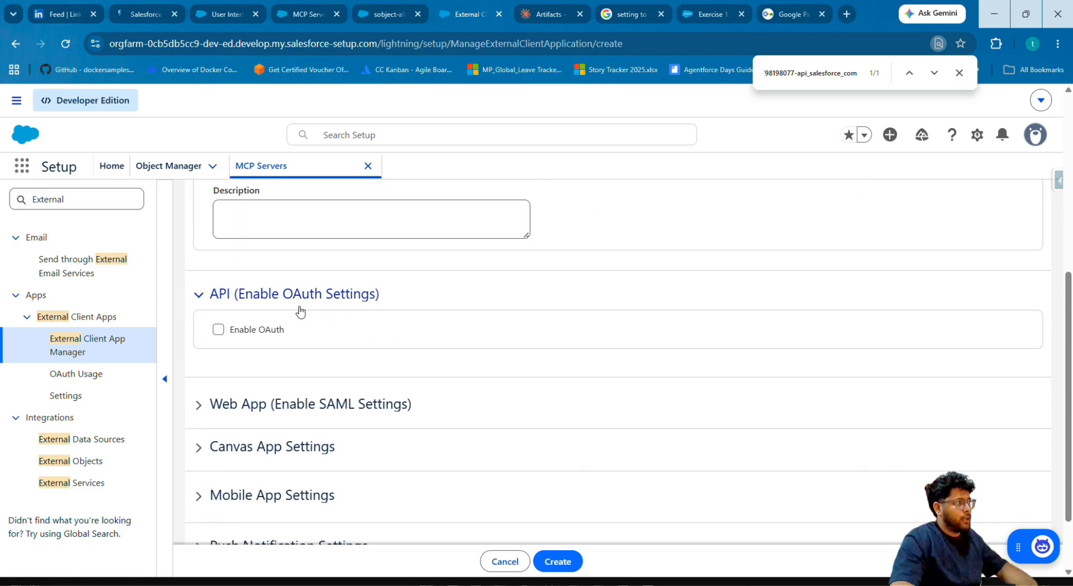
left_click(218, 331)
scroll(391, 363, "down", 3)
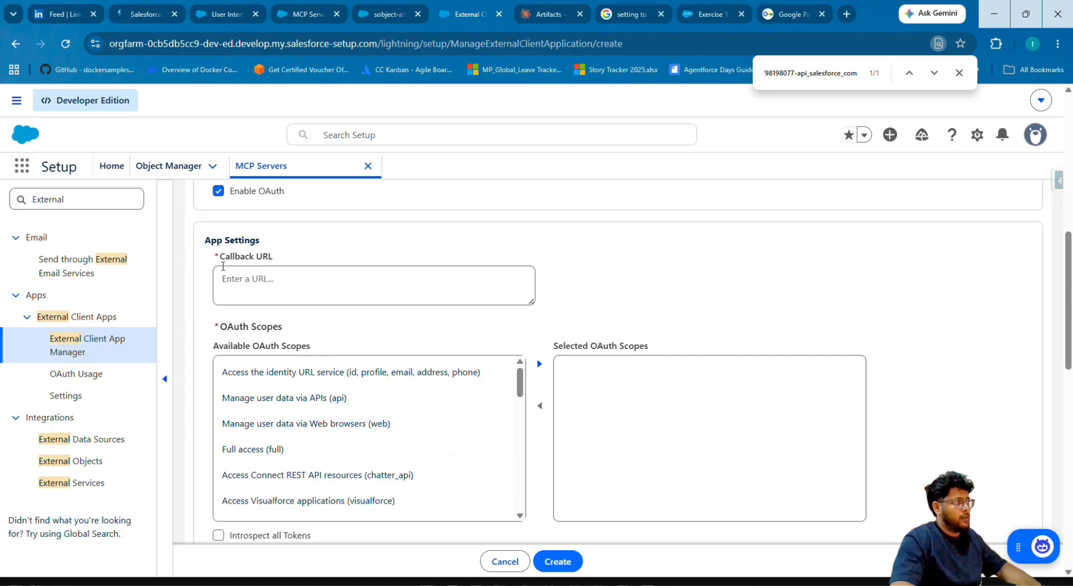
left_click_drag(222, 259, 306, 259)
scroll(302, 334, "up", 3)
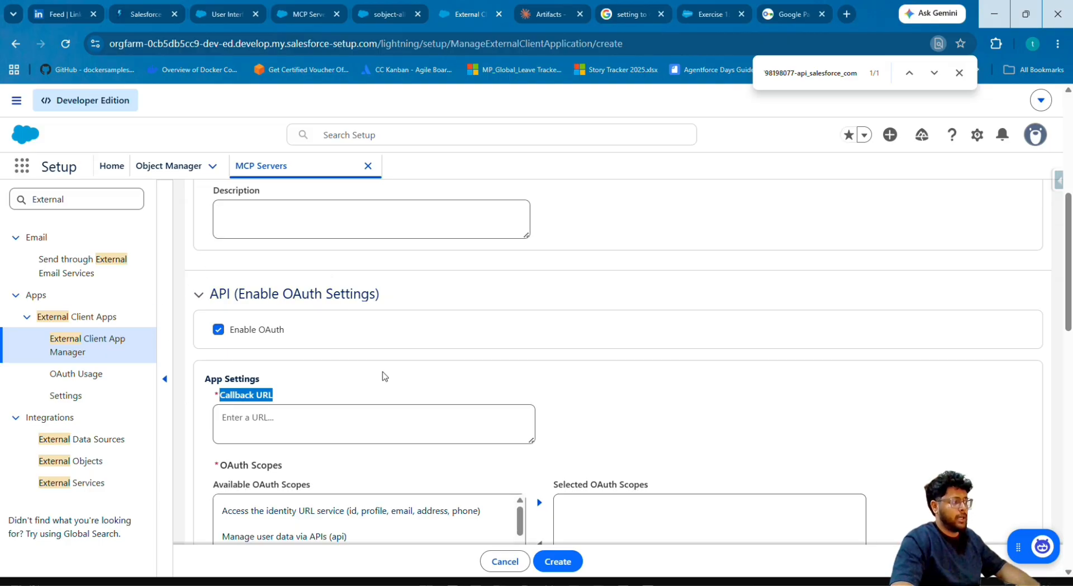
Add the OAuth scope Perform requests at any time (refresh_token, offline_access) to the app's selected scopes
scroll(385, 376, "down", 4)
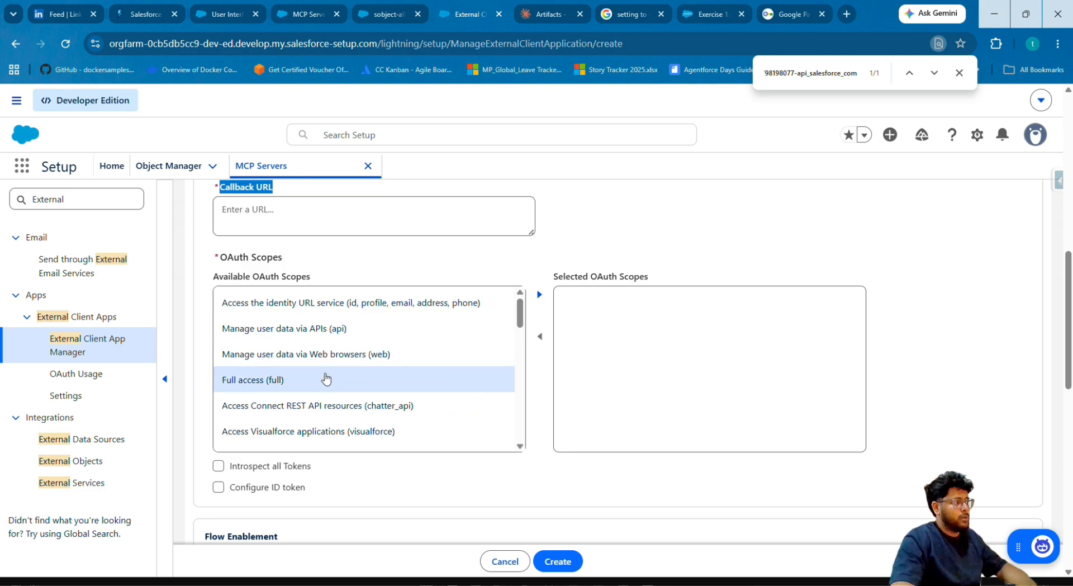
scroll(347, 391, "down", 1)
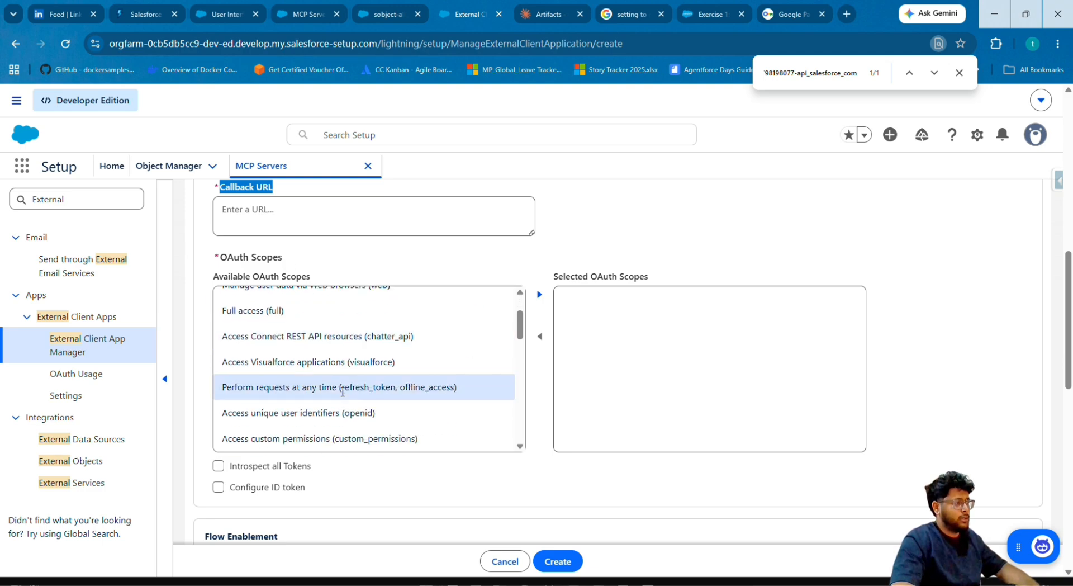
scroll(352, 380, "down", 2)
scroll(354, 375, "down", 2)
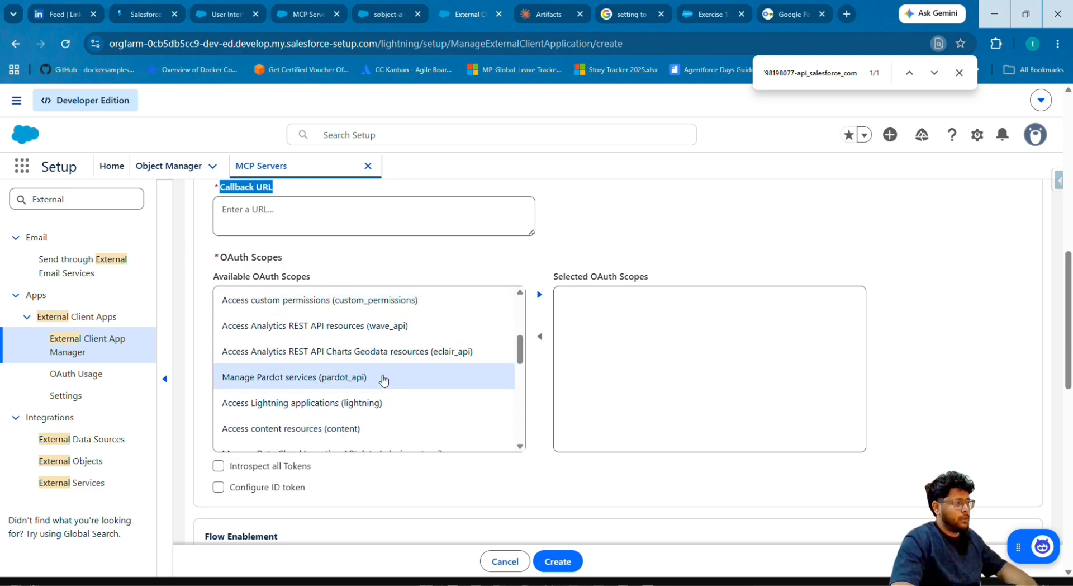
scroll(408, 381, "up", 5)
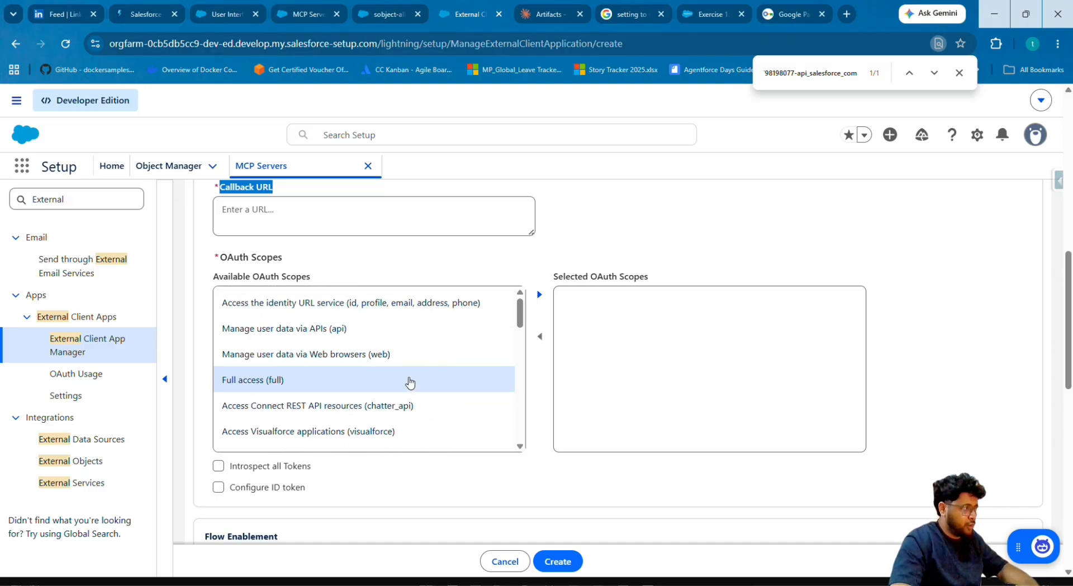
scroll(411, 379, "down", 3)
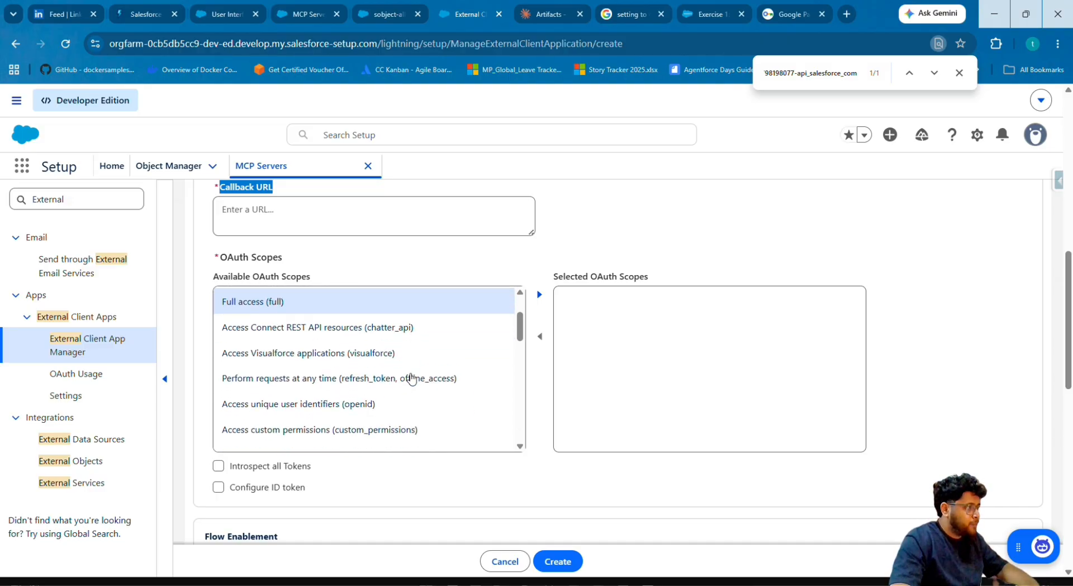
left_click(287, 328)
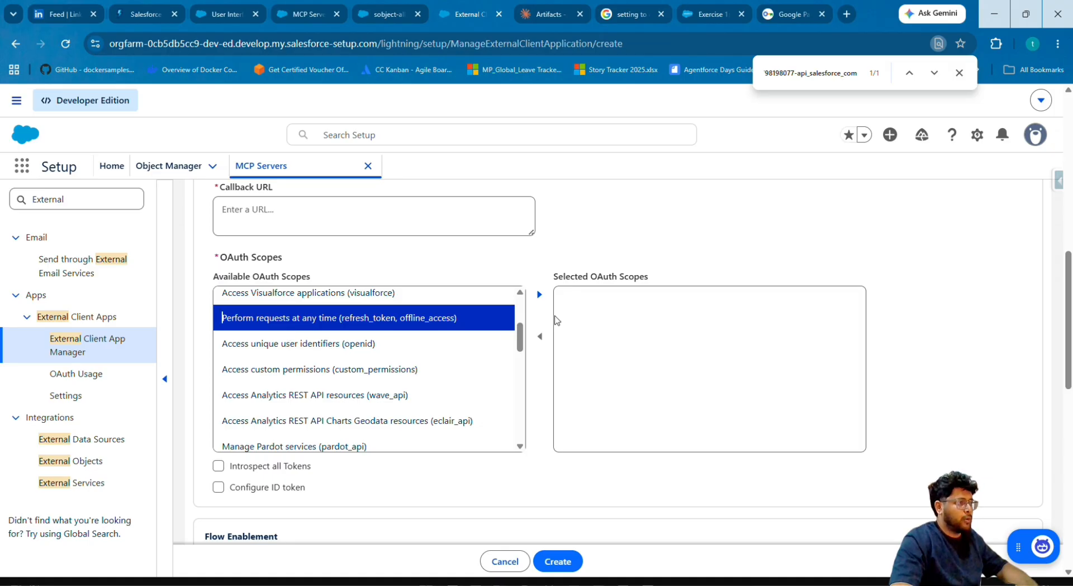
left_click(539, 294)
Add the OAuth scope Access Salesforce hosted MCP servers (mcp_api) to the selected scopes
scroll(353, 376, "down", 5)
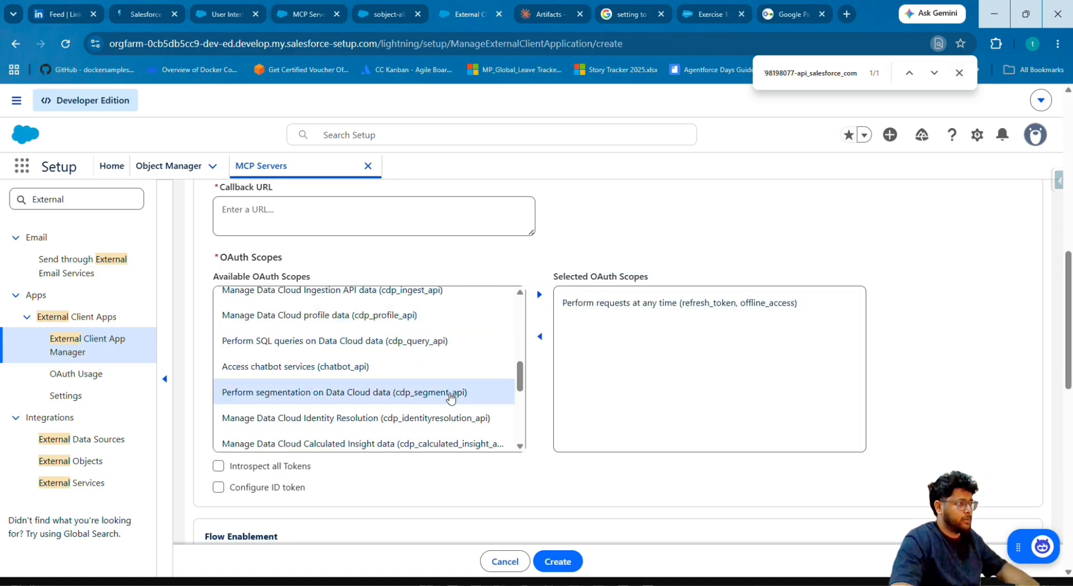
scroll(450, 398, "down", 3)
scroll(450, 398, "down", 3)
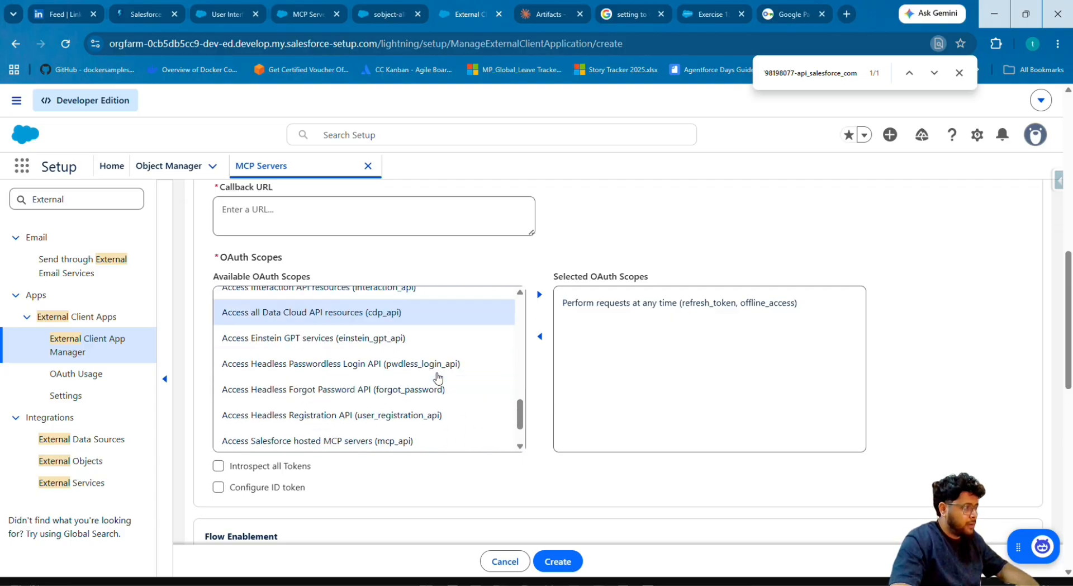
left_click(382, 387)
left_click(538, 295)
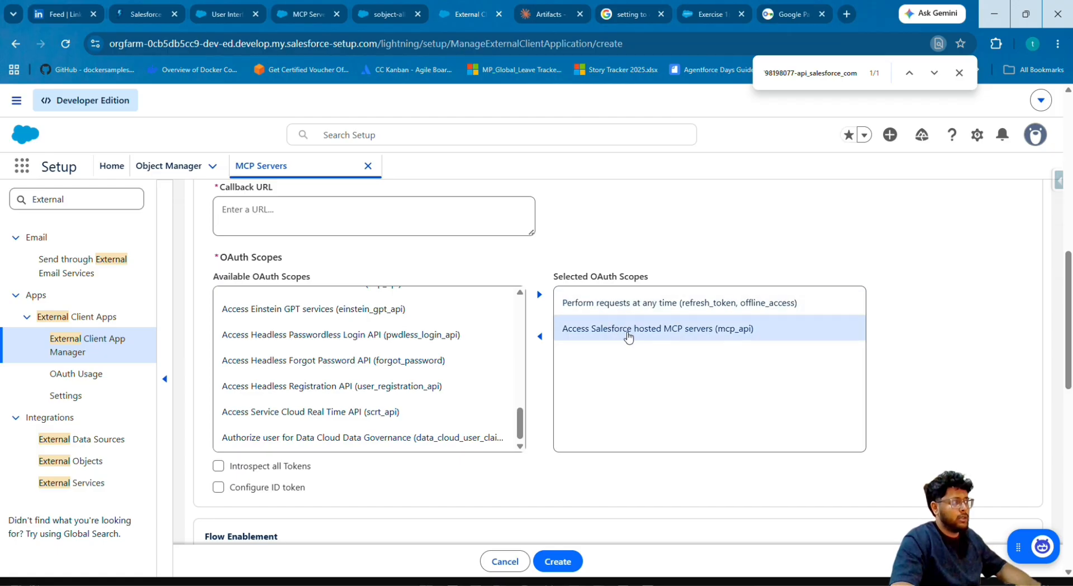
Turn off the secret requirements for Web Server Flow and Refresh Token Flow in the app's security settings
scroll(689, 230, "down", 1)
scroll(462, 404, "down", 5)
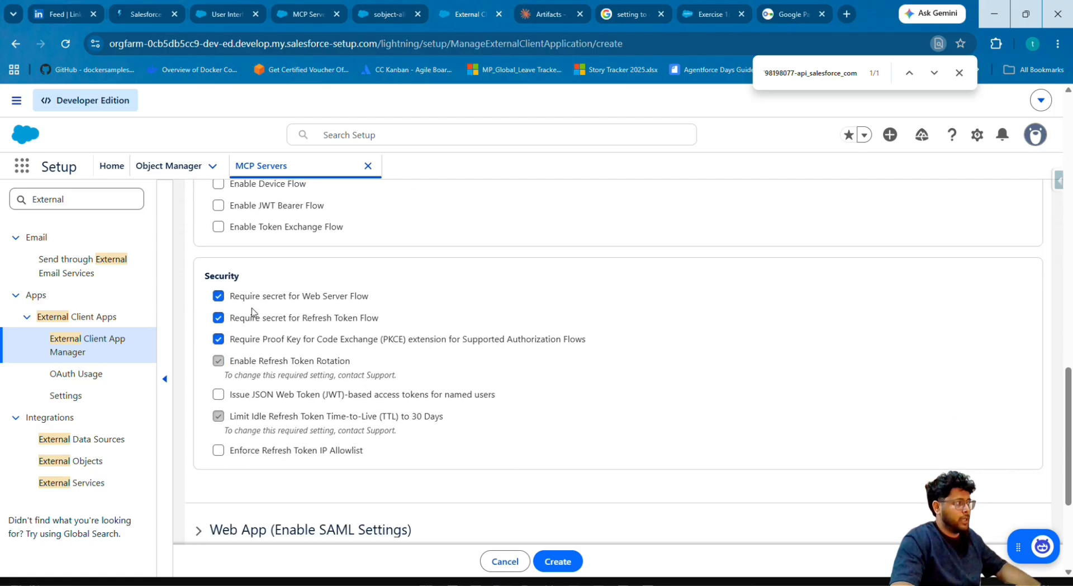
left_click(218, 296)
left_click(219, 318)
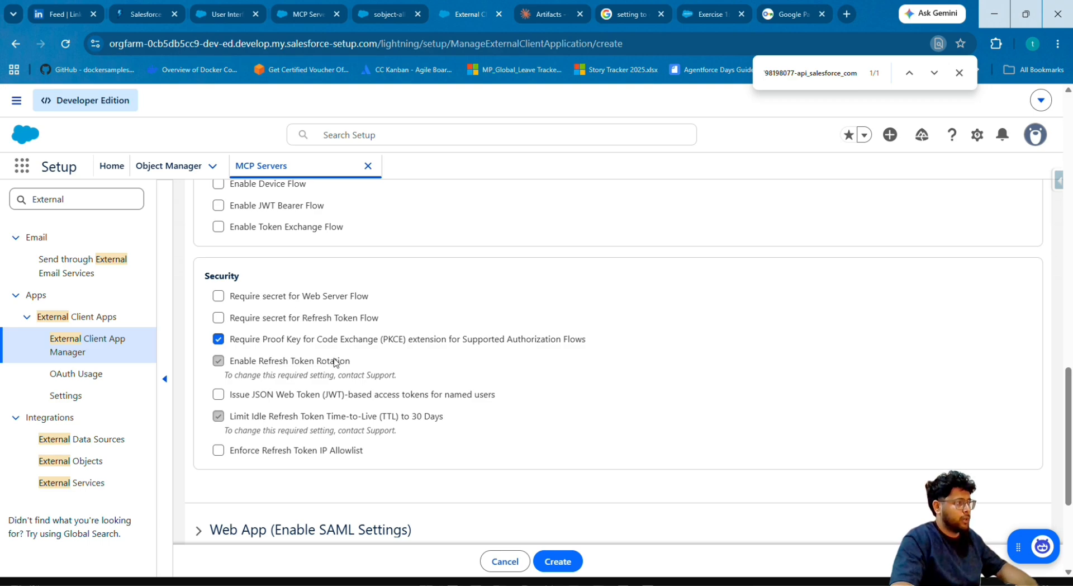
scroll(260, 425, "down", 2)
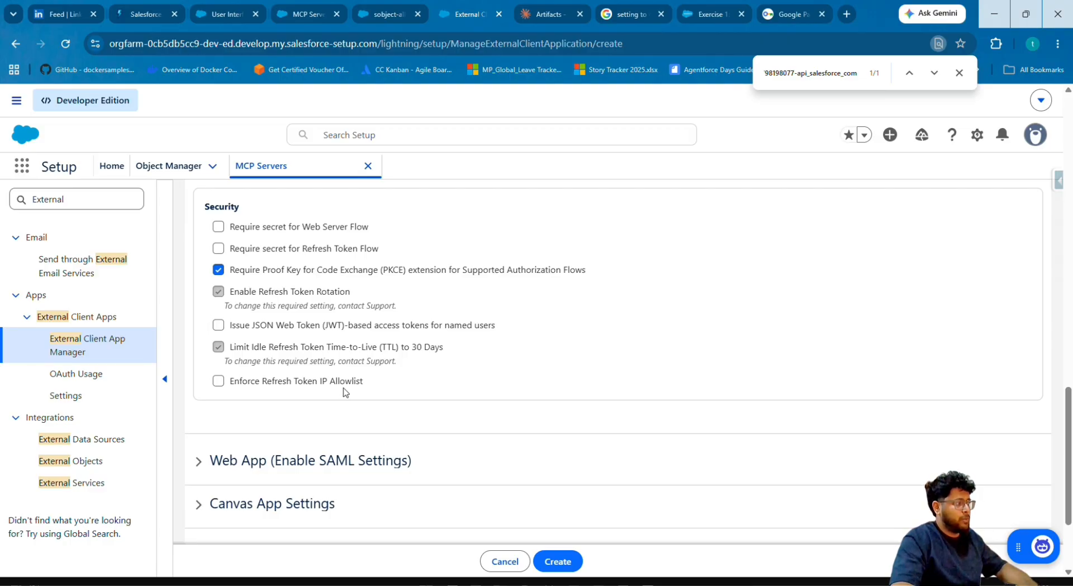
scroll(475, 288, "up", 15)
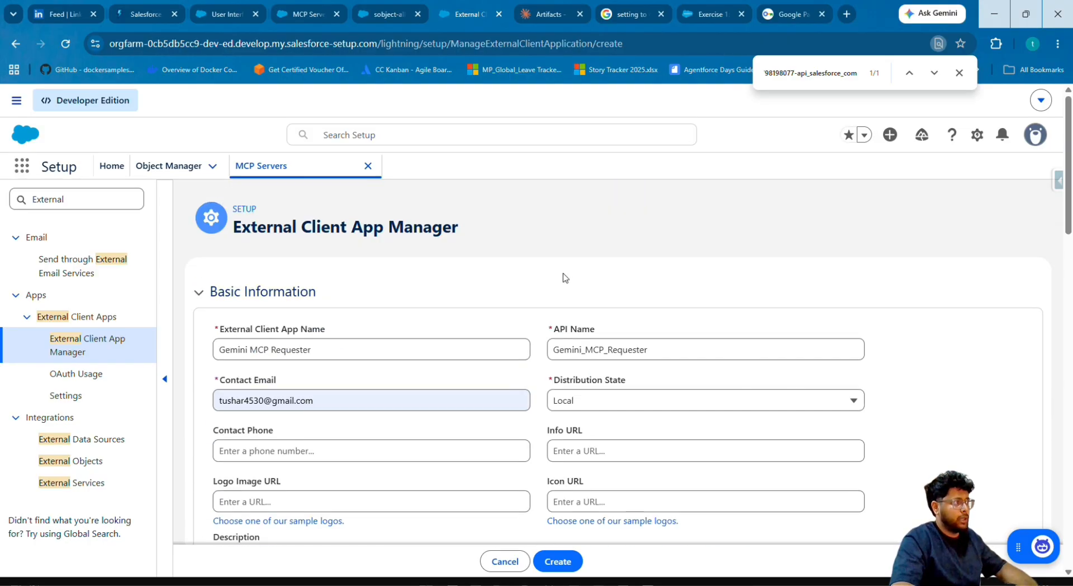
scroll(509, 303, "down", 20)
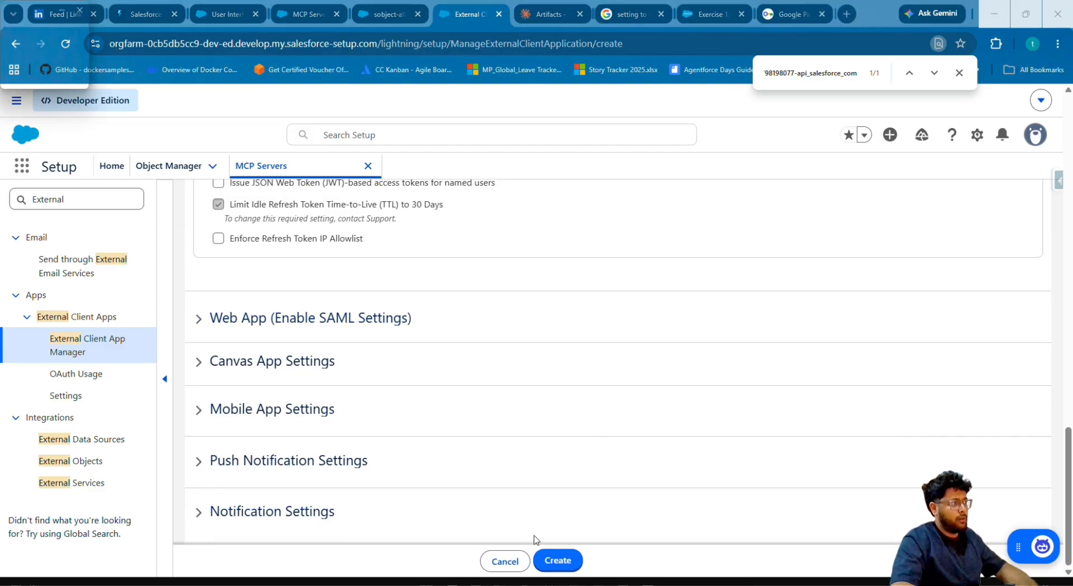
scroll(493, 399, "up", 12)
scroll(491, 399, "down", 3)
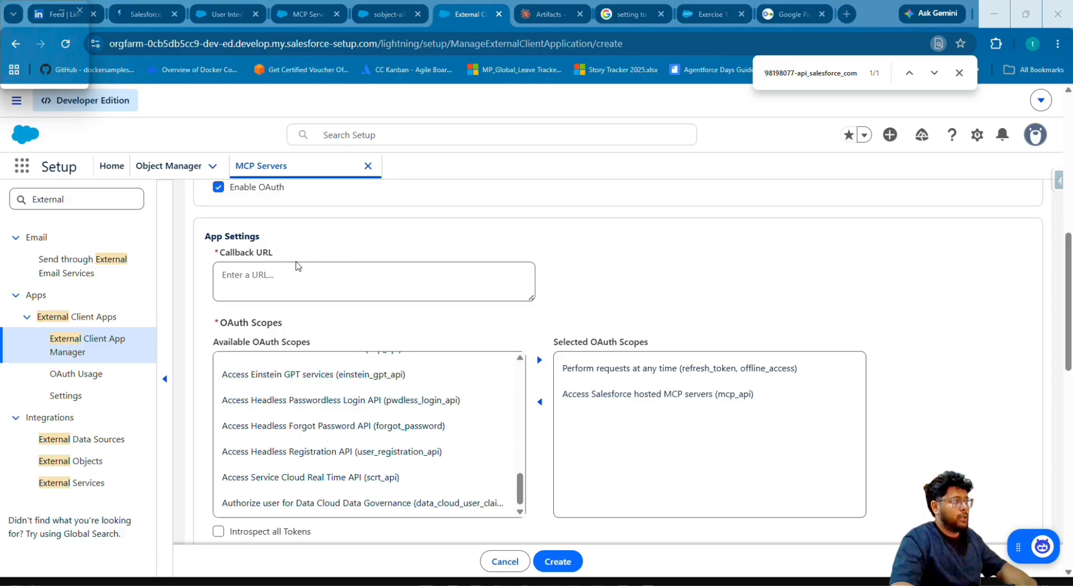
Open the sobject-all server from the MCP Servers list and copy its server URL
left_click(384, 7)
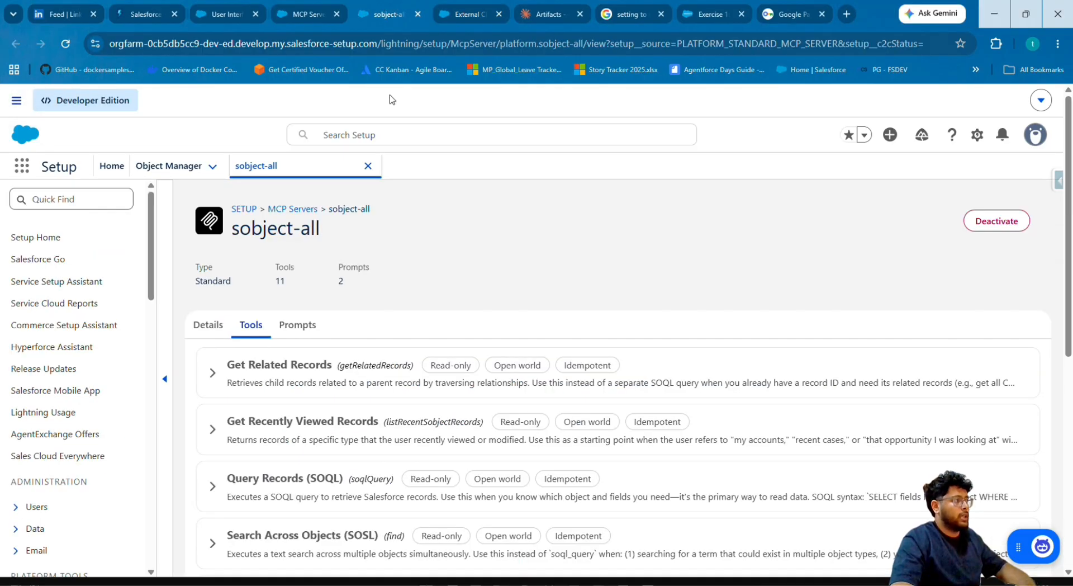
left_click(301, 17)
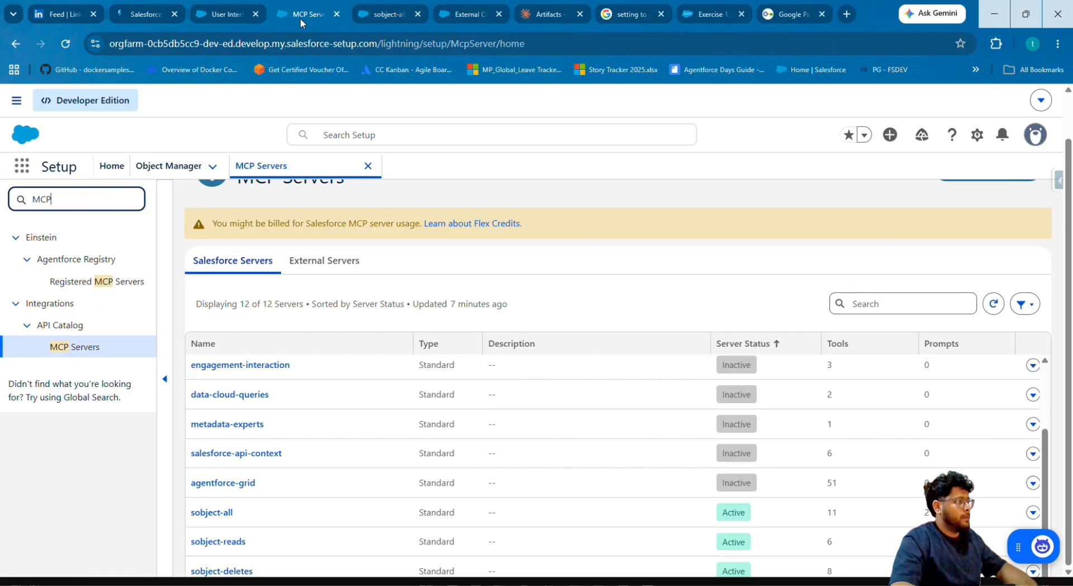
left_click(212, 512)
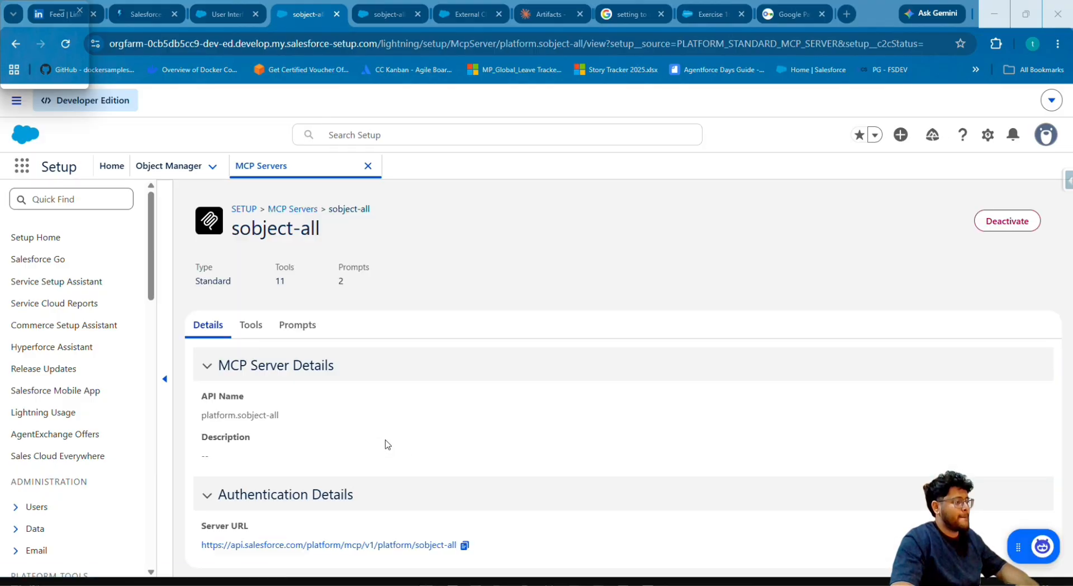
left_click(464, 545)
key("alt+Tab")
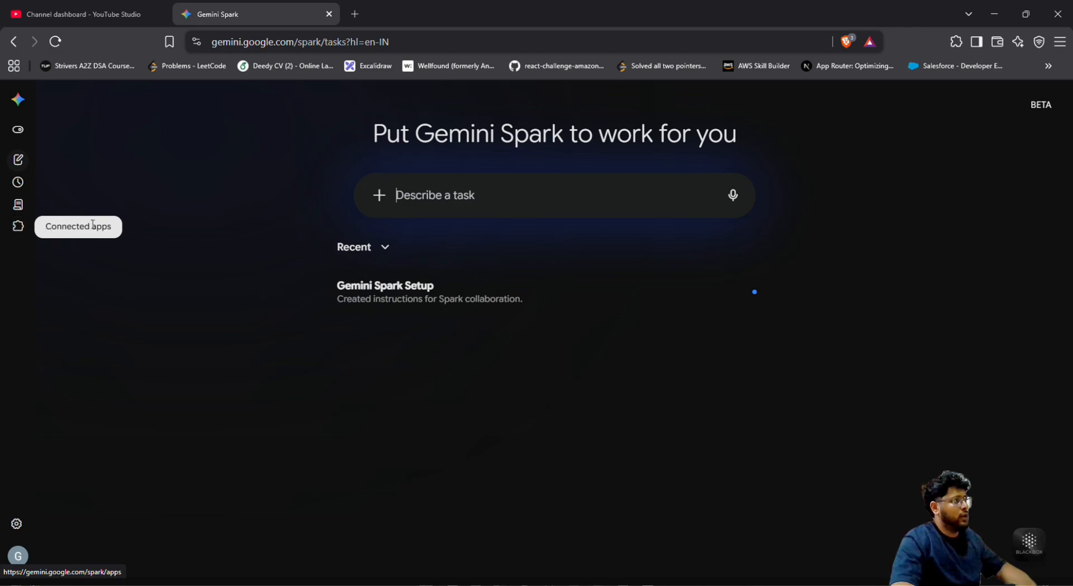
left_click(16, 236)
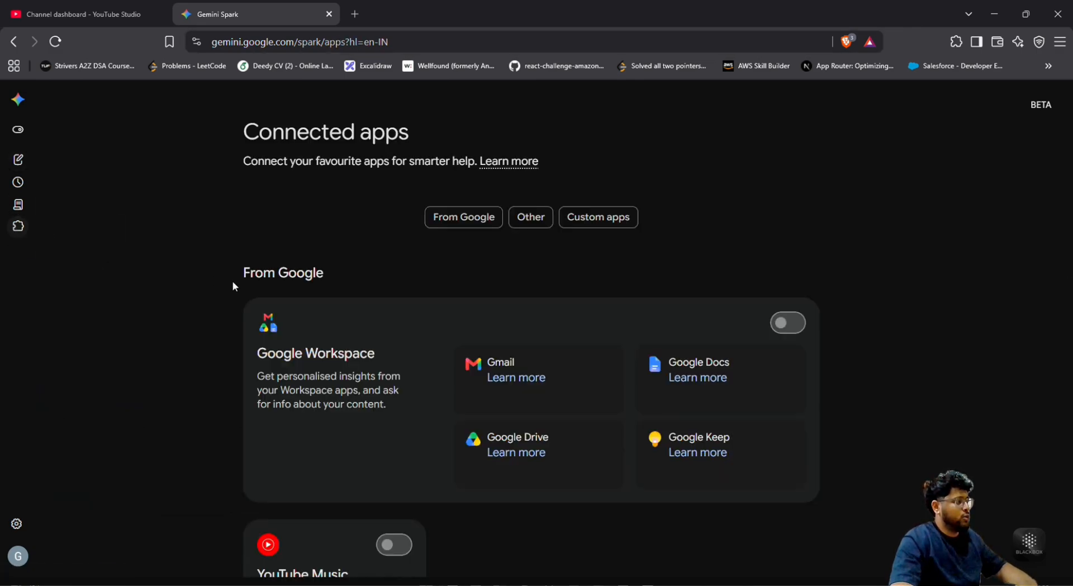
scroll(333, 338, "down", 2)
scroll(332, 337, "down", 10)
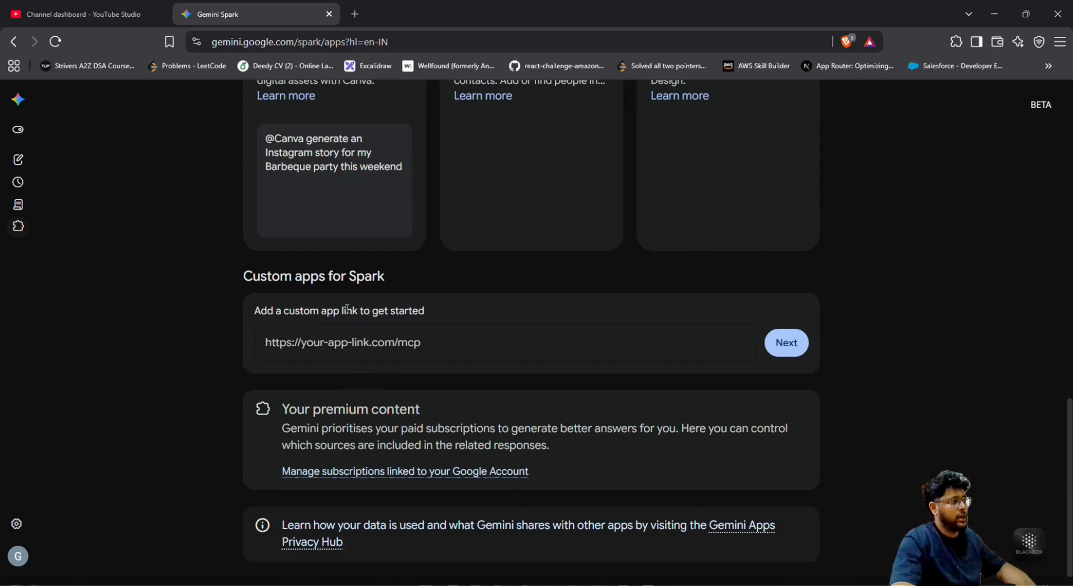
left_click(326, 338)
key("ctrl+v")
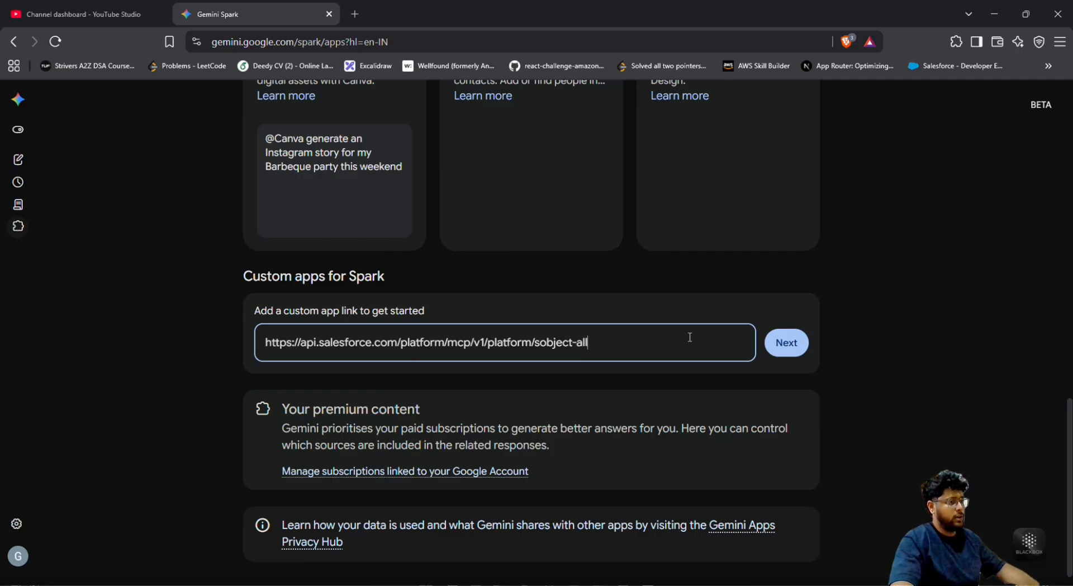
left_click(787, 342)
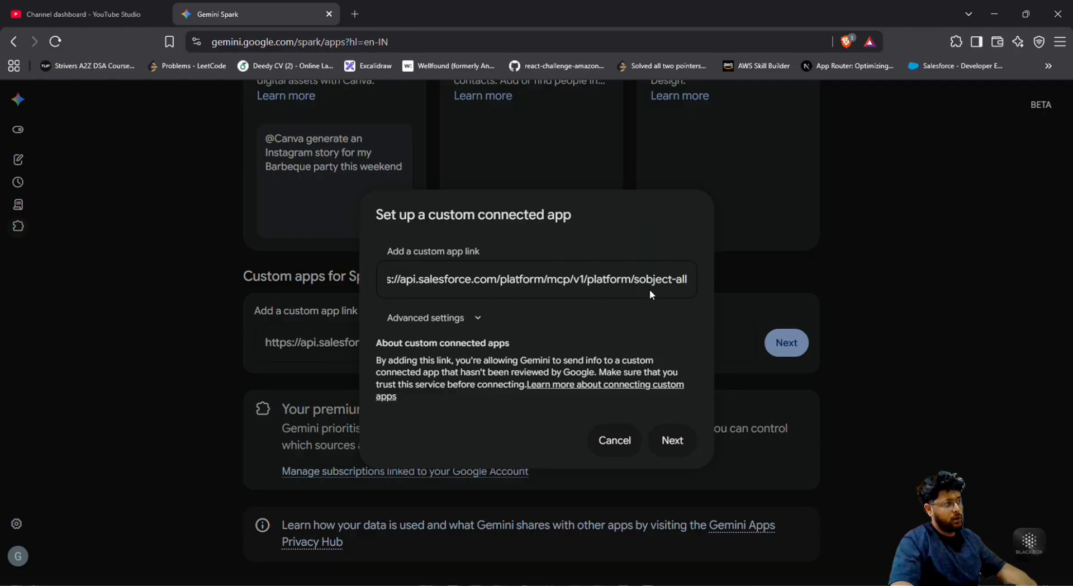
Reveal the custom app's advanced settings with its client ID and secret fields, and copy the redirect URI
left_click(478, 319)
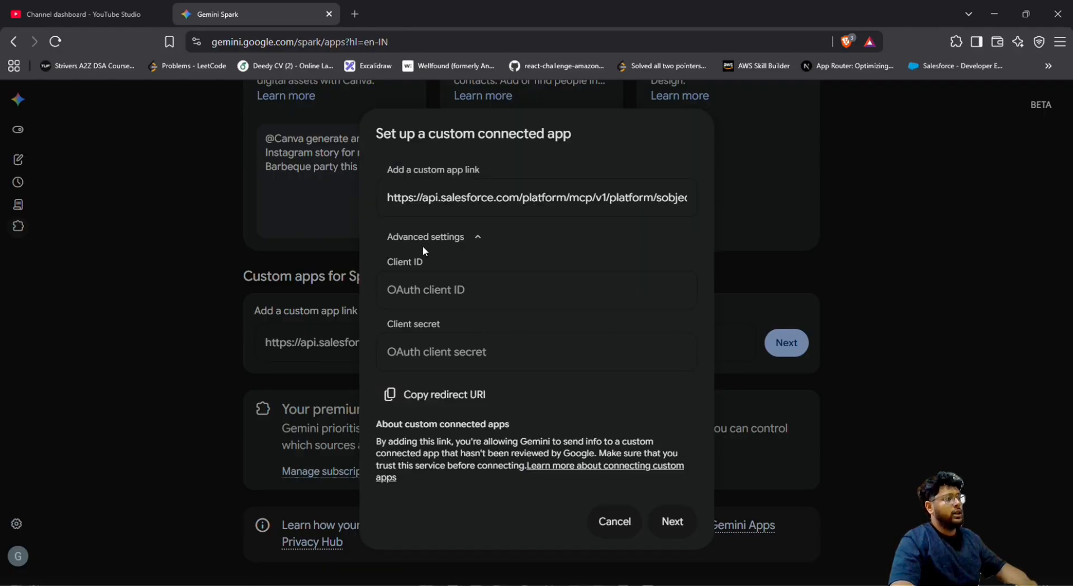
left_click(407, 342)
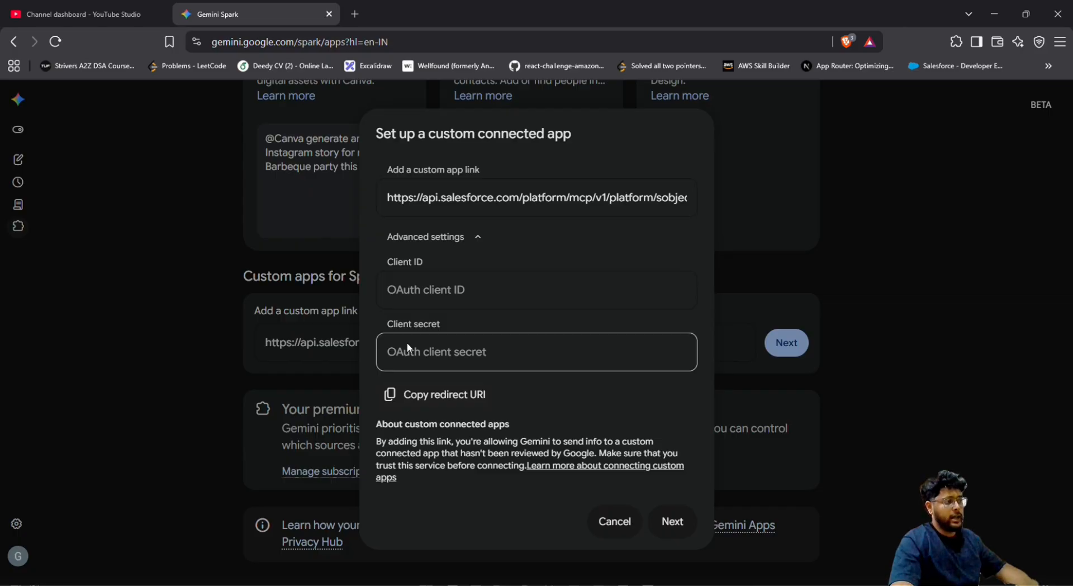
left_click(414, 302)
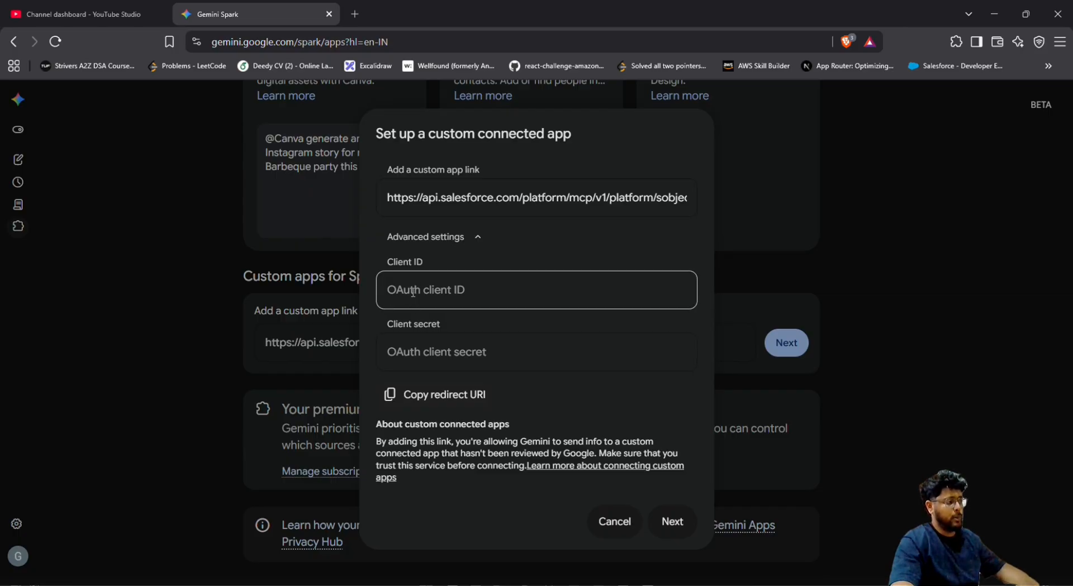
left_click(431, 394)
left_click(416, 287)
left_click(496, 325)
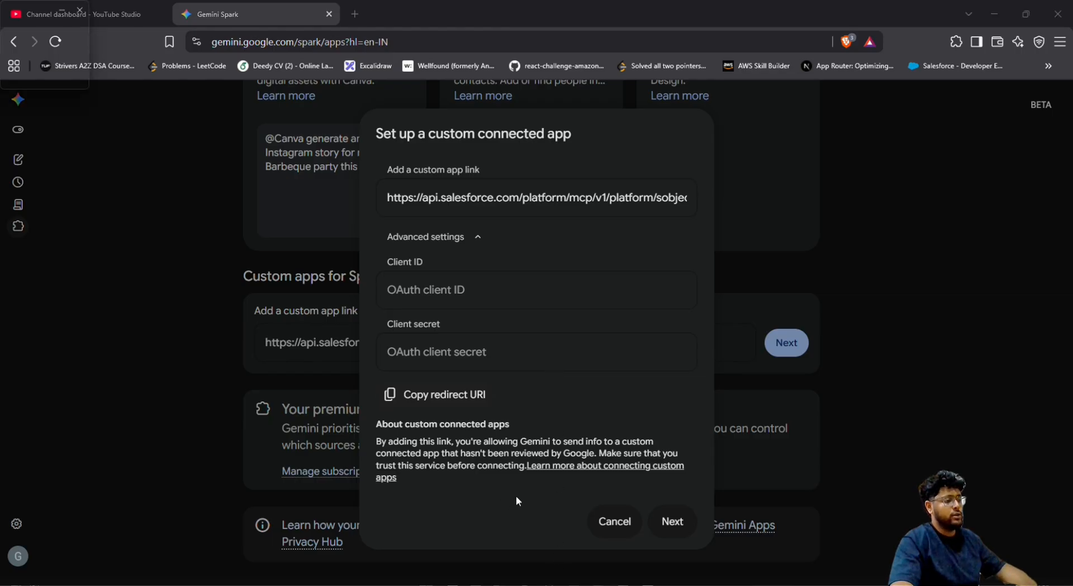
left_click(574, 583)
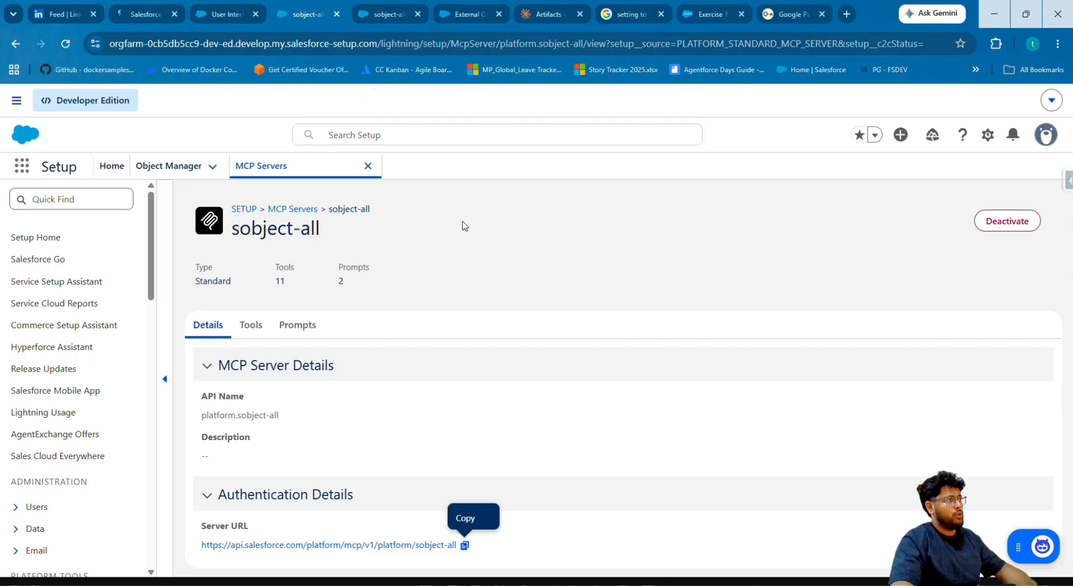
left_click(380, 12)
left_click(460, 8)
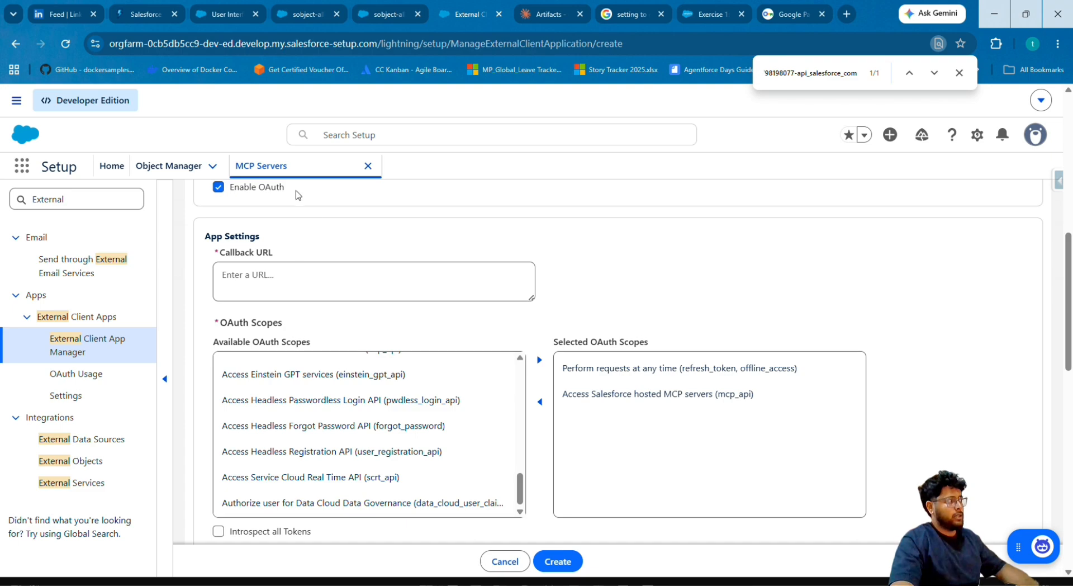
scroll(353, 282, "up", 6)
scroll(335, 296, "down", 7)
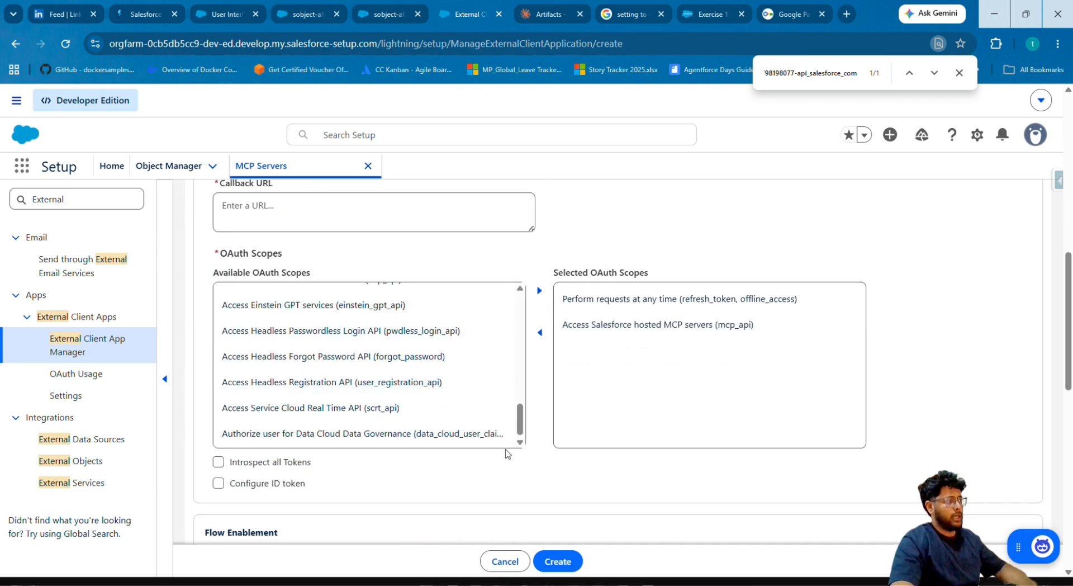
scroll(295, 304, "up", 5)
scroll(296, 303, "up", 2)
scroll(304, 335, "up", 3)
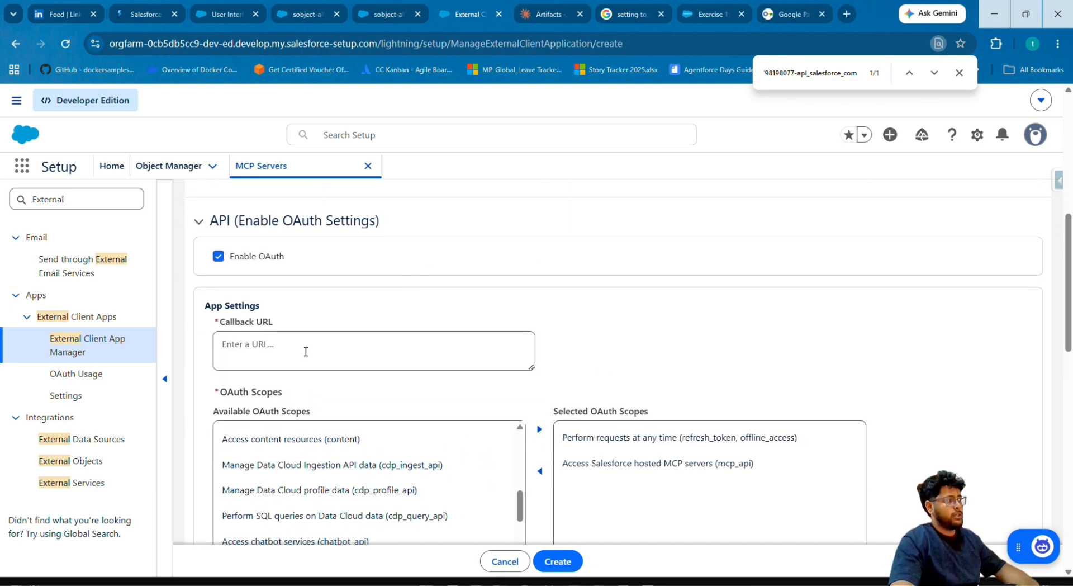
left_click(306, 352)
type("H")
key("BackSpace")
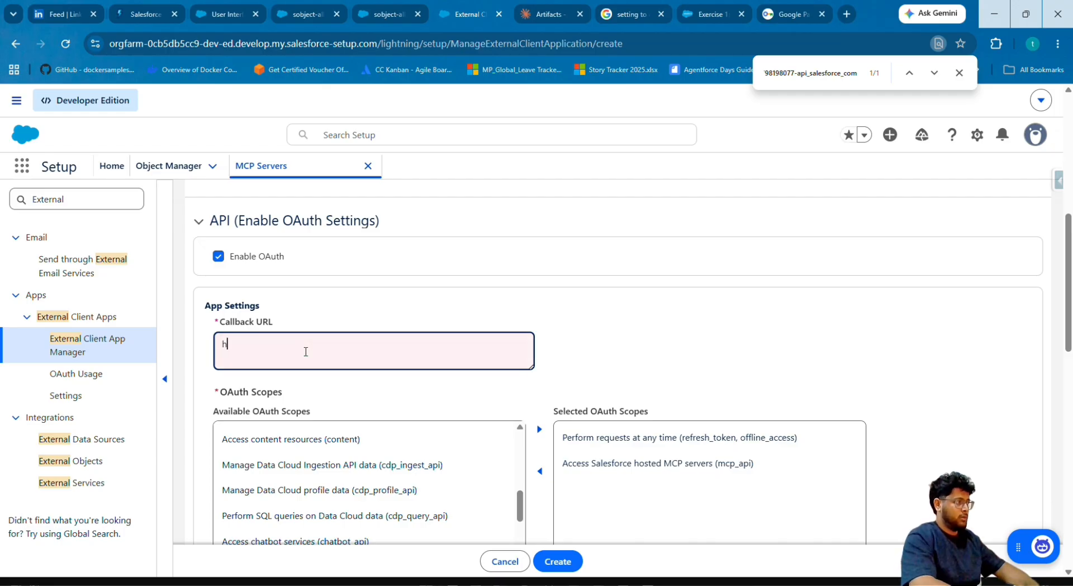
type("htpp")
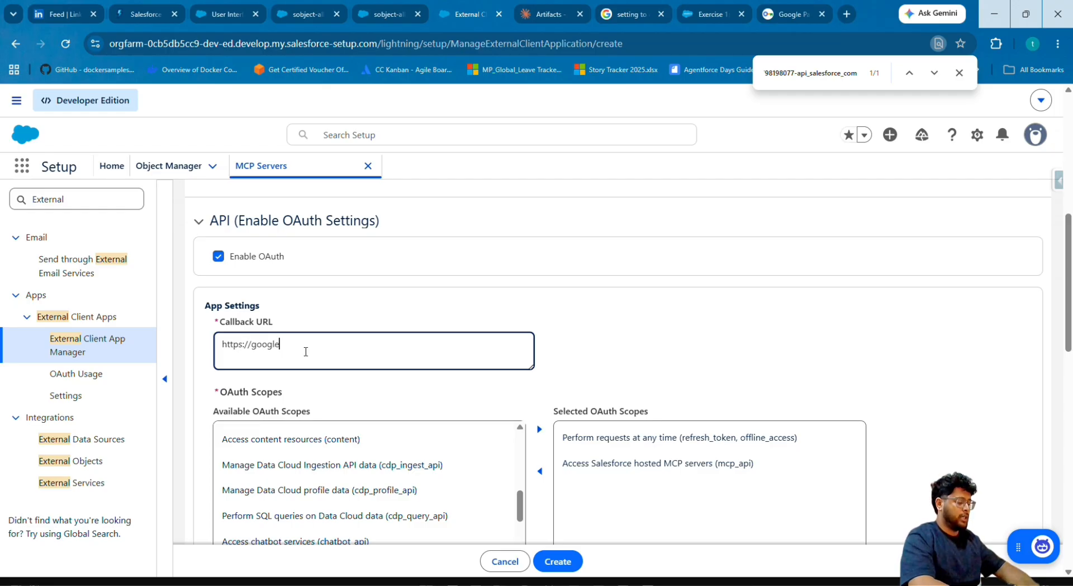
left_click(559, 561)
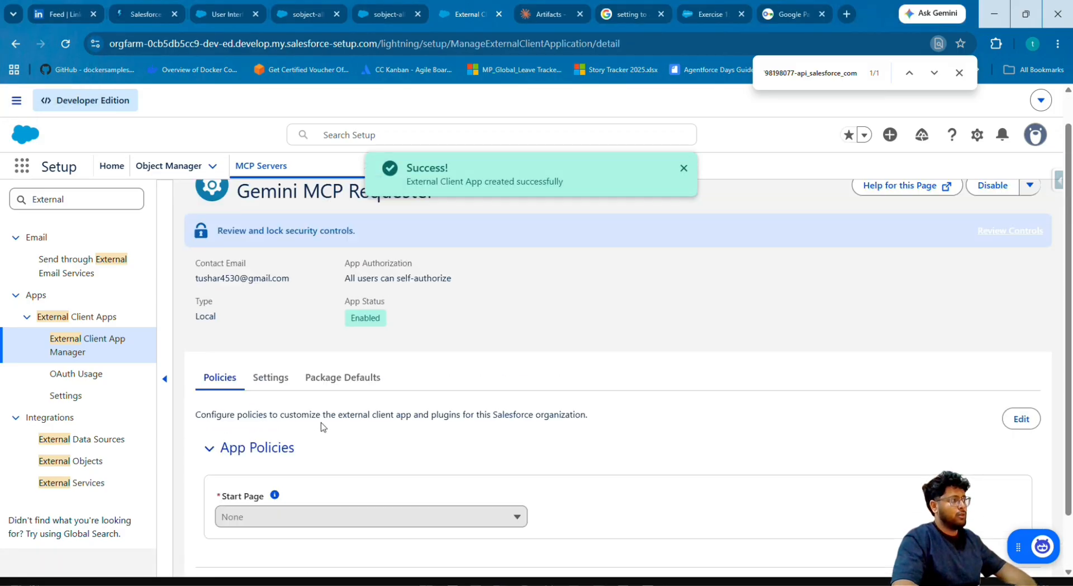
Open the consumer key and secret from the new app's OAuth settings, submitting the emailed verification code to verify identity
scroll(323, 427, "up", 1)
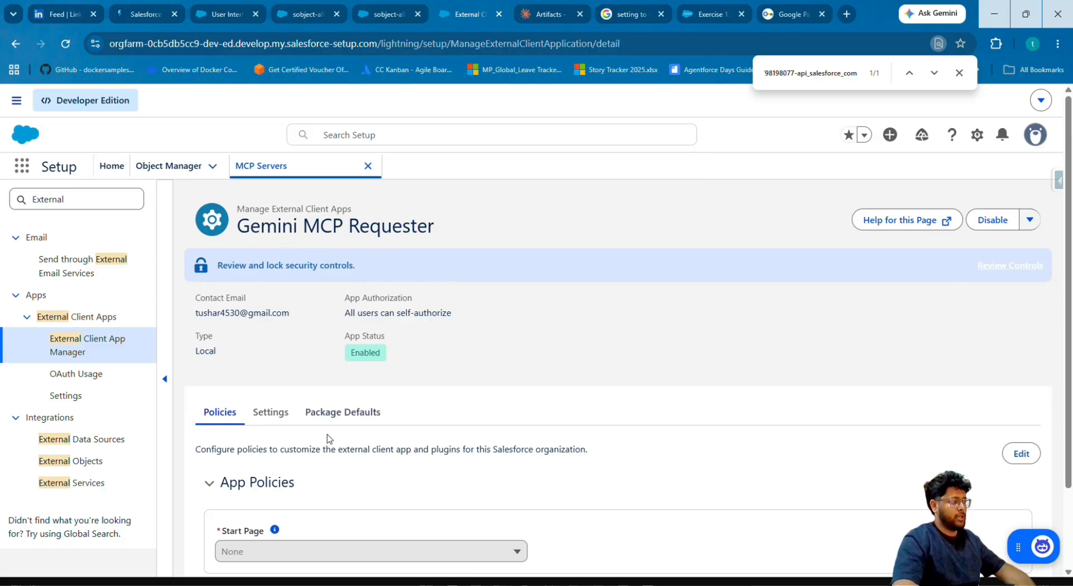
scroll(327, 436, "down", 3)
left_click(270, 317)
scroll(342, 434, "down", 5)
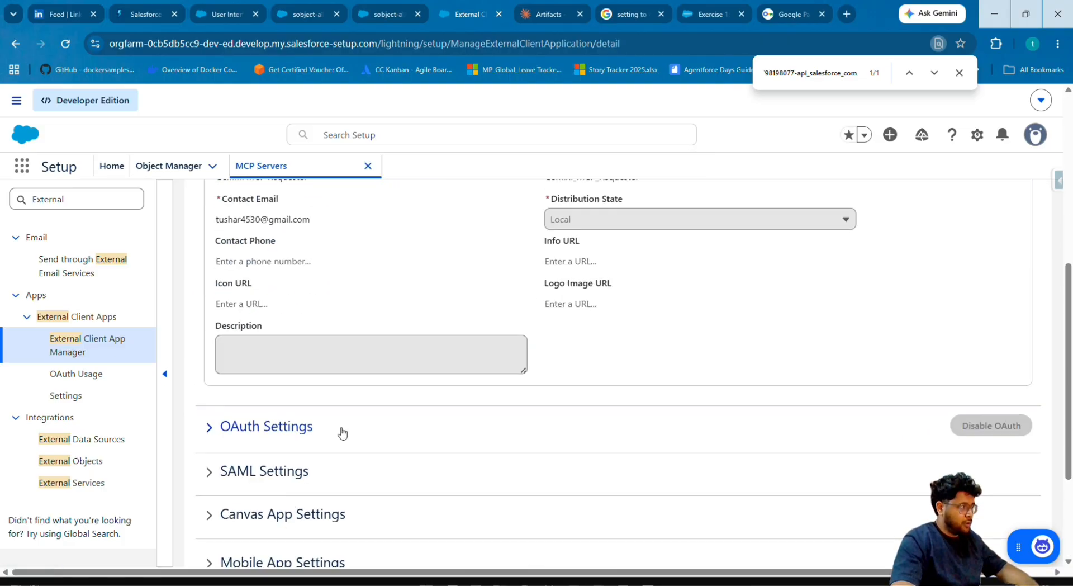
left_click(209, 358)
scroll(343, 419, "down", 2)
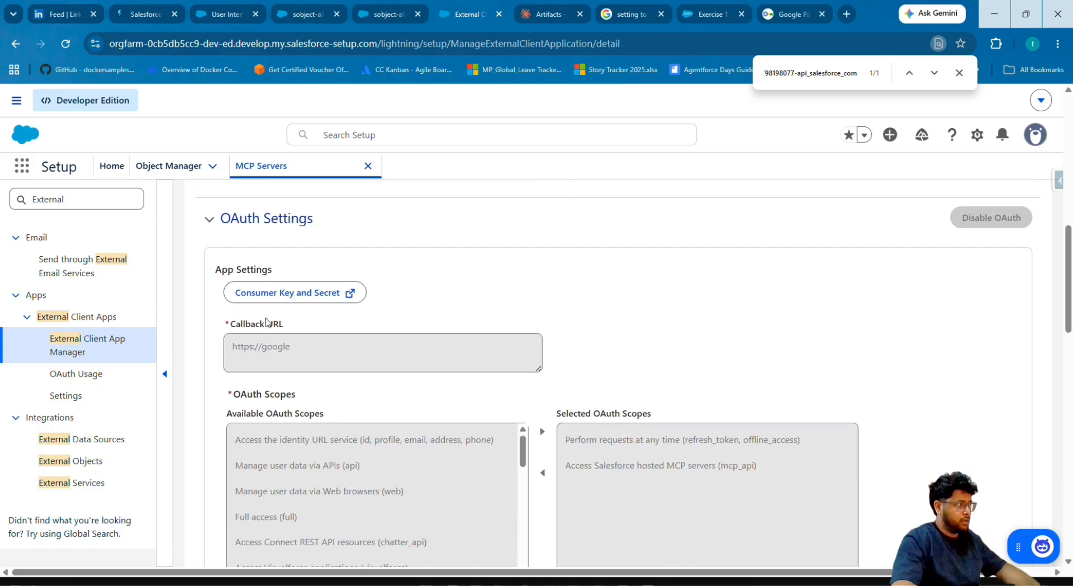
left_click(352, 298)
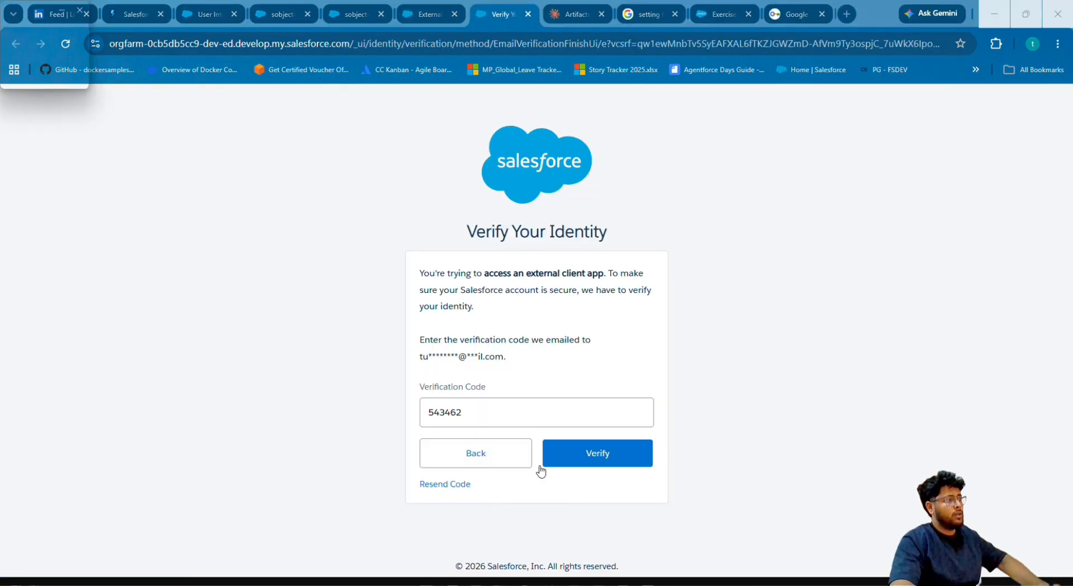
left_click(569, 456)
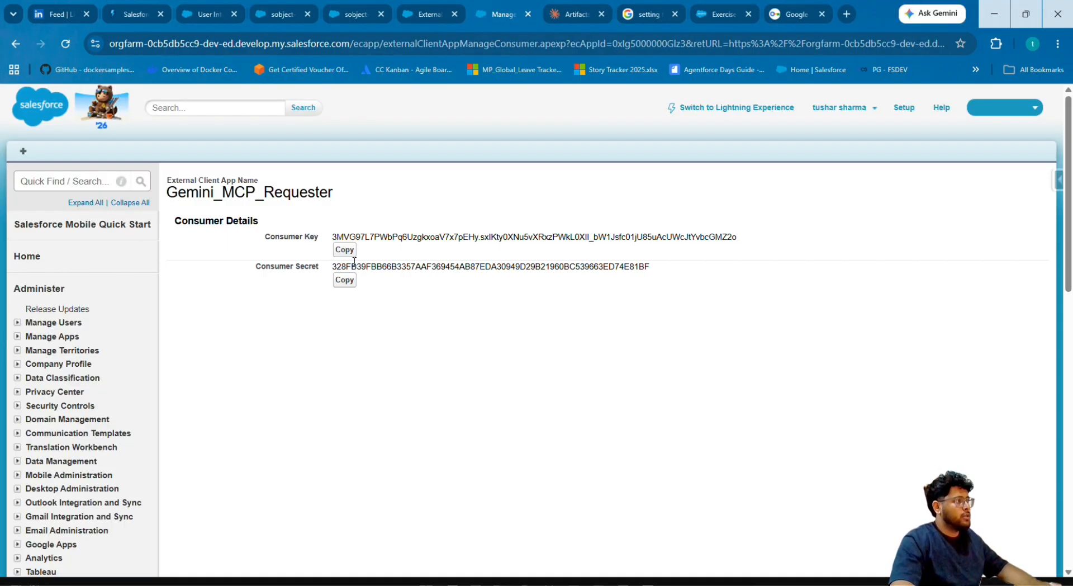
Copy the consumer key and paste it as the client ID of the custom connected app in Gemini Spark
left_click_drag(271, 237, 312, 238)
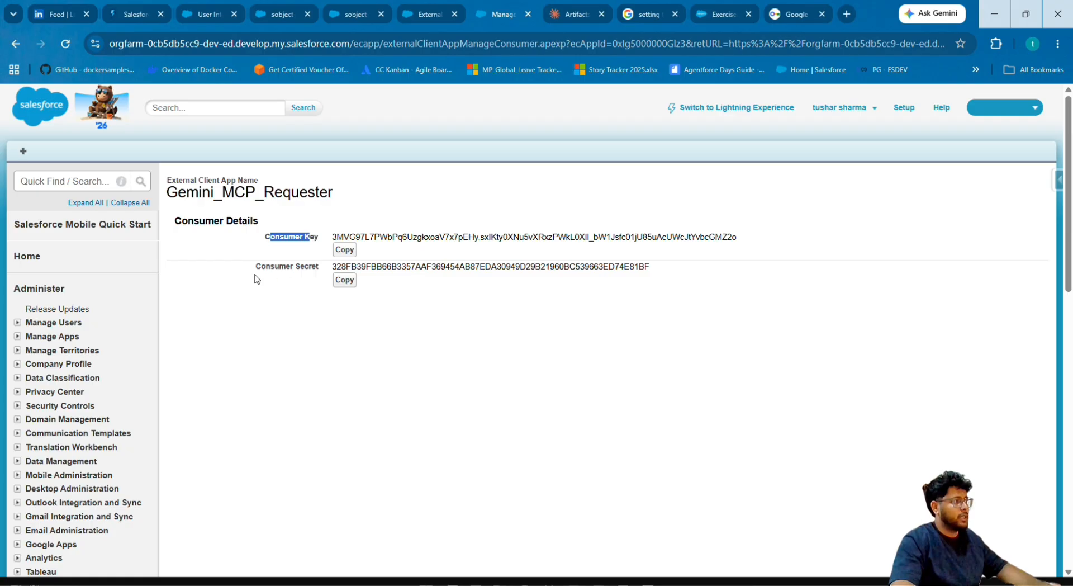
left_click_drag(266, 267, 302, 270)
left_click(346, 253)
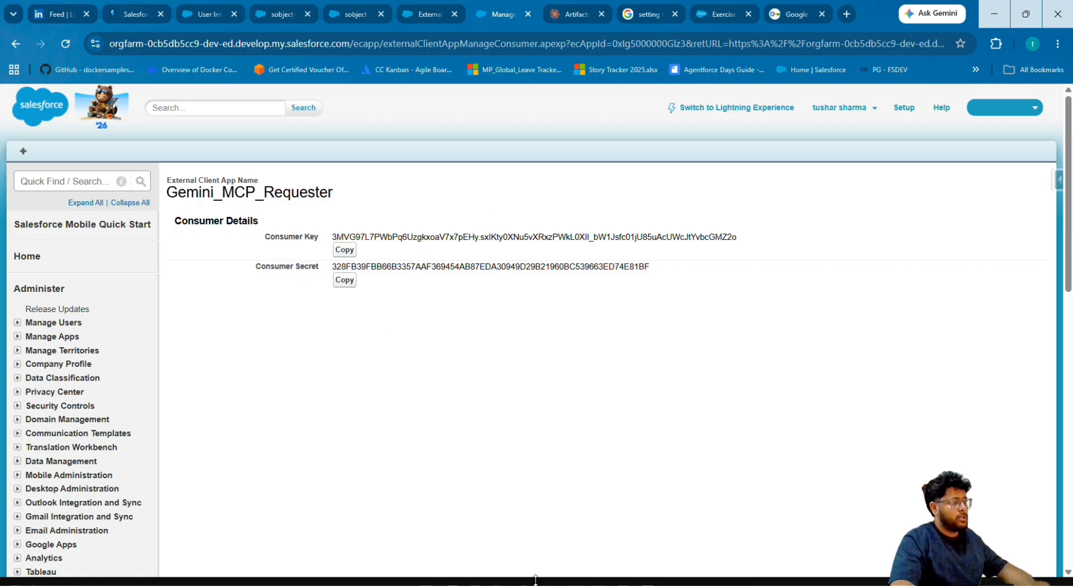
key("alt+Tab")
left_click(464, 298)
key("ctrl+v")
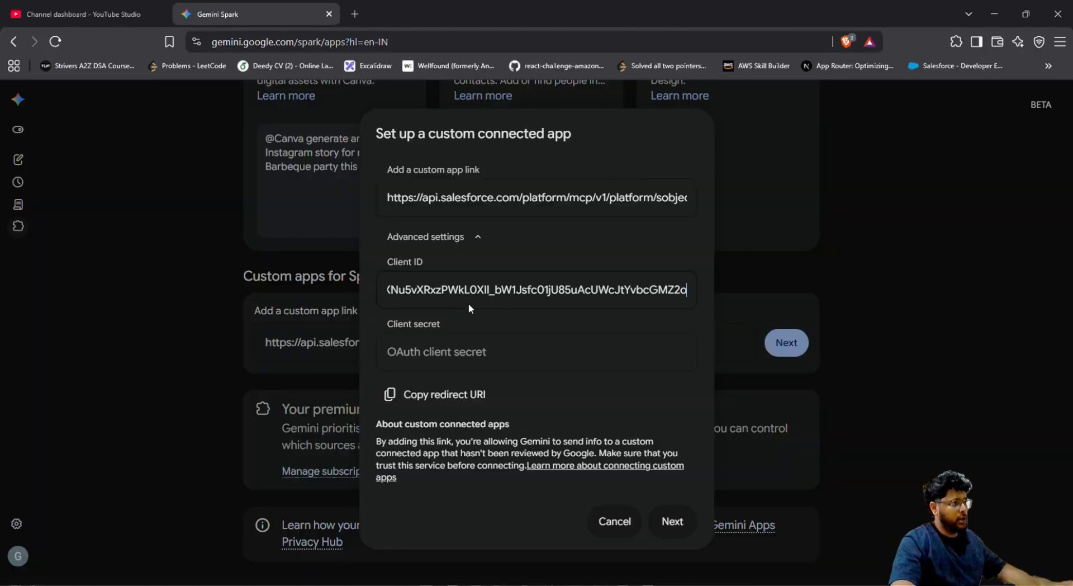
Copy the consumer secret from Salesforce and paste it as the client secret of the Gemini custom app
key("alt+Tab")
left_click(344, 281)
key("alt+Tab")
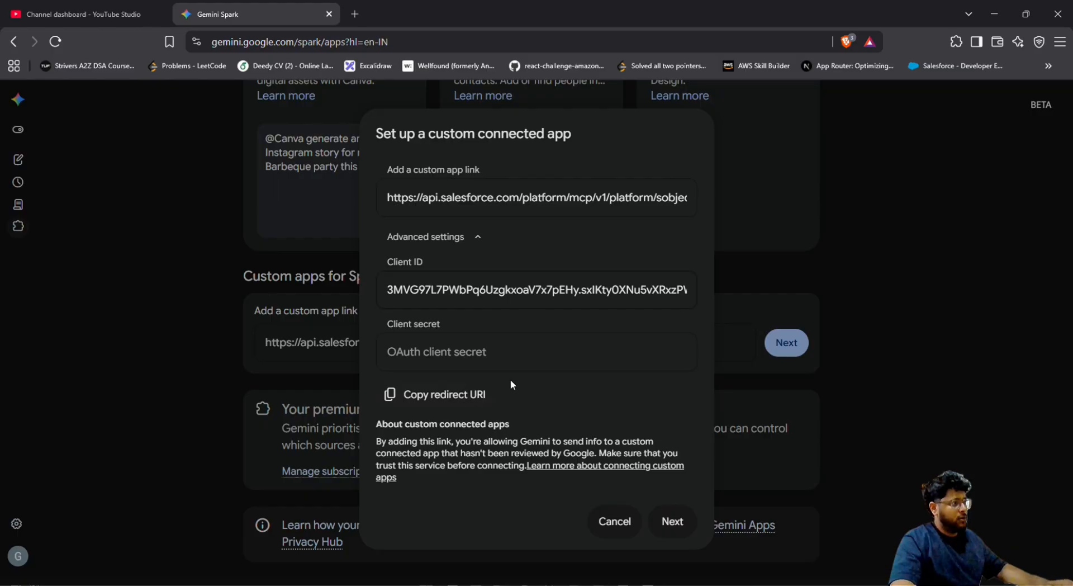
left_click(502, 347)
key("ctrl+v")
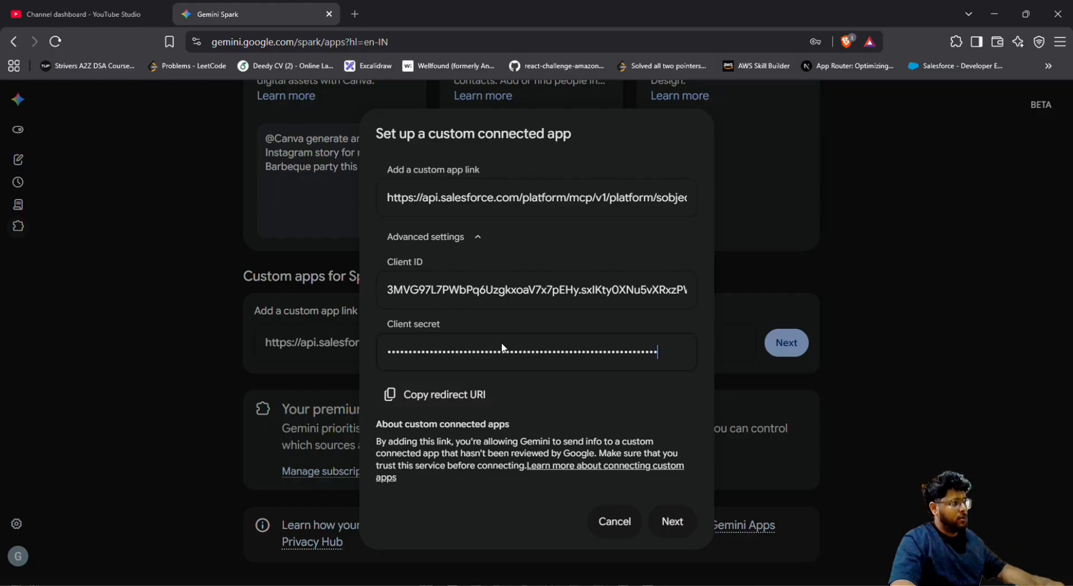
Copy the custom app's redirect URI and switch back to the external client app's OAuth settings in Salesforce
left_click(447, 401)
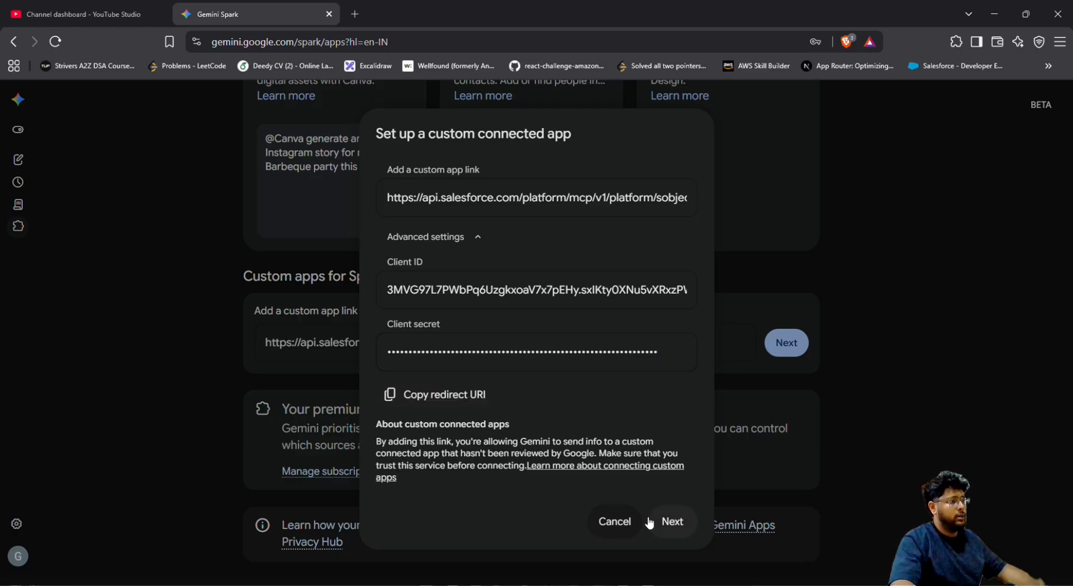
key("alt+Tab")
left_click(353, 19)
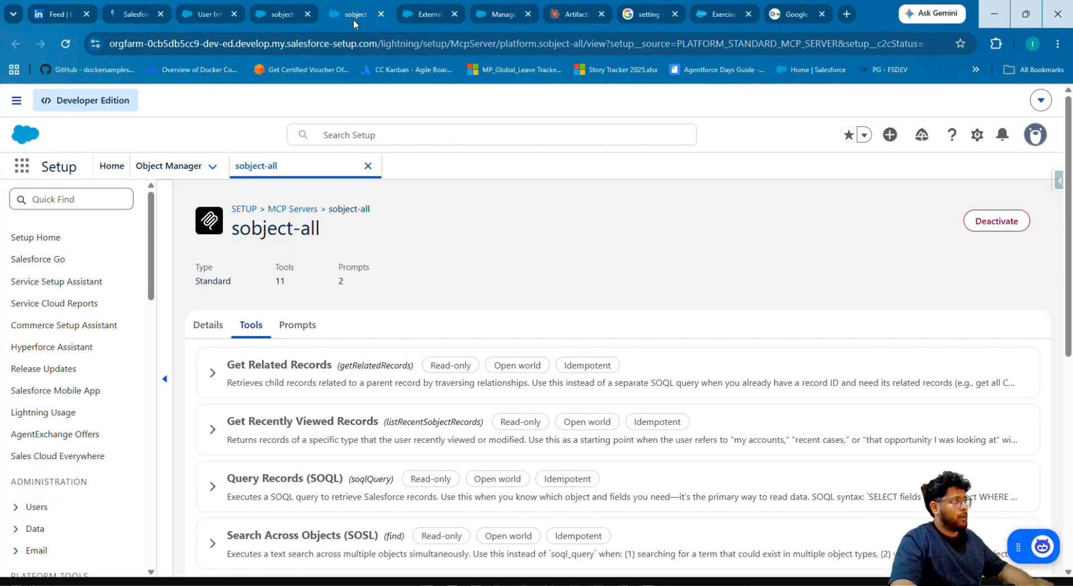
left_click(281, 23)
left_click(431, 21)
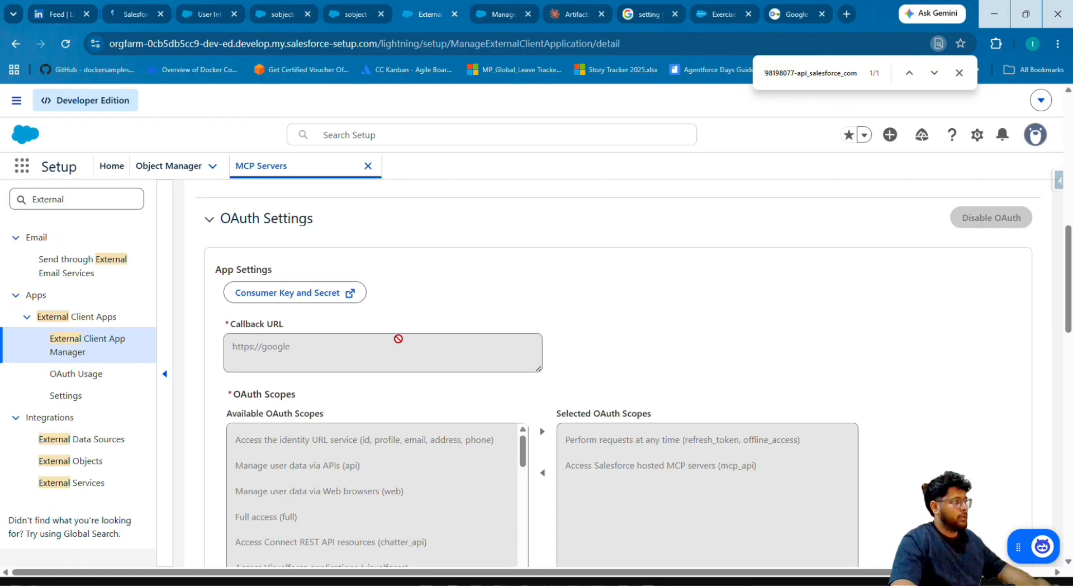
Edit the external client app's settings, replace the callback URL with the copied Gemini redirect URI and save
scroll(543, 503, "down", 10)
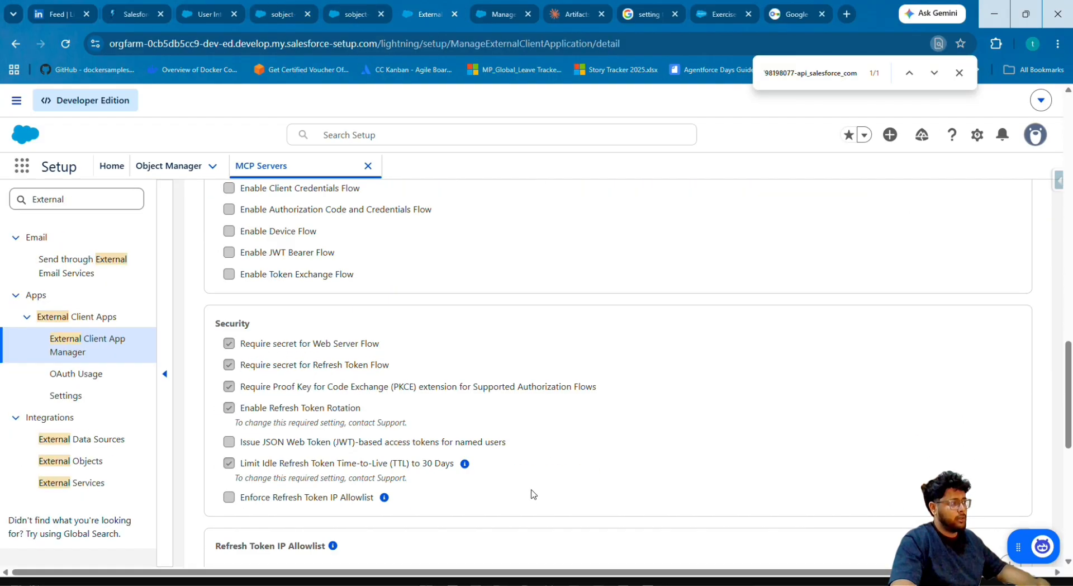
scroll(531, 495, "up", 10)
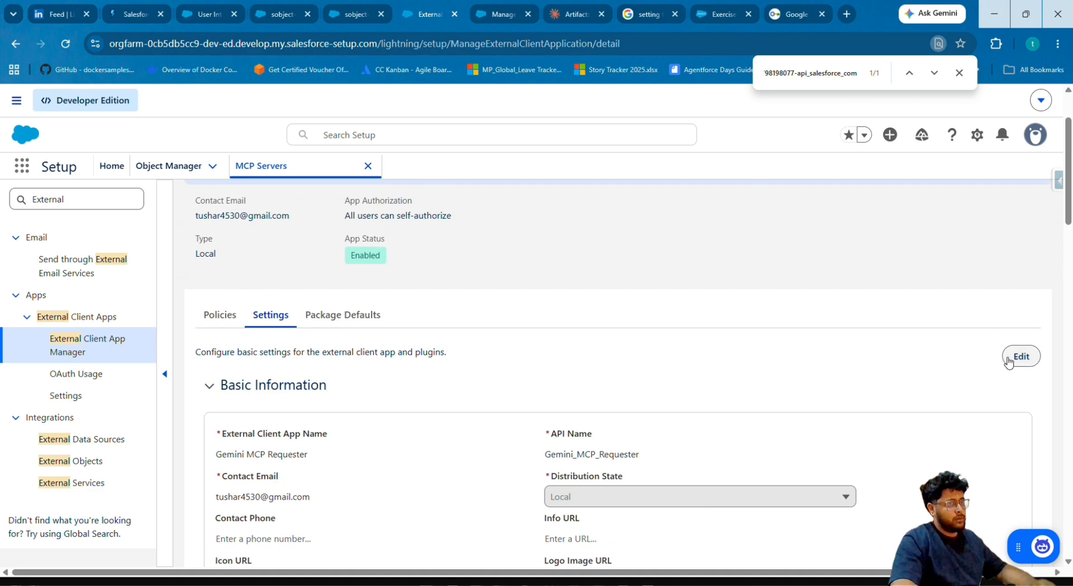
left_click(1020, 356)
scroll(518, 381, "down", 10)
scroll(328, 371, "up", 2)
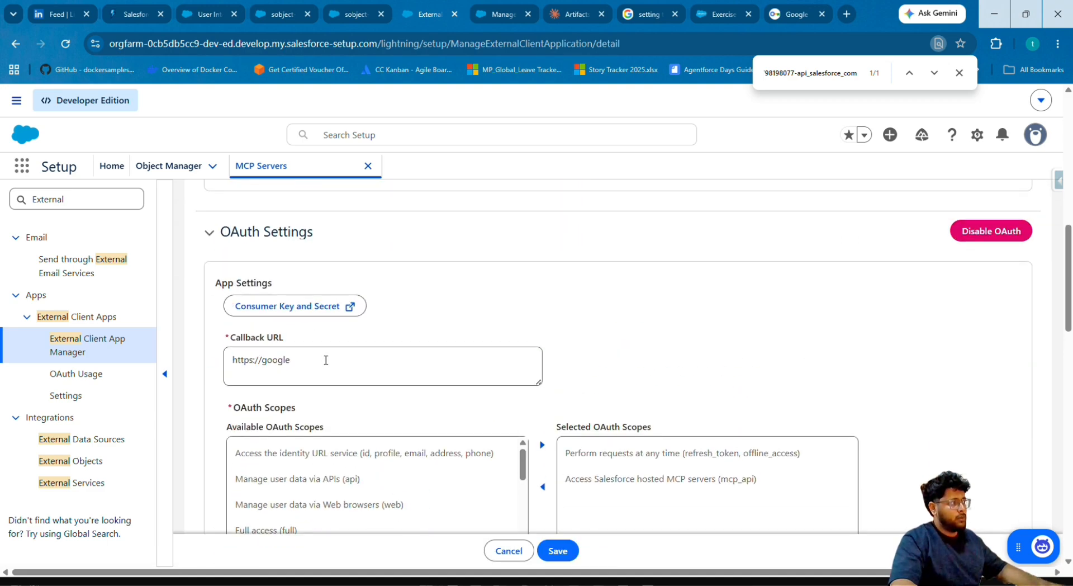
triple_click(326, 360)
key("ctrl+v")
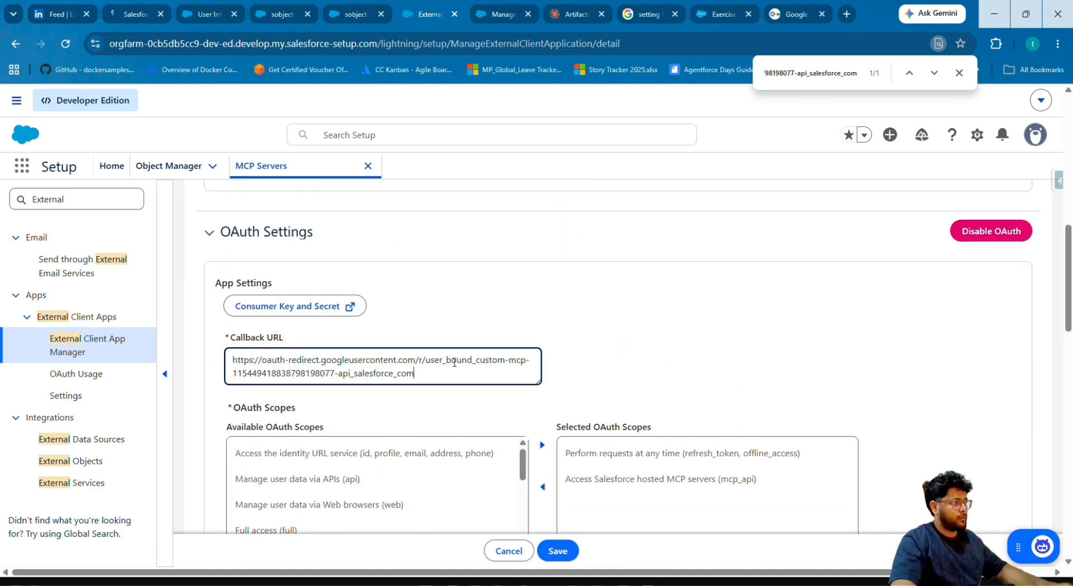
scroll(501, 479, "down", 5)
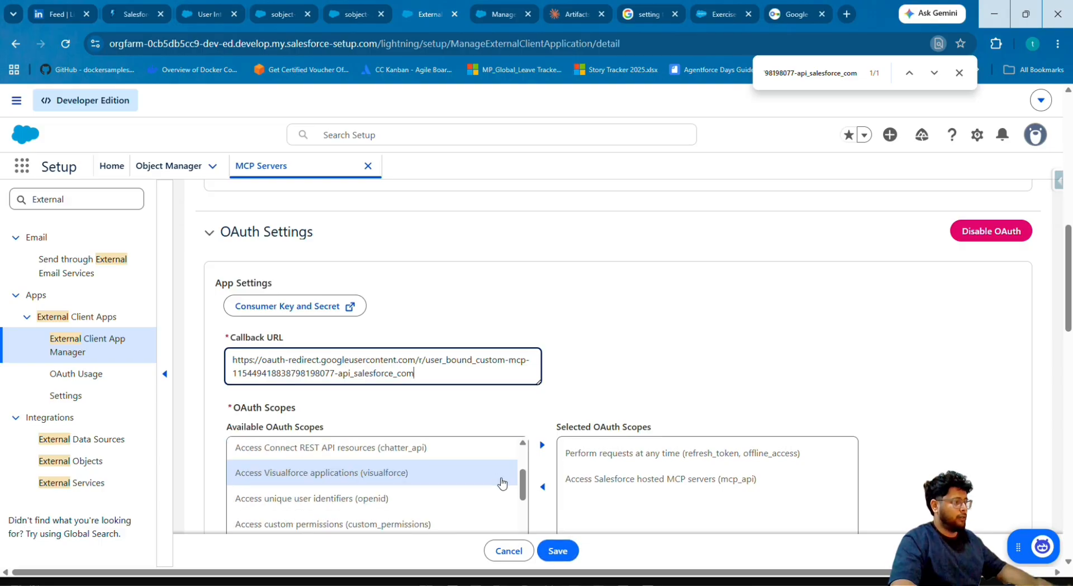
left_click(556, 549)
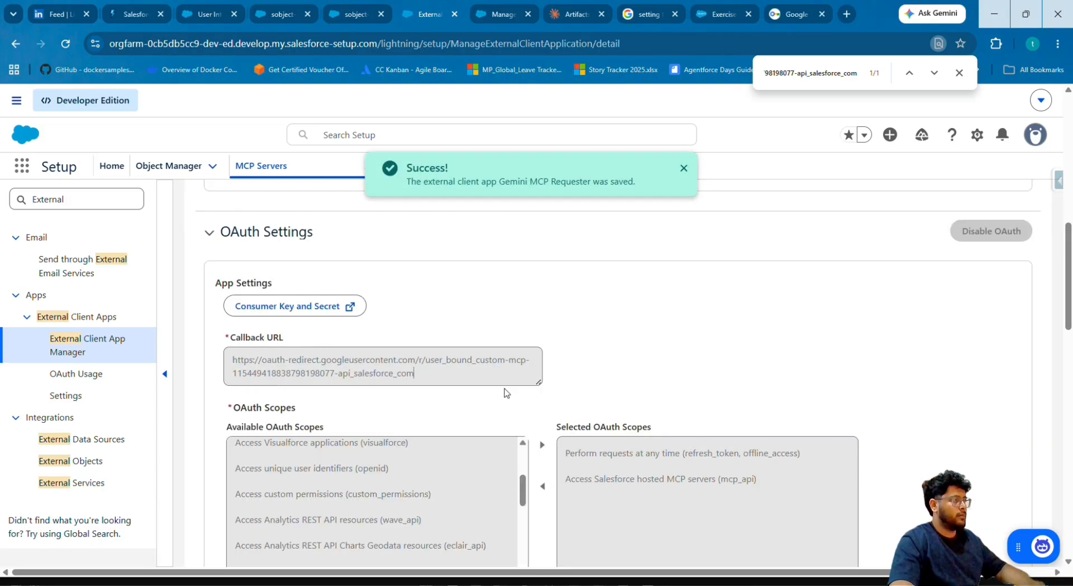
Review the app's security controls, lock the PKCE extension requirement for supported authorization flows and confirm
scroll(399, 251, "up", 10)
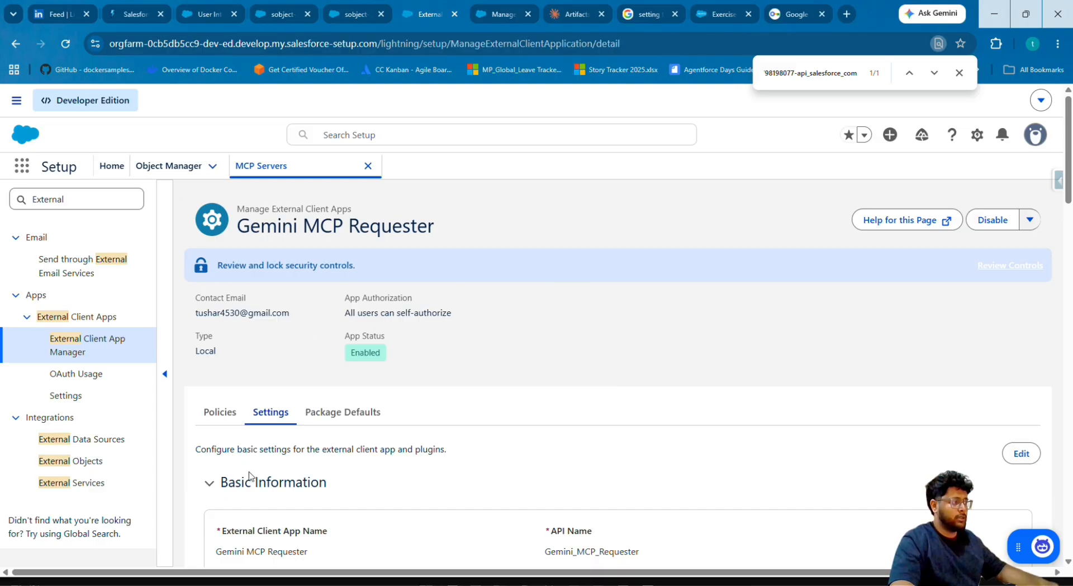
left_click(1001, 266)
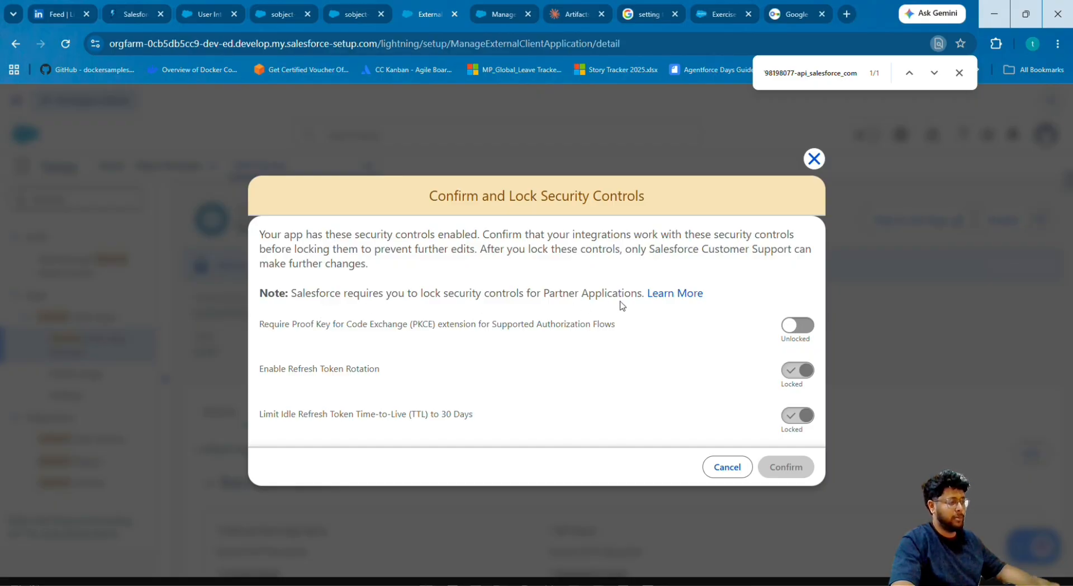
left_click(798, 328)
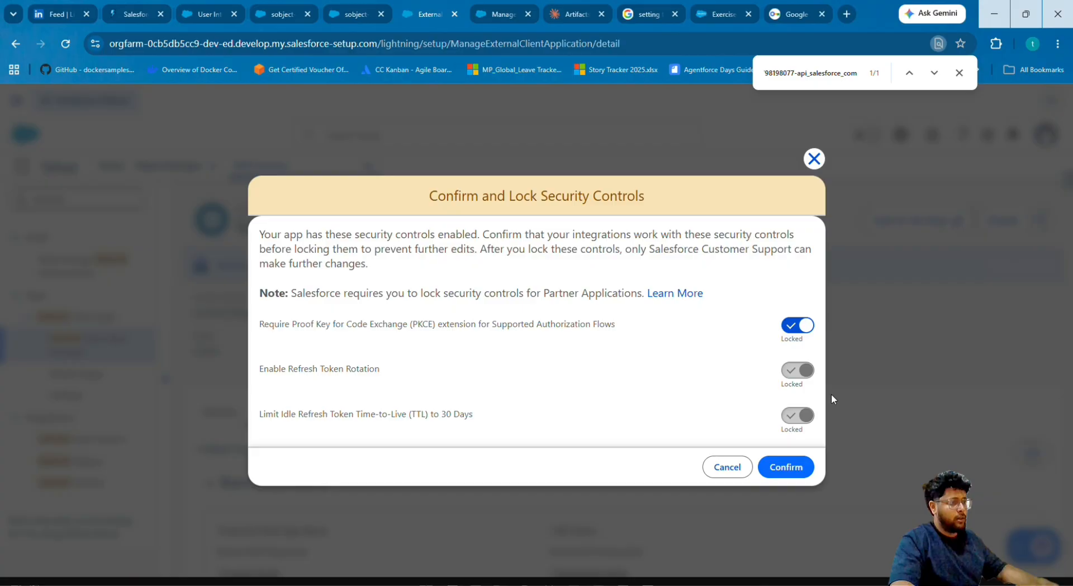
left_click(788, 469)
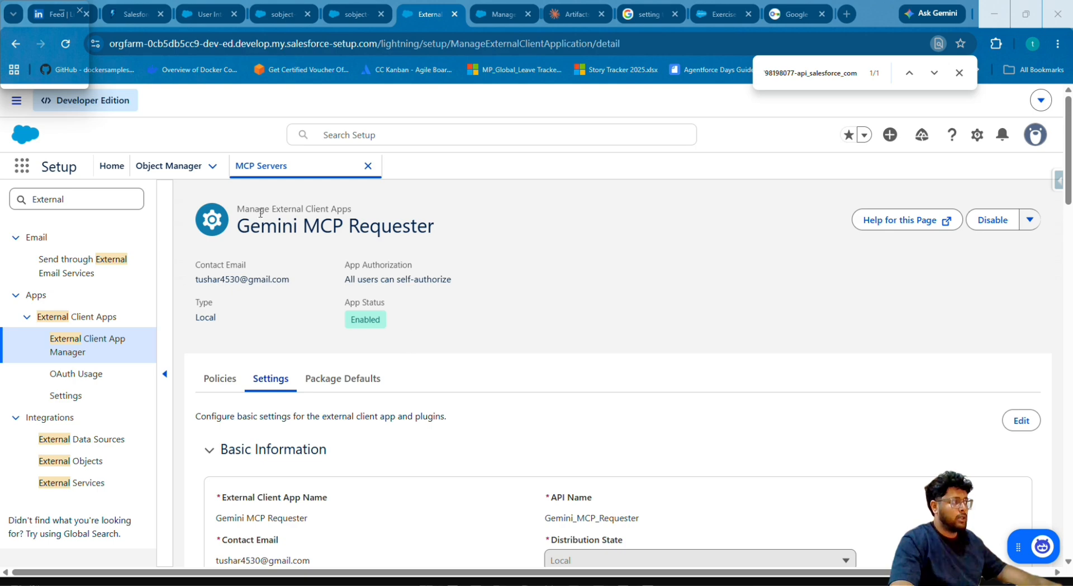
Examine the app's basic information, OAuth scopes, flow enablement and security settings
left_click_drag(272, 211, 309, 244)
left_click(281, 251)
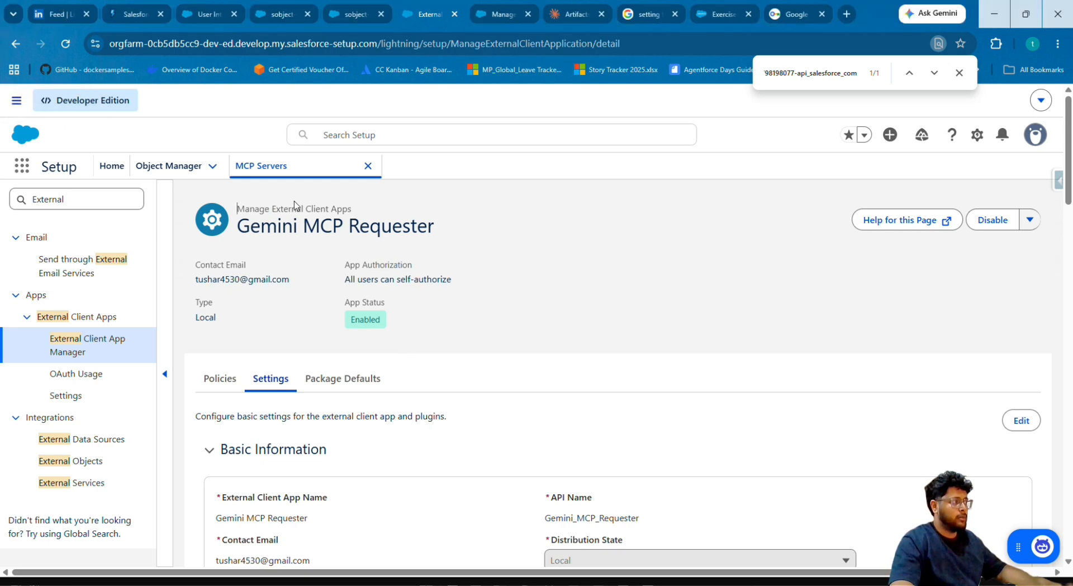
scroll(498, 292, "down", 5)
scroll(444, 279, "up", 2)
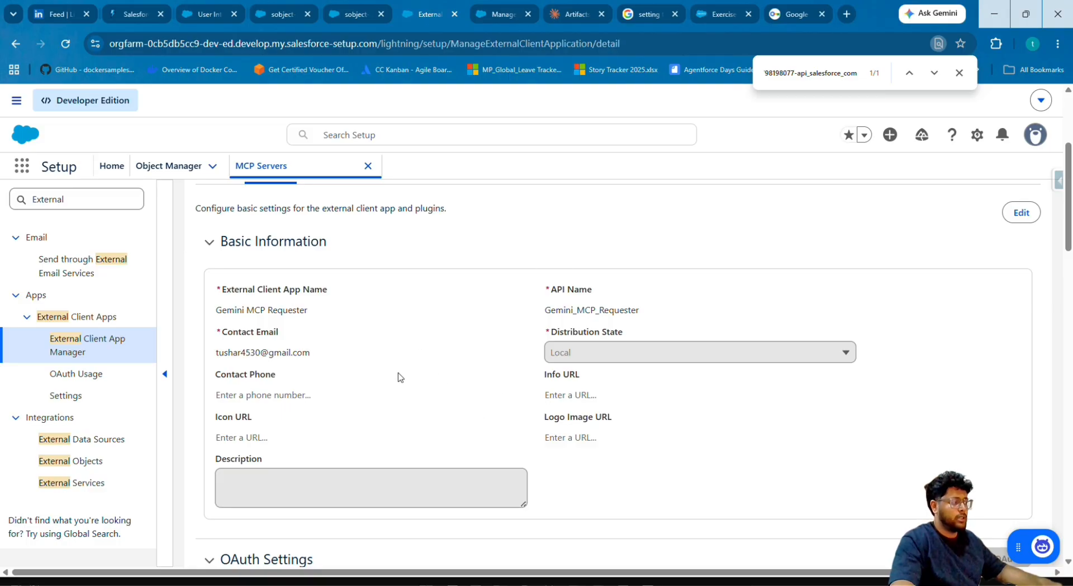
scroll(391, 351, "down", 9)
scroll(391, 353, "down", 8)
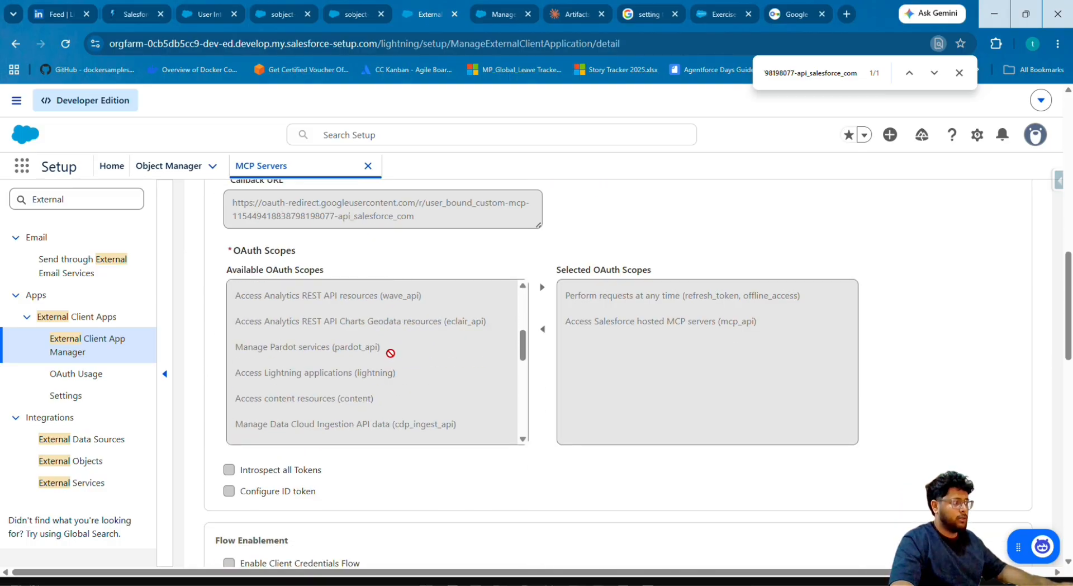
scroll(537, 403, "up", 10)
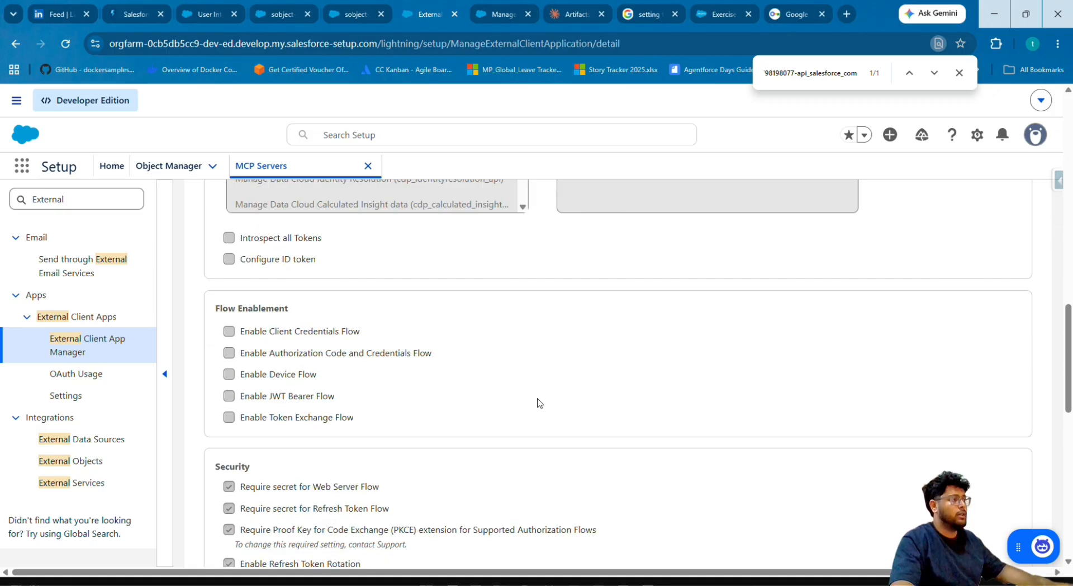
scroll(534, 391, "down", 5)
scroll(531, 383, "down", 10)
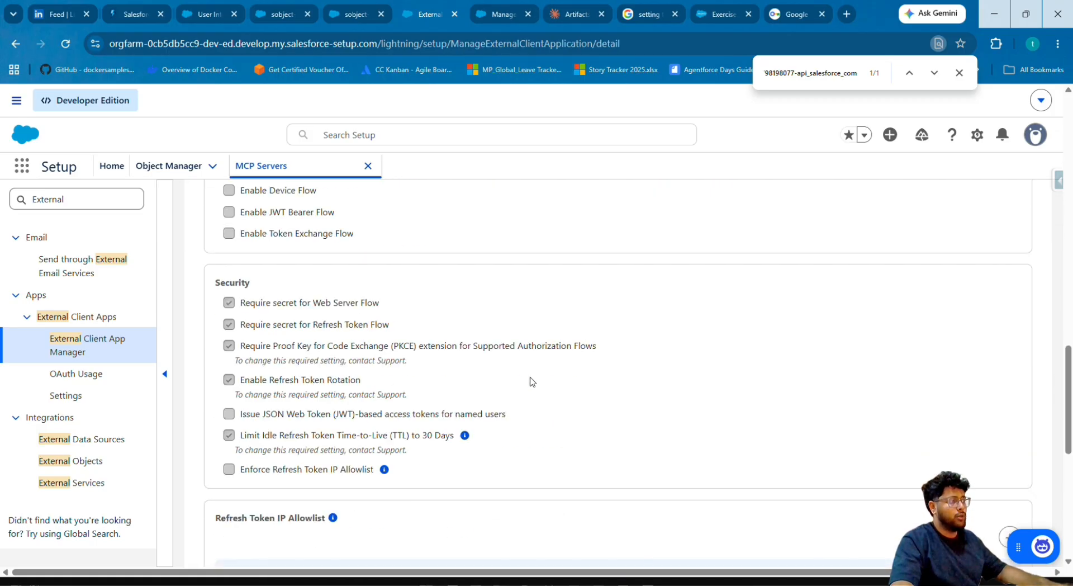
Edit the external client app's security settings to stop requiring a secret for the Web Server Flow and Refresh Token Flow, and save
scroll(472, 326, "up", 2)
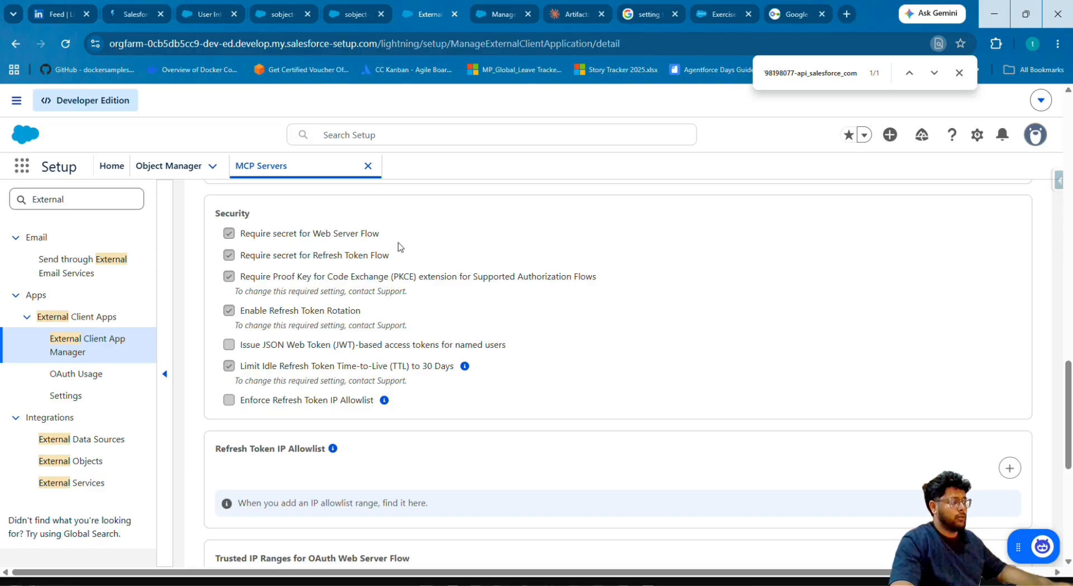
scroll(783, 438, "up", 5)
scroll(366, 301, "down", 5)
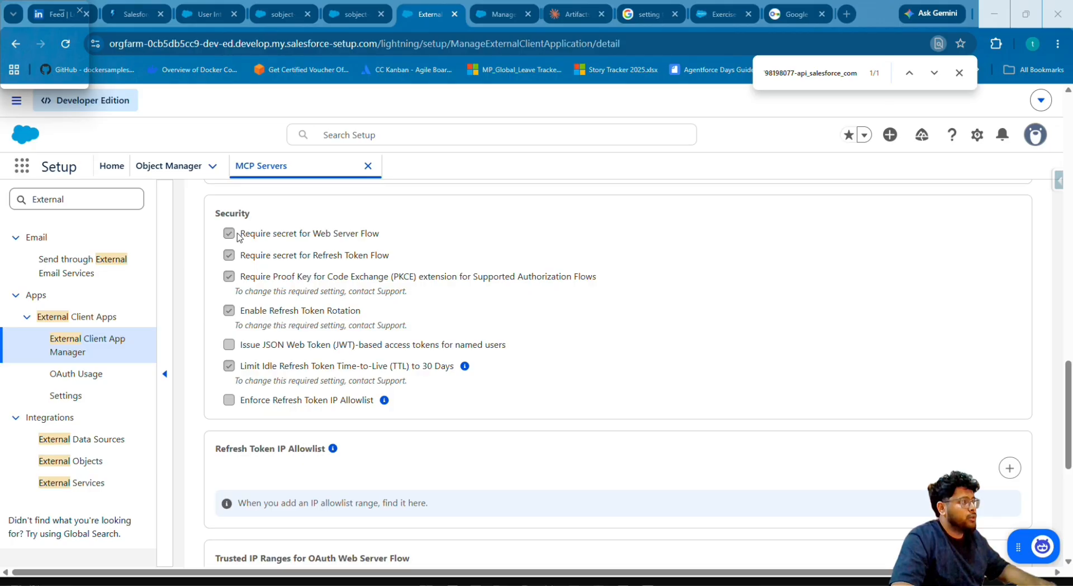
scroll(246, 244, "up", 20)
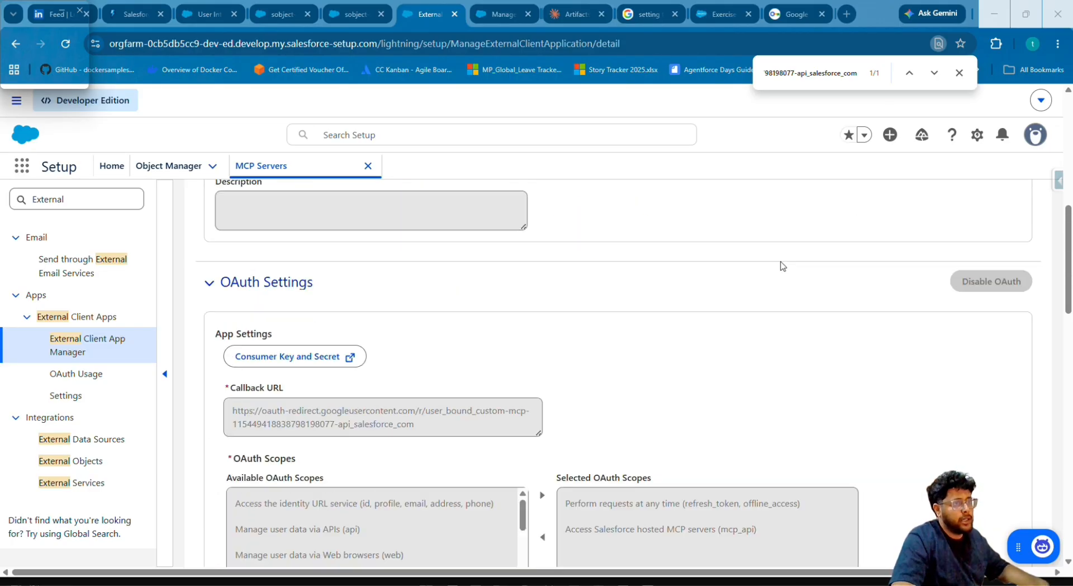
left_click(1022, 419)
scroll(391, 307, "down", 15)
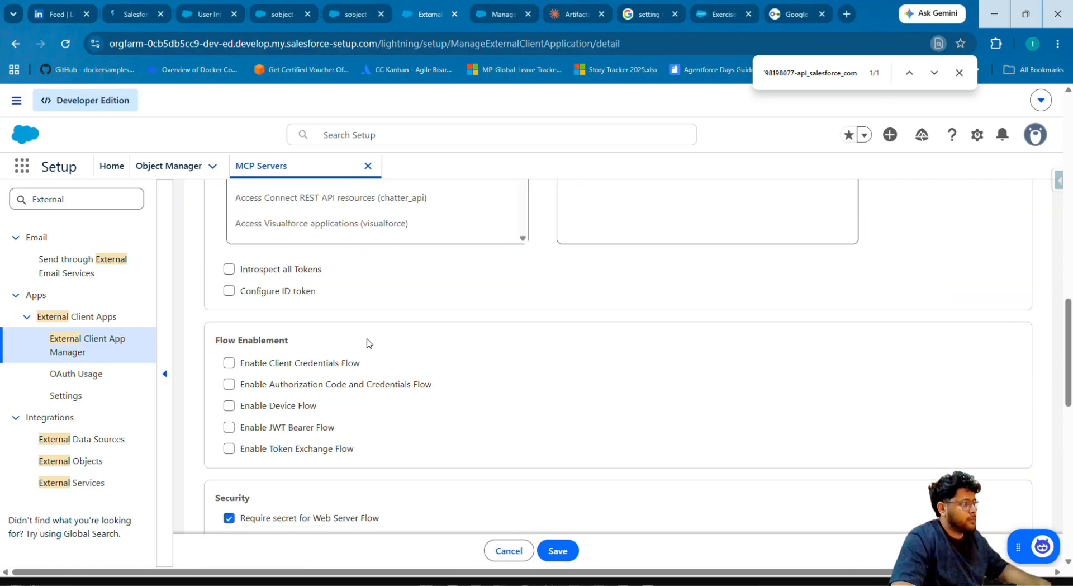
left_click(241, 316)
left_click(242, 339)
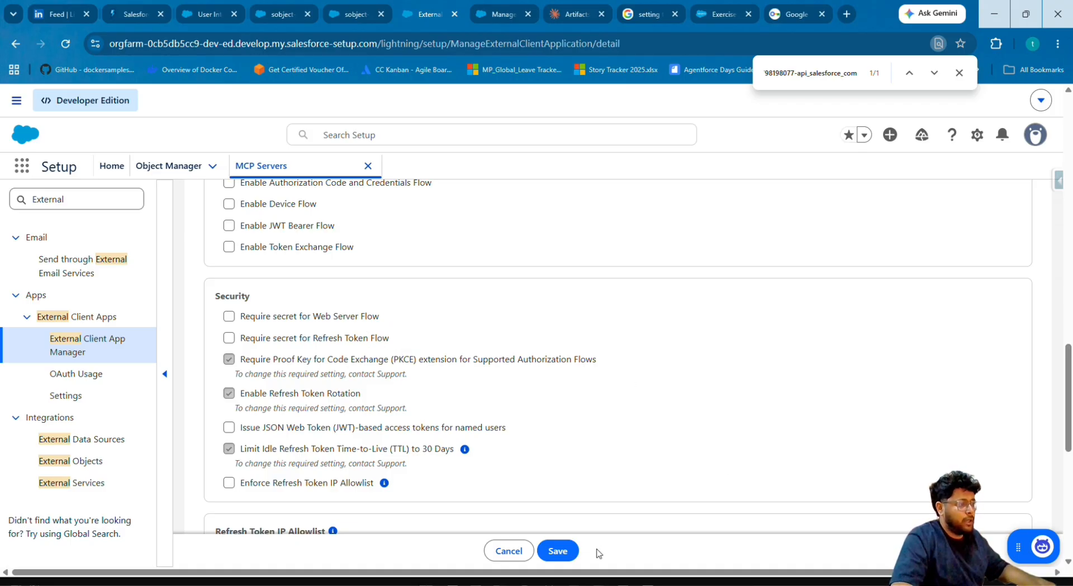
left_click(559, 551)
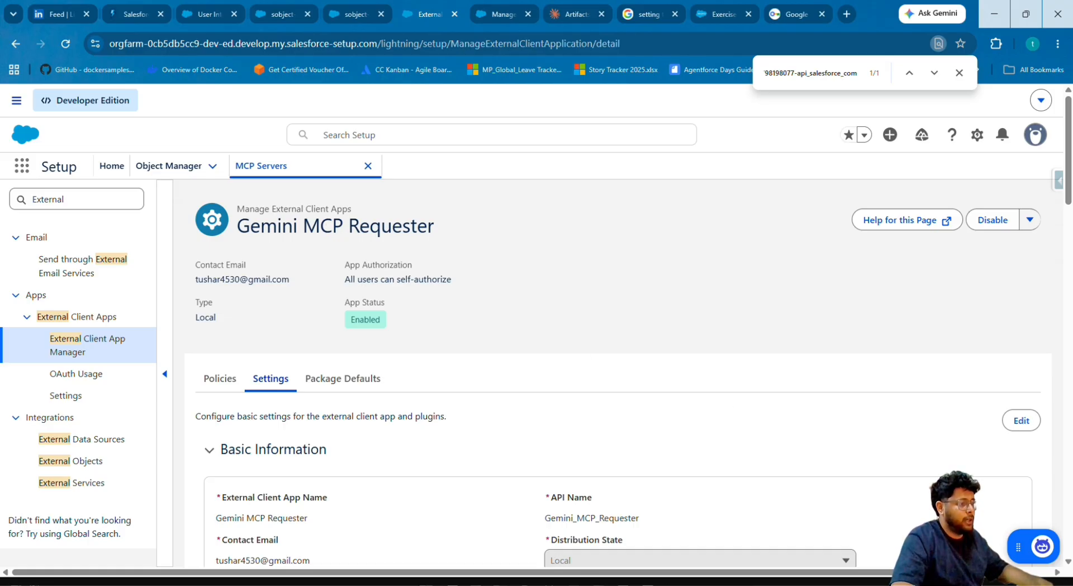
Switch to Gemini Spark and try to connect the custom Salesforce app, declining to save the password and accepting the security and privacy risks
left_click(580, 583)
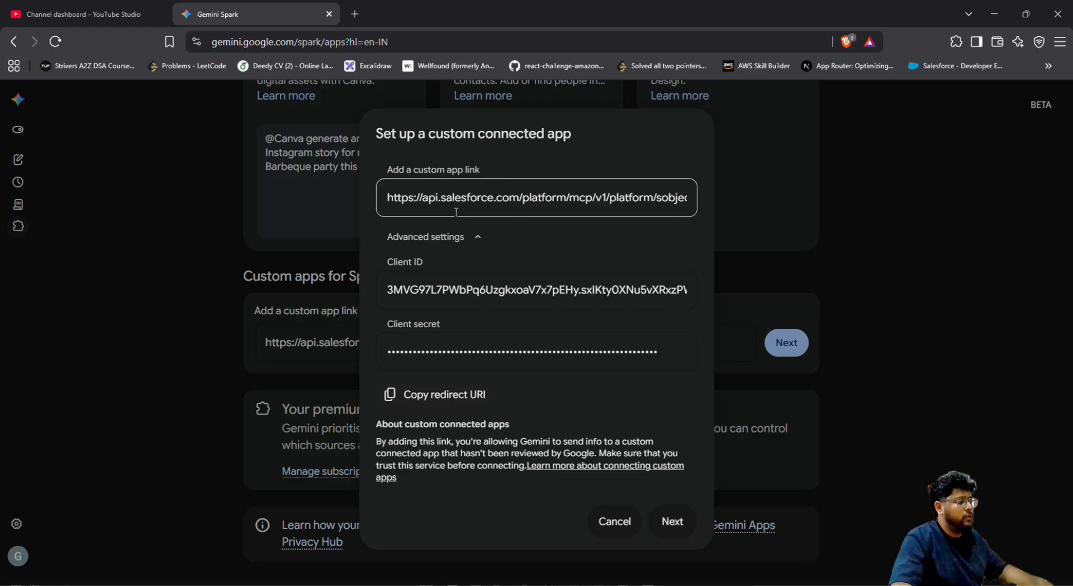
left_click(666, 534)
scroll(439, 447, "down", 5)
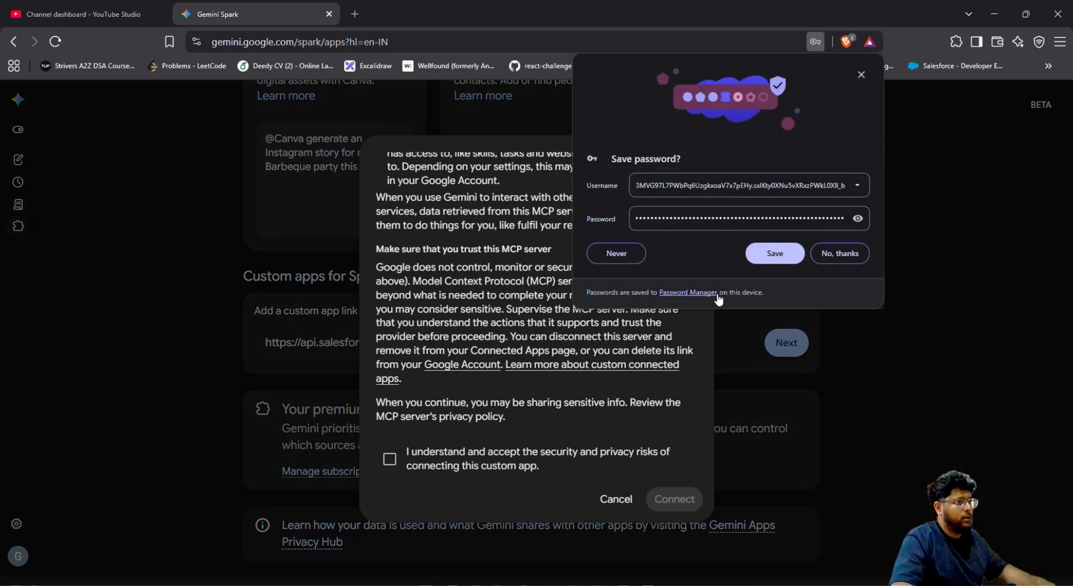
left_click(838, 249)
left_click(453, 466)
left_click(676, 498)
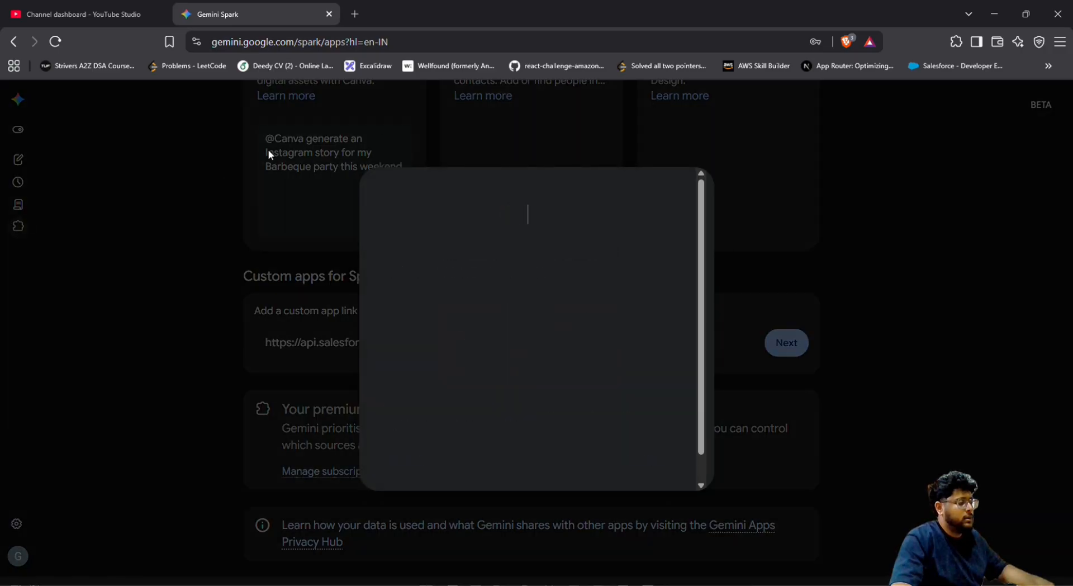
left_click(628, 464)
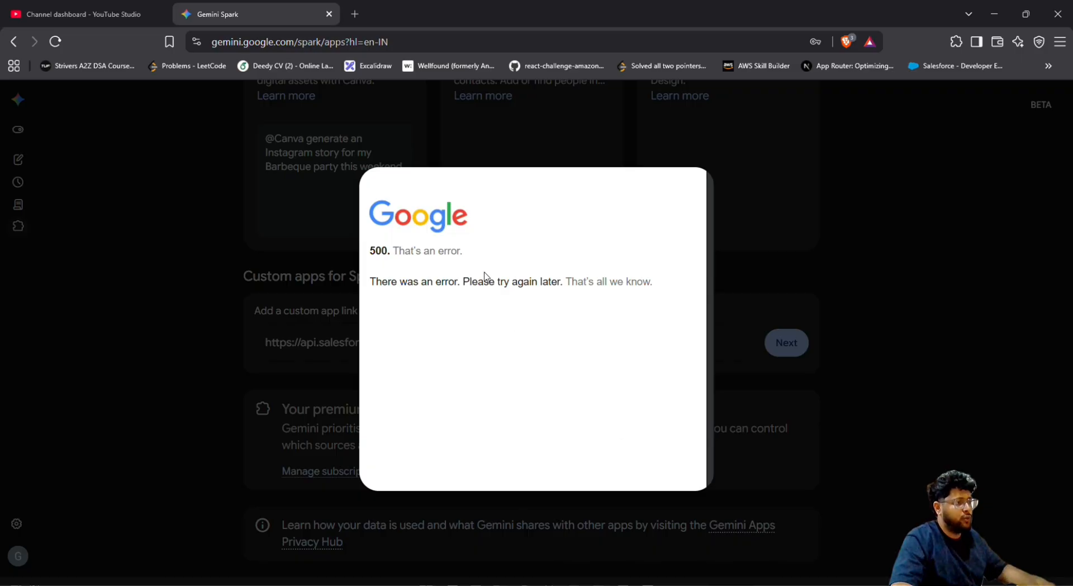
left_click(784, 430)
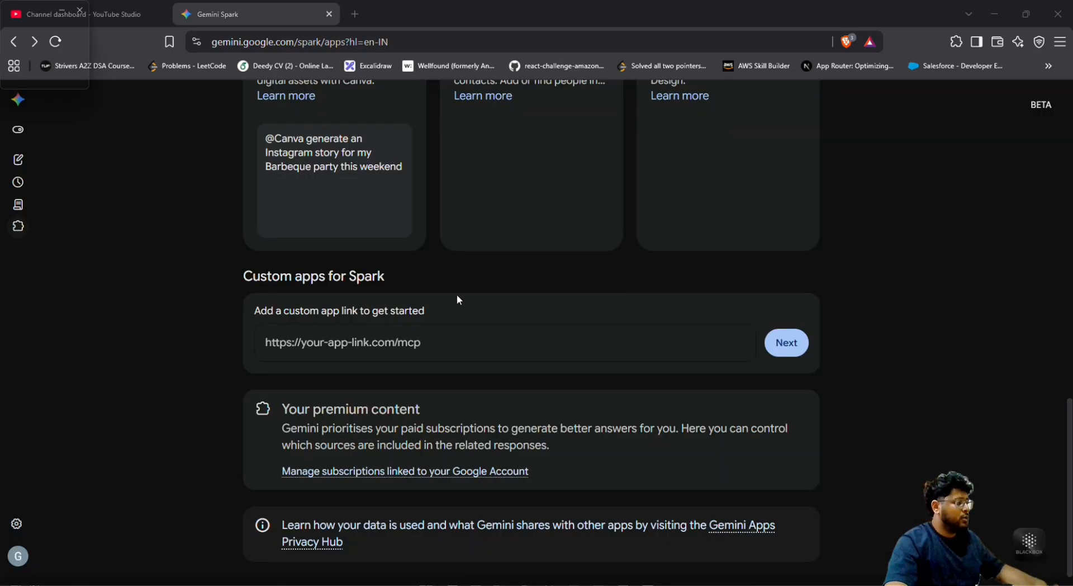
left_click(393, 343)
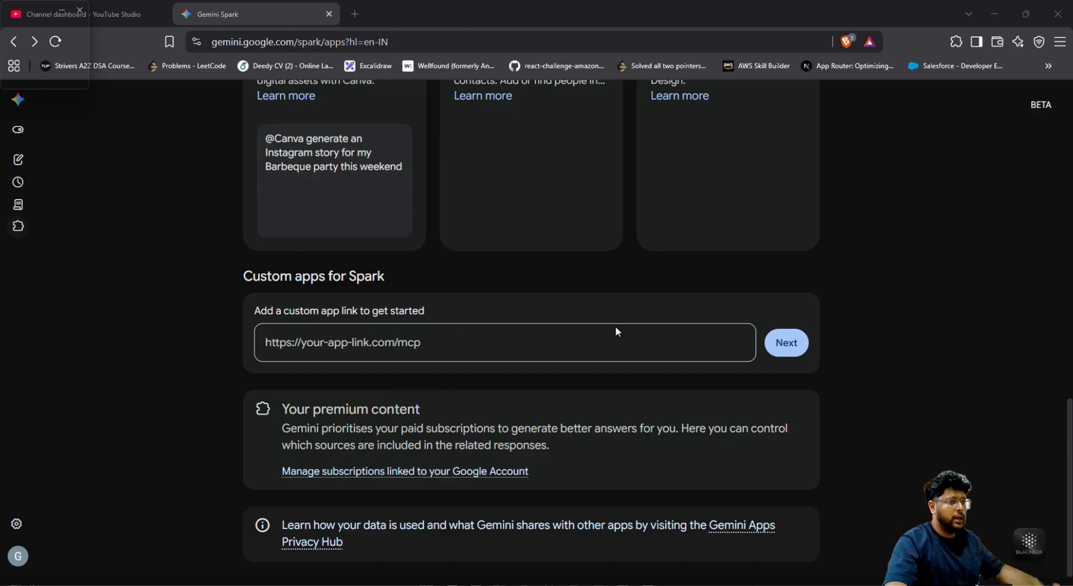
left_click(477, 348)
key("super+v")
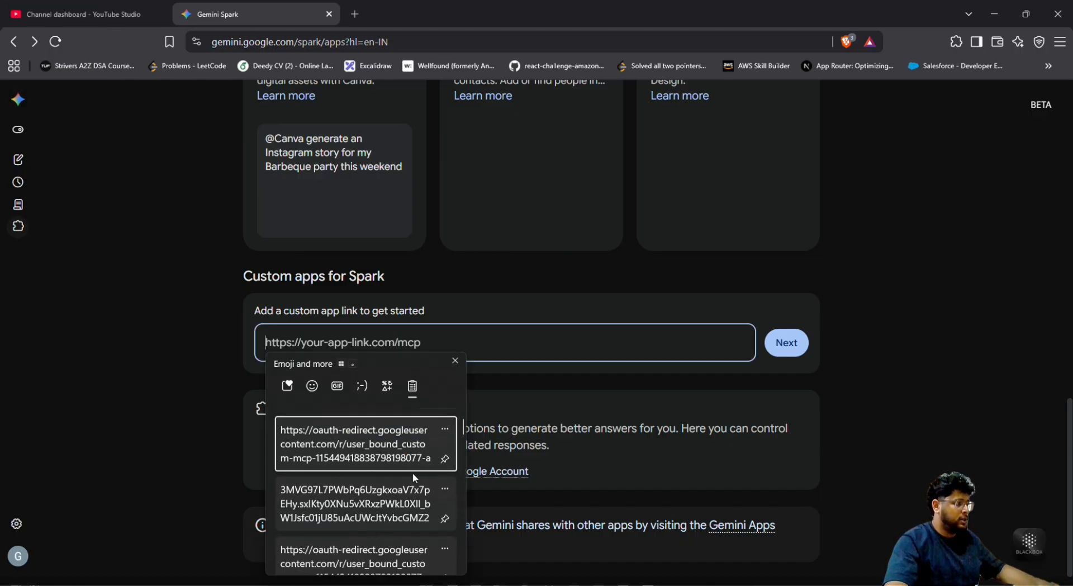
scroll(412, 472, "down", 3)
scroll(411, 483, "down", 5)
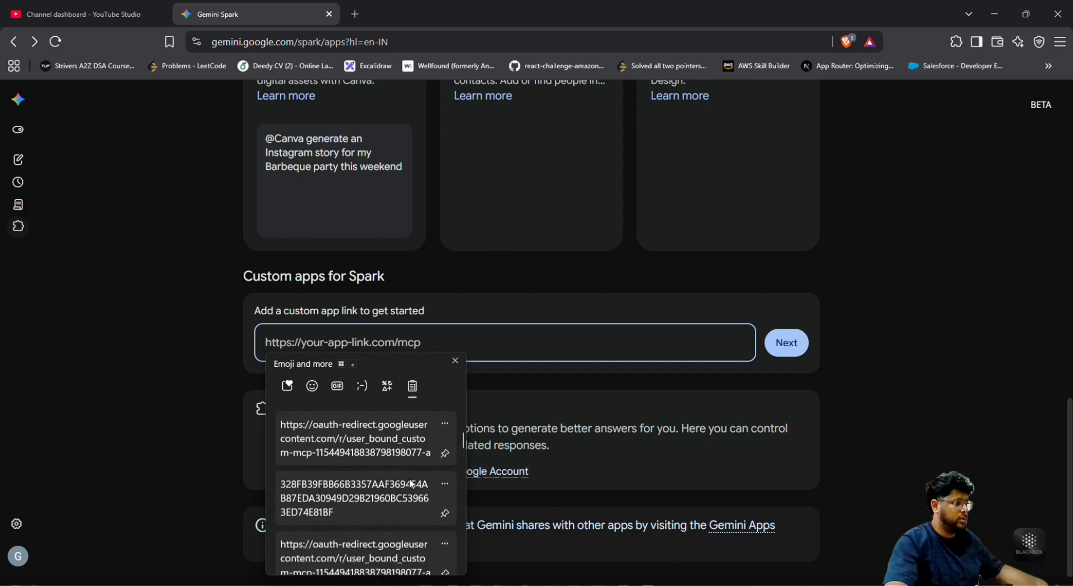
scroll(409, 478, "up", 5)
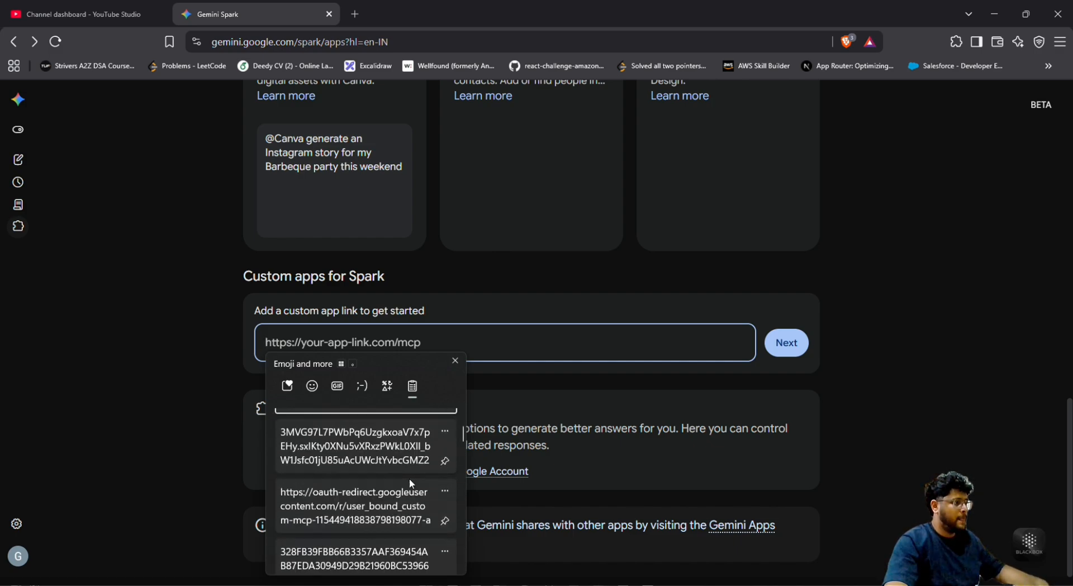
scroll(409, 478, "down", 1)
scroll(410, 478, "down", 1)
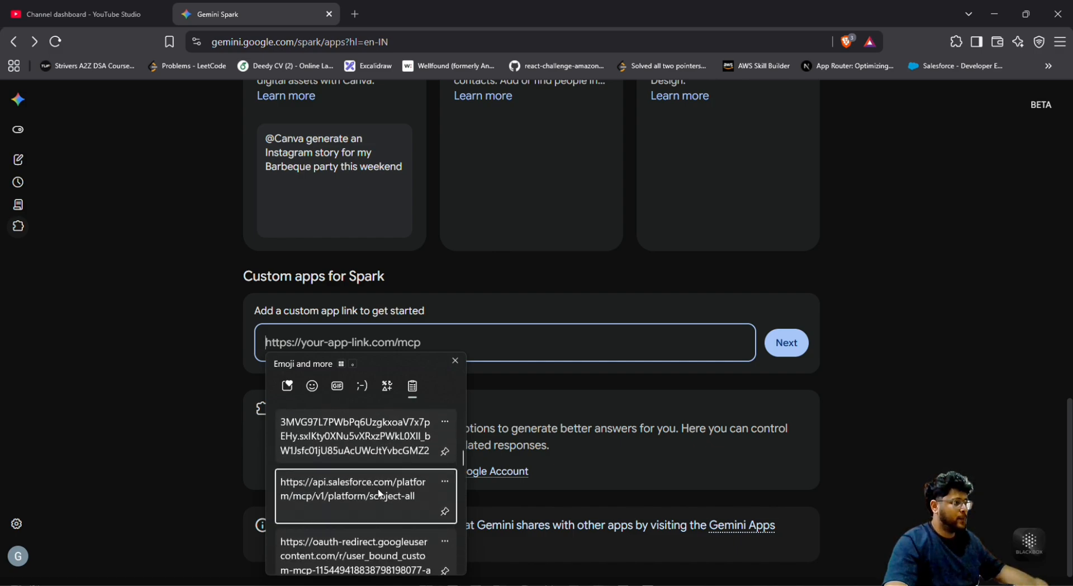
left_click(409, 478)
key("Return")
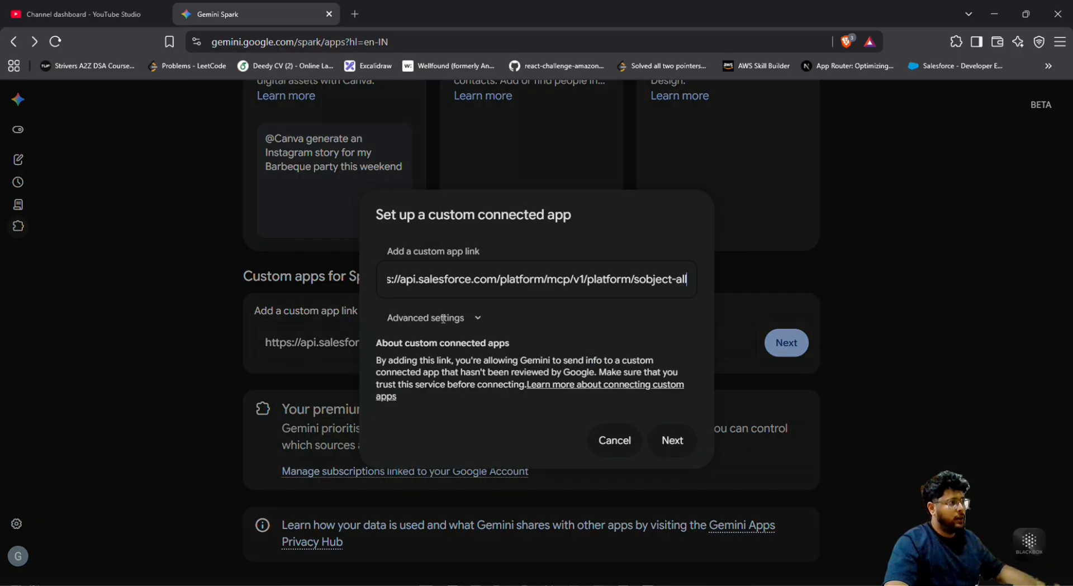
Fill in the custom app's OAuth client ID and client secret using the consumer key and secret copied from Salesforce
left_click(474, 317)
left_click(462, 288)
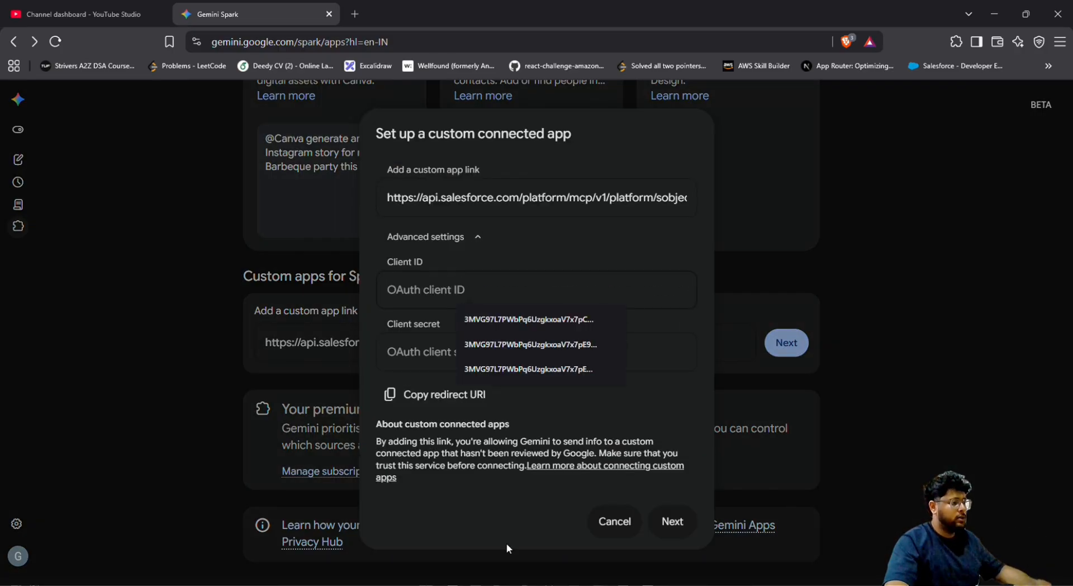
key("alt+Tab")
key("alt+Tab")
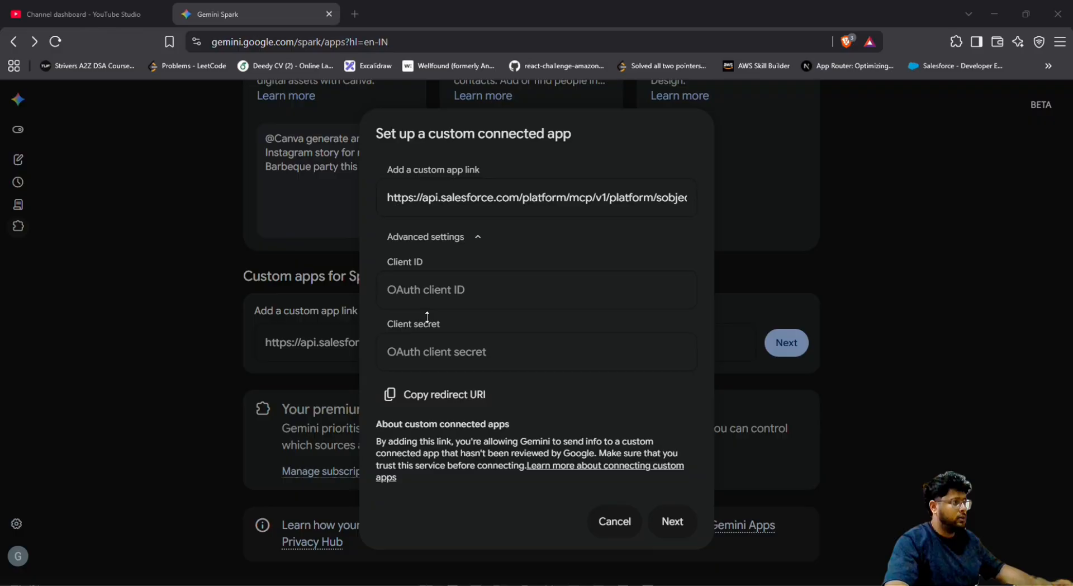
left_click(473, 314)
key("alt+Tab")
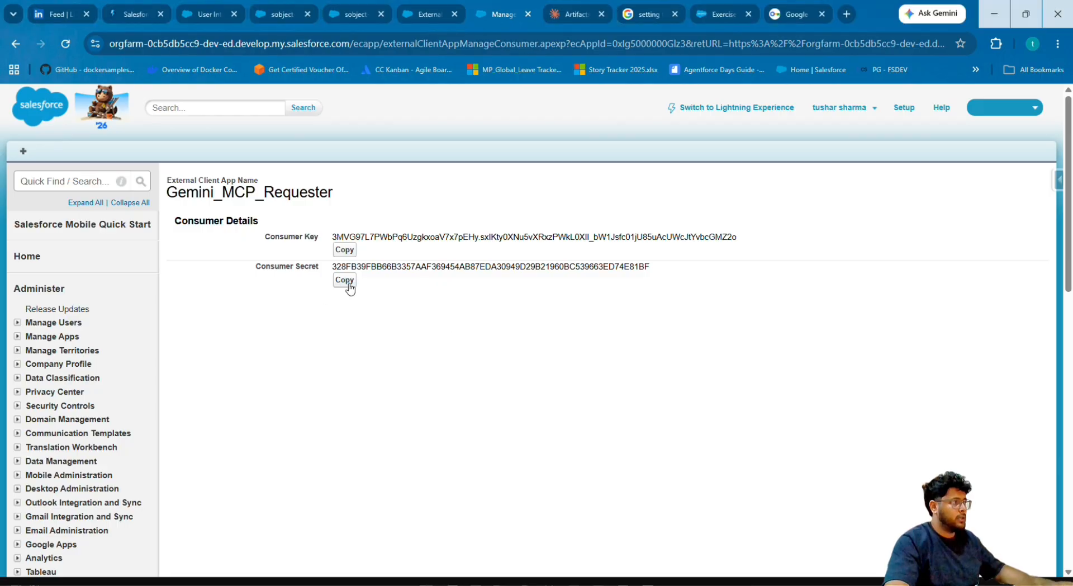
key("alt+Tab")
key("ctrl+v")
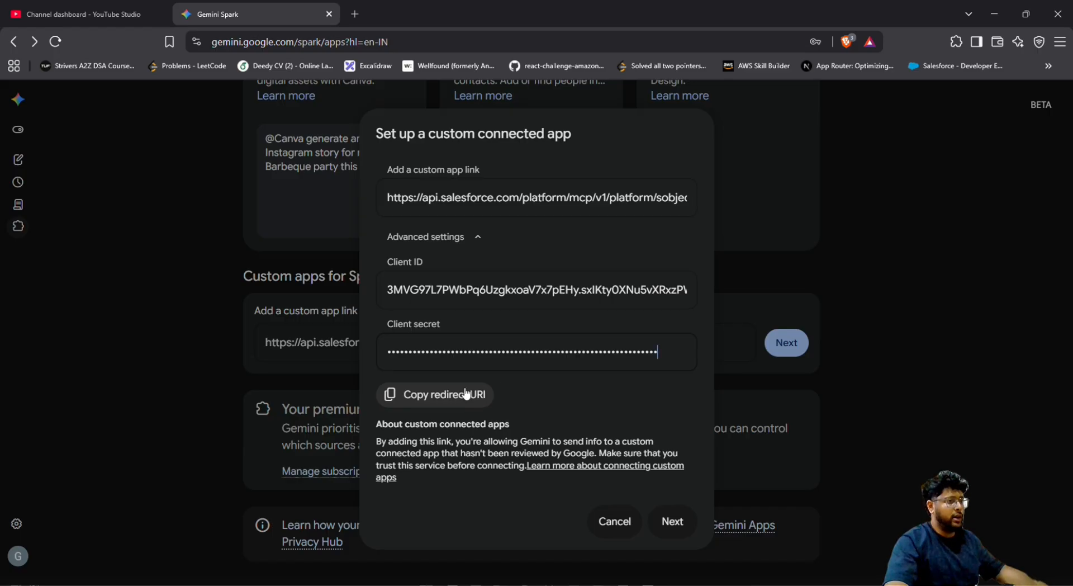
Accept the security and privacy risks of the custom app, connect the MCP server and dismiss the password-saving hint
left_click(673, 521)
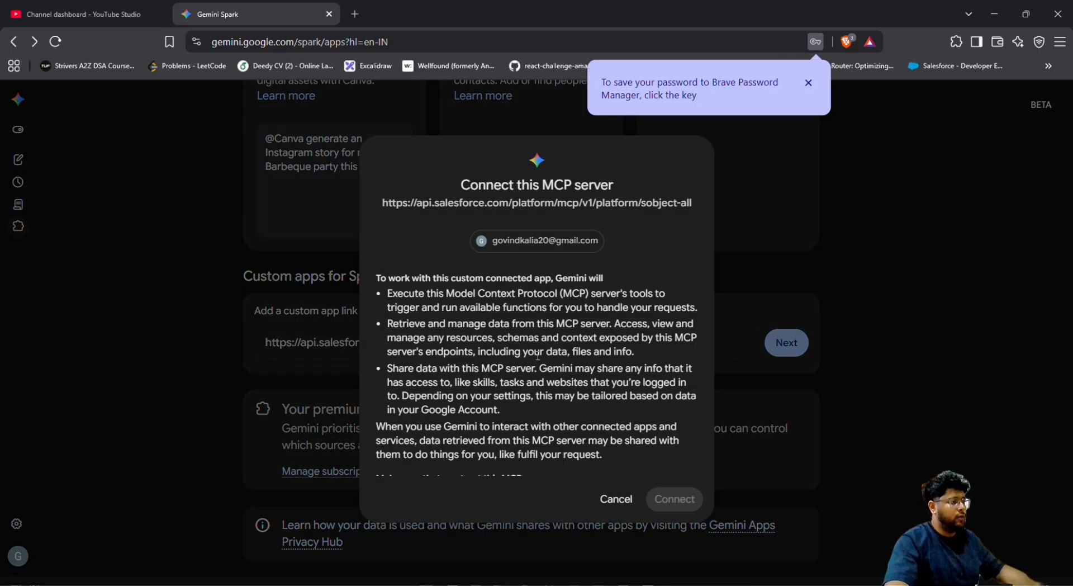
scroll(503, 369, "down", 5)
left_click(391, 458)
left_click(675, 499)
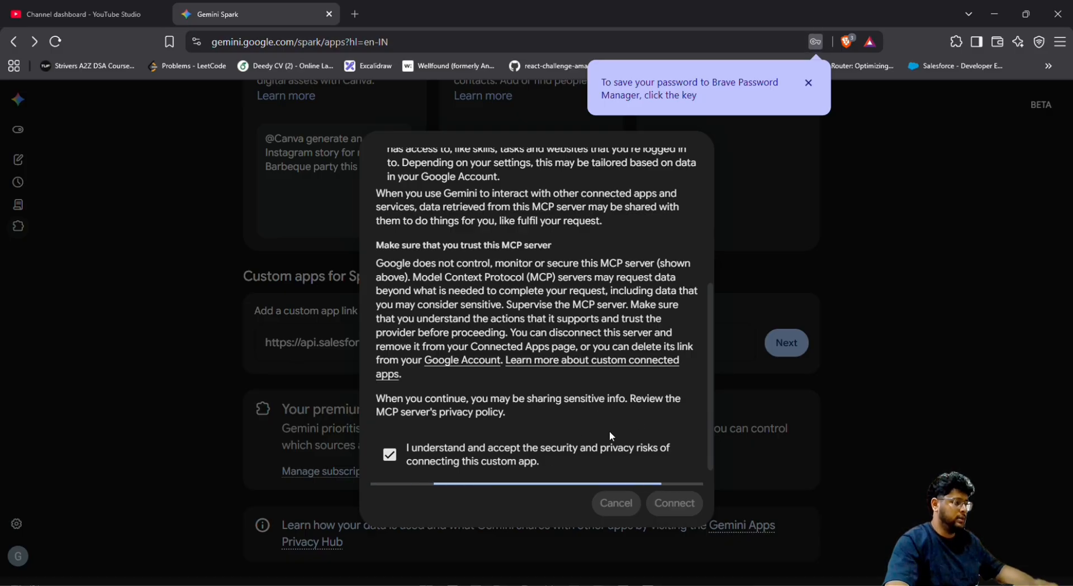
left_click(808, 83)
Continue with linking the Google Account to [Custom] Salesforce, review the data-sharing terms and agree to them
scroll(508, 391, "down", 1)
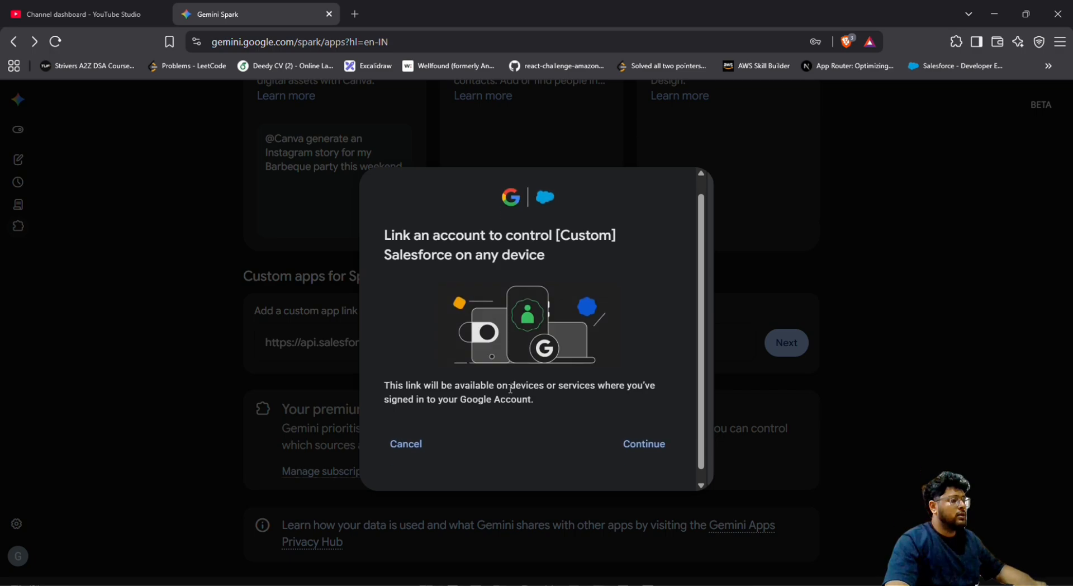
left_click(636, 437)
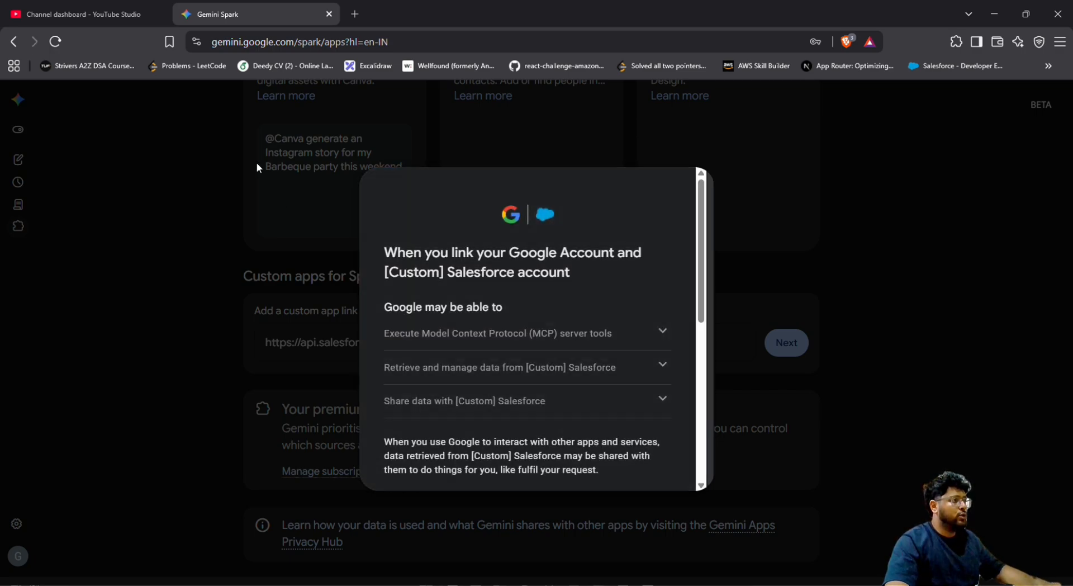
scroll(539, 336, "down", 10)
scroll(537, 346, "up", 10)
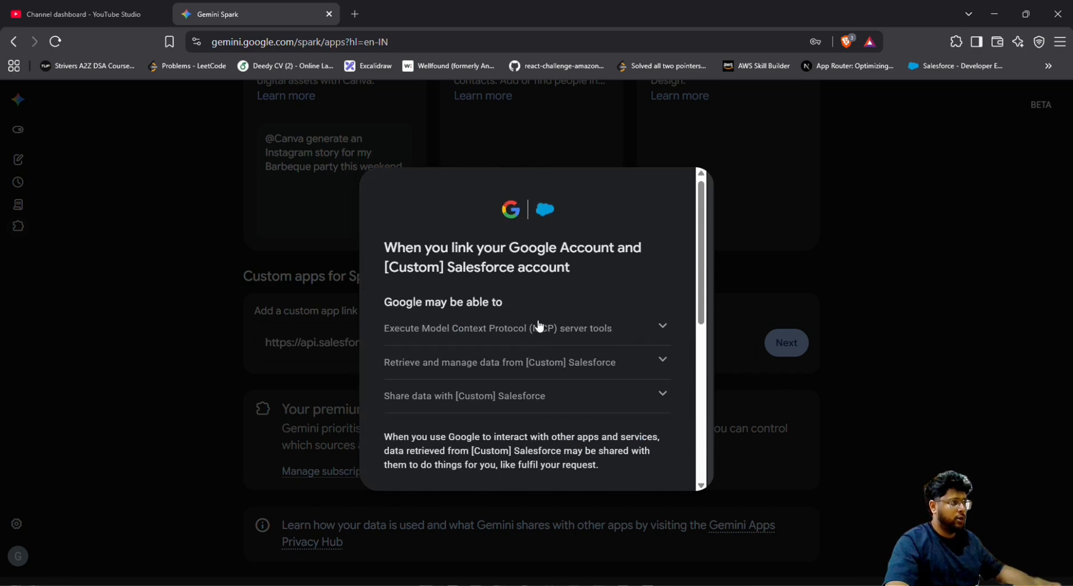
scroll(559, 357, "down", 10)
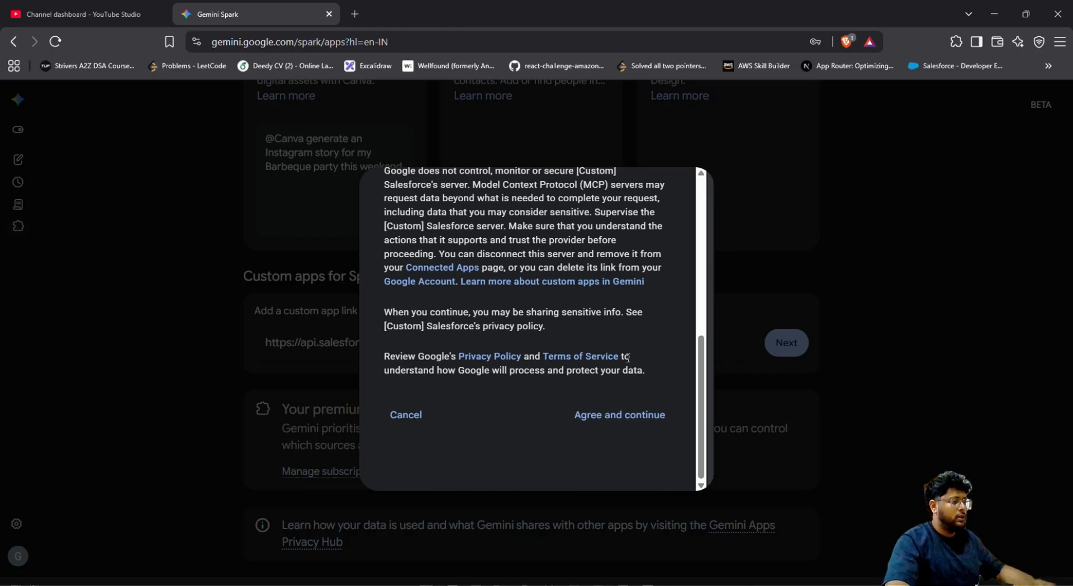
left_click(615, 417)
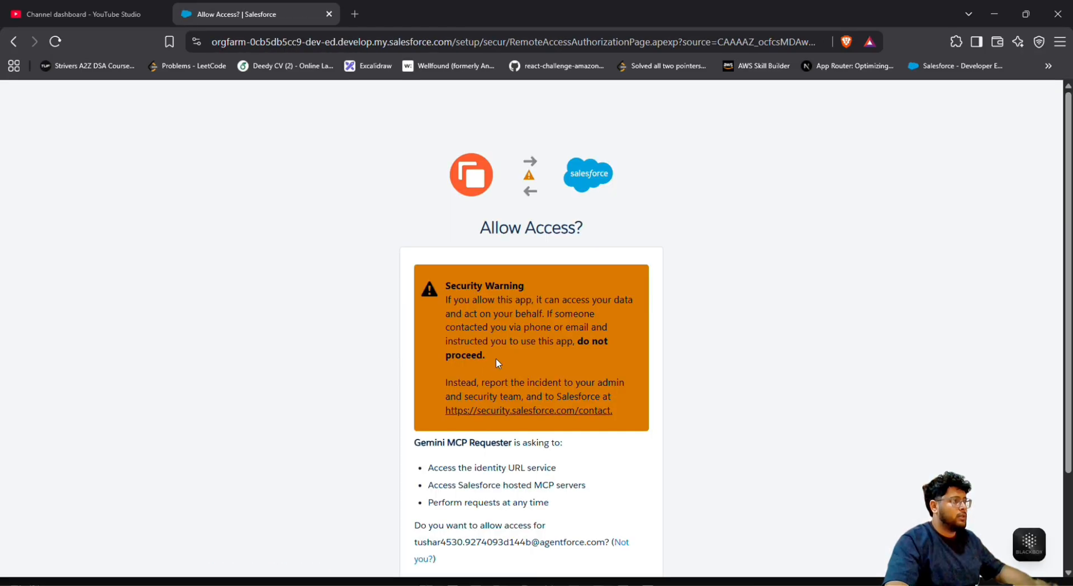
Review the permissions Gemini MCP Requester asks for and allow its access to the Salesforce account
scroll(496, 358, "down", 2)
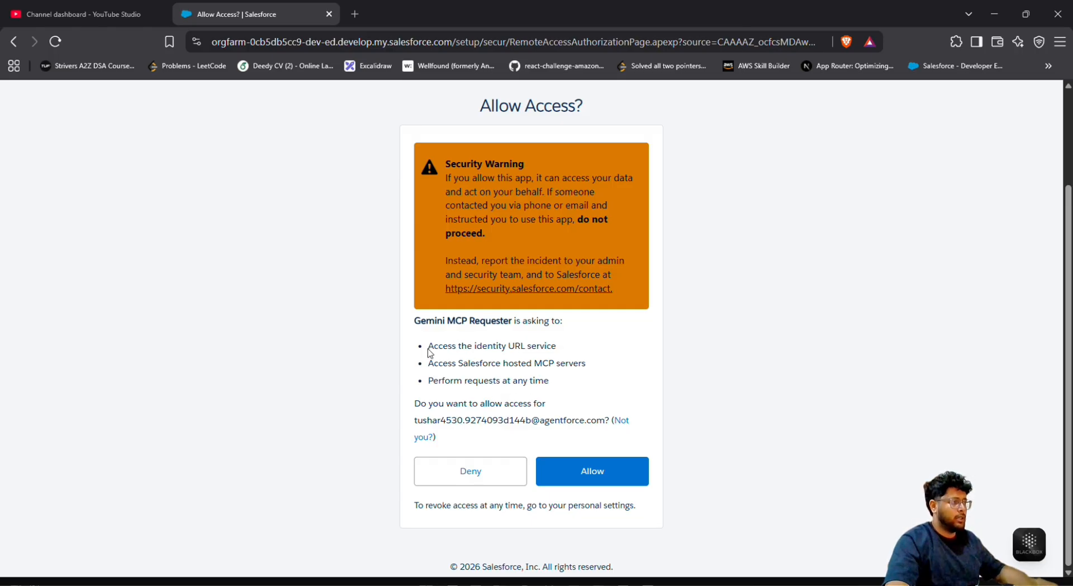
left_click_drag(430, 352, 562, 382)
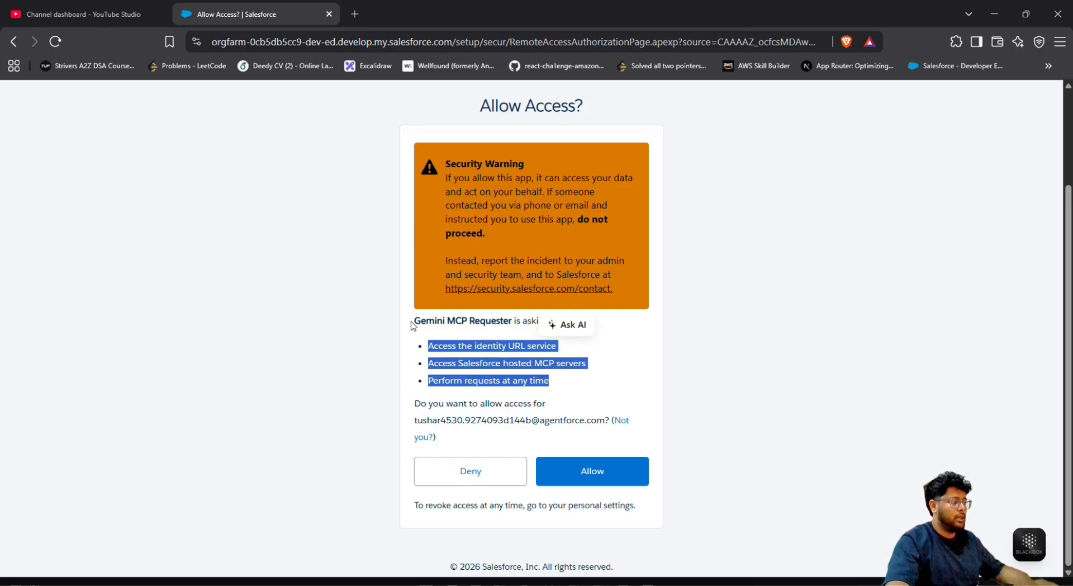
left_click_drag(426, 327, 495, 323)
left_click(525, 364)
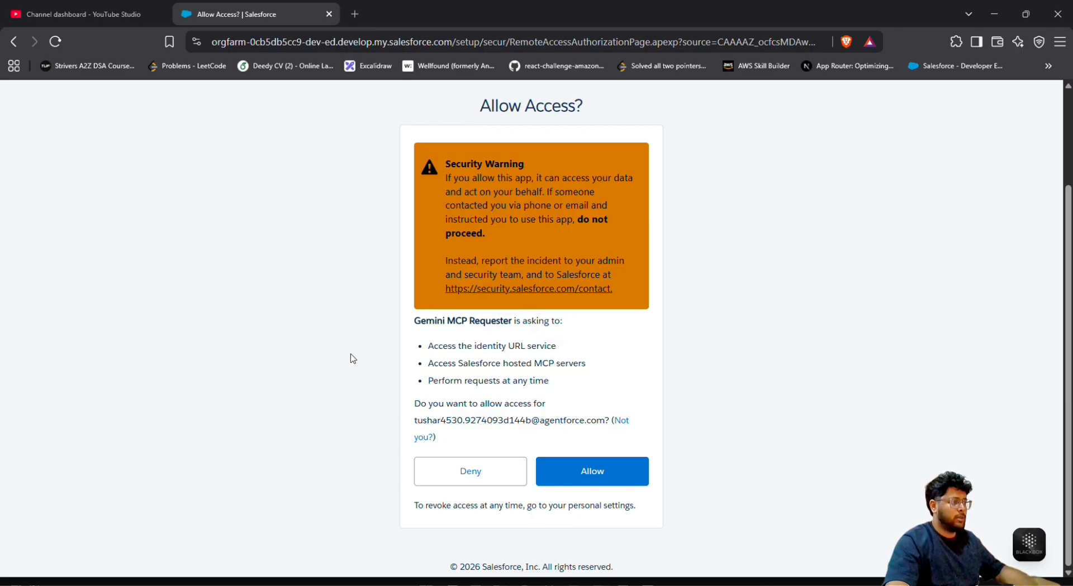
left_click(593, 480)
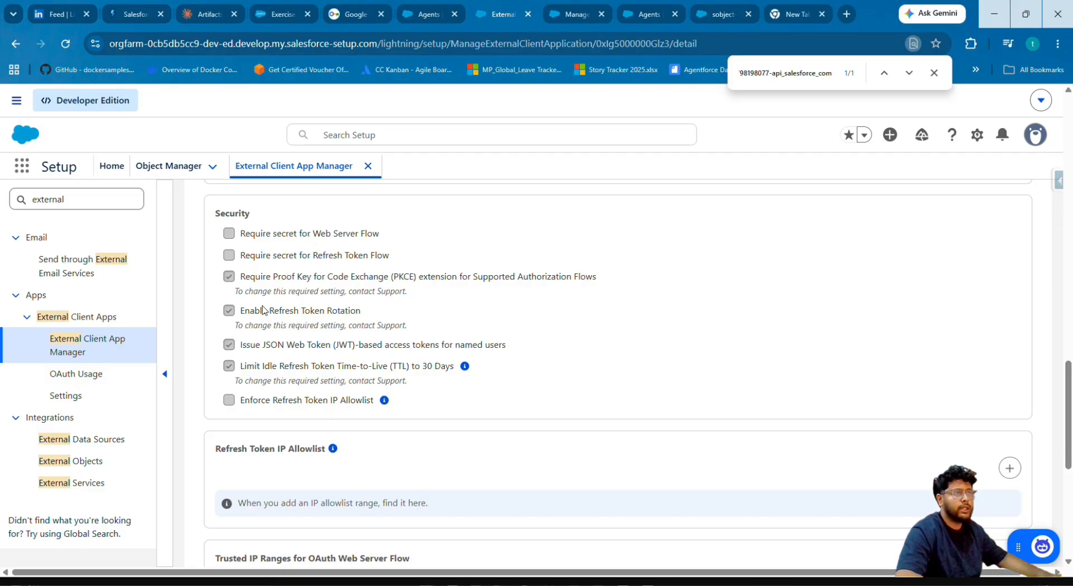
Check the custom apps area in Gemini Spark, then examine the JWT-based access token option in the Salesforce app's security settings
left_click(525, 582)
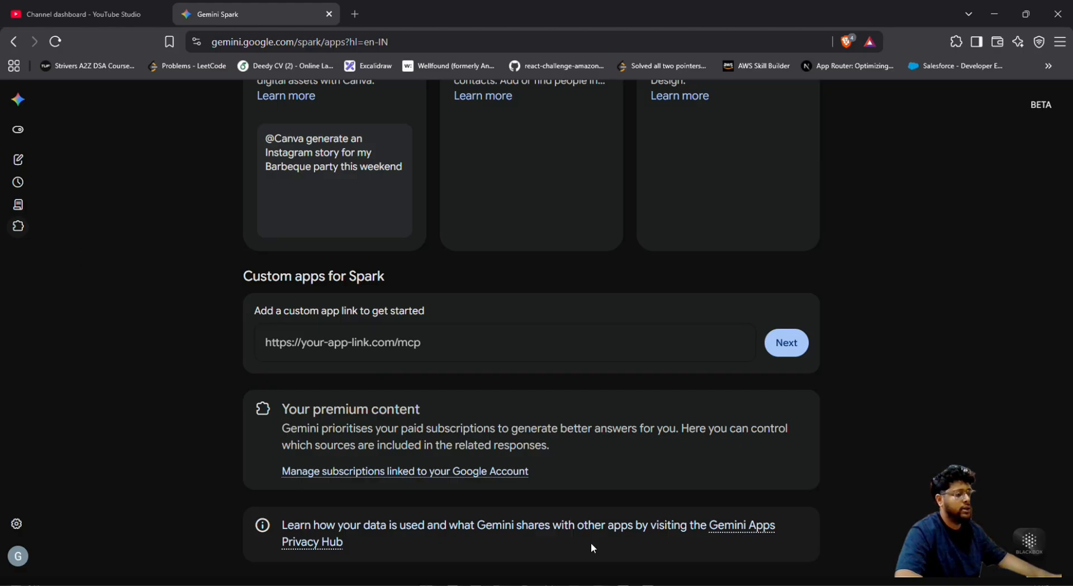
mouse_move(573, 582)
left_click(503, 523)
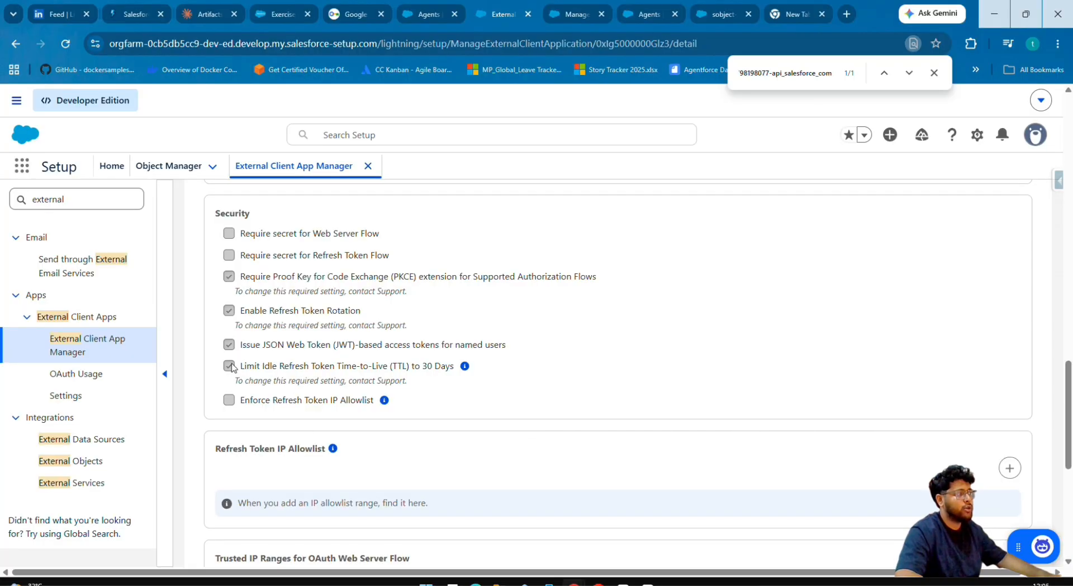
left_click_drag(240, 345, 512, 355)
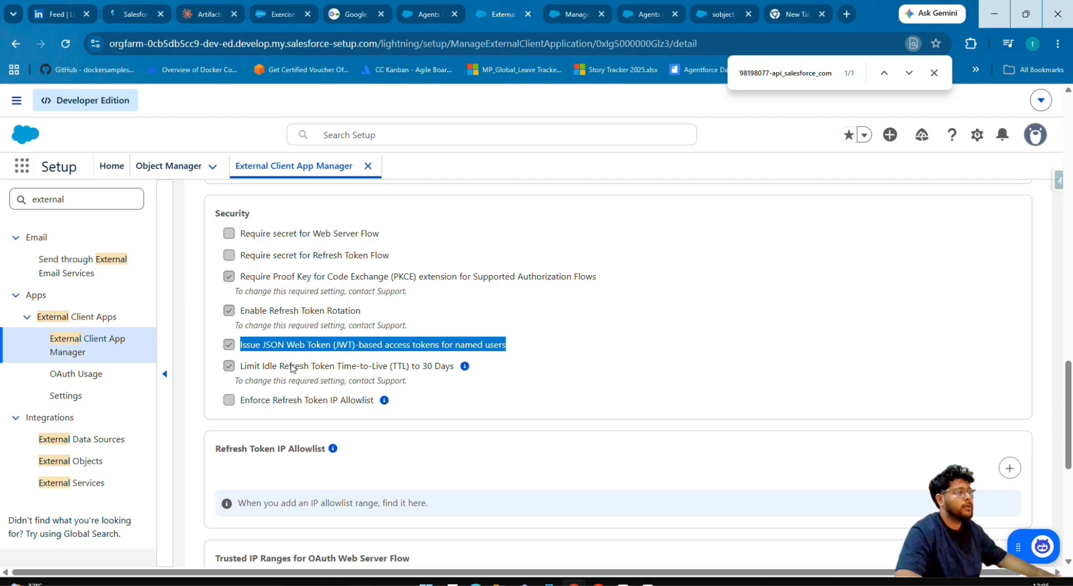
Examine the JWT-based access token option and the surrounding security settings of the Gemini MCP Requester app
left_click(258, 353)
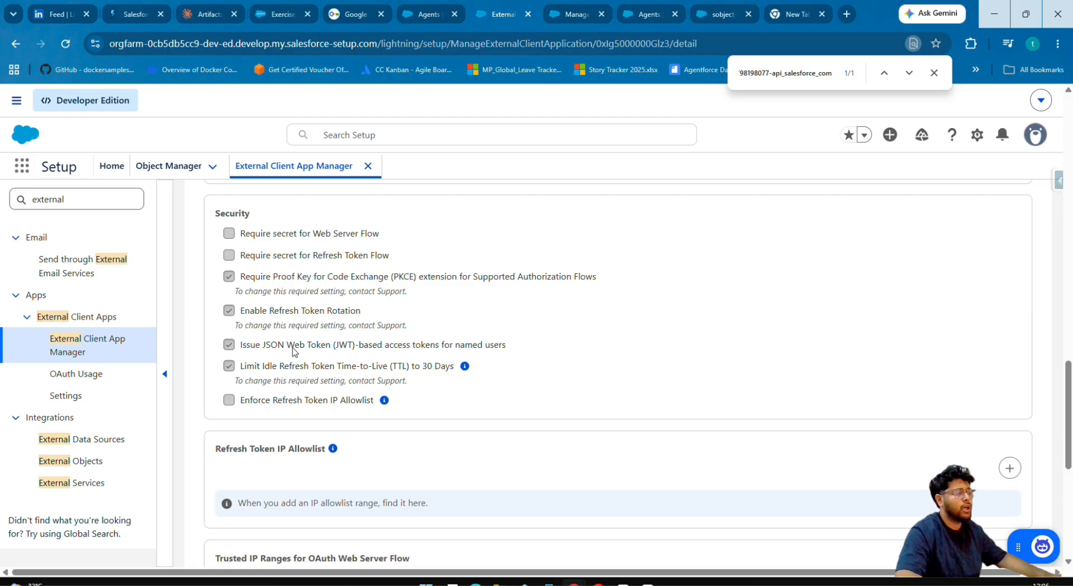
left_click_drag(334, 352, 359, 351)
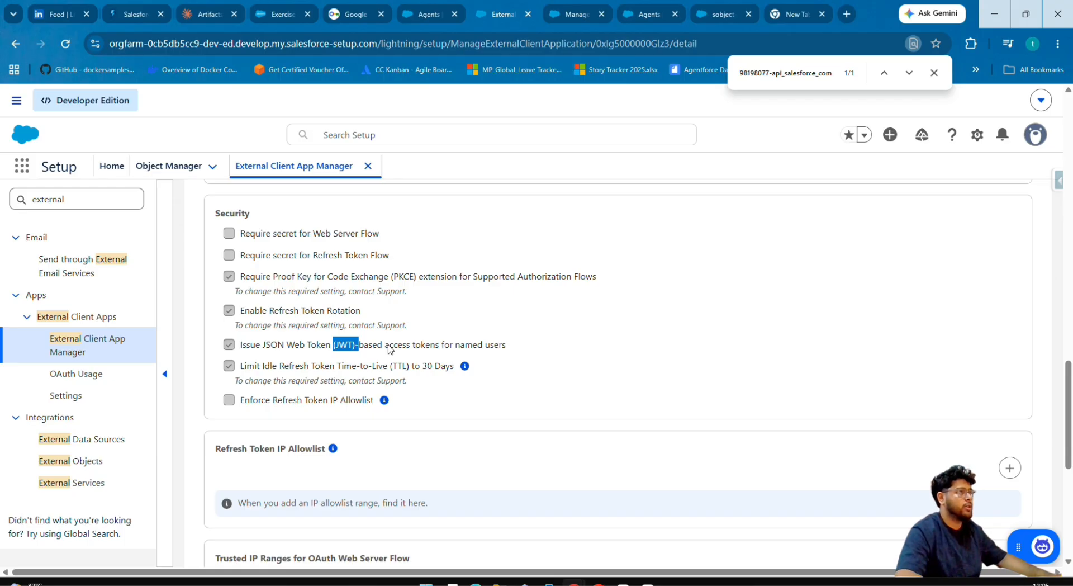
scroll(306, 341, "up", 15)
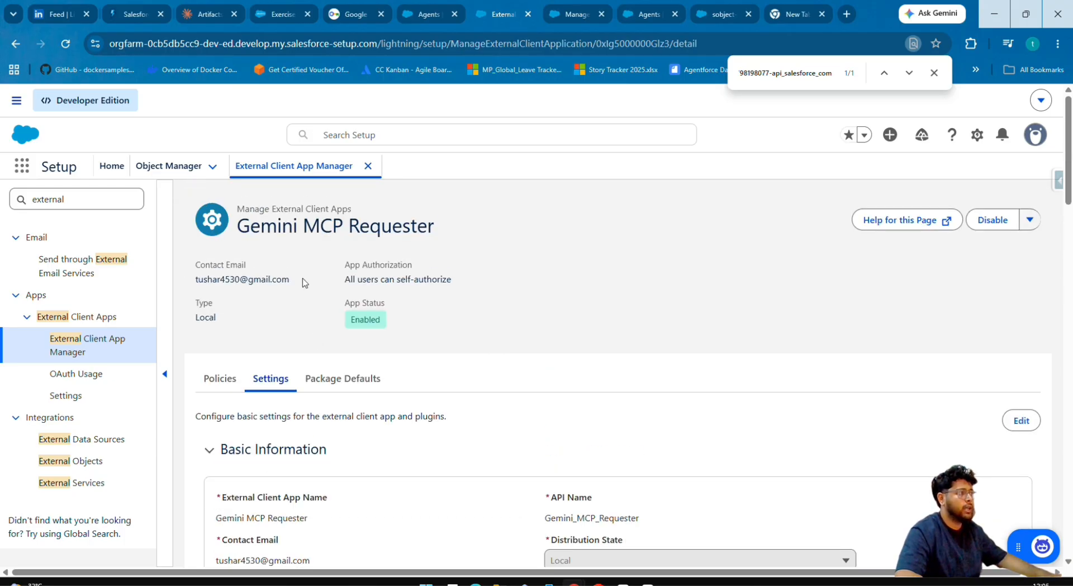
scroll(304, 288, "down", 10)
scroll(304, 288, "down", 8)
scroll(303, 290, "up", 3)
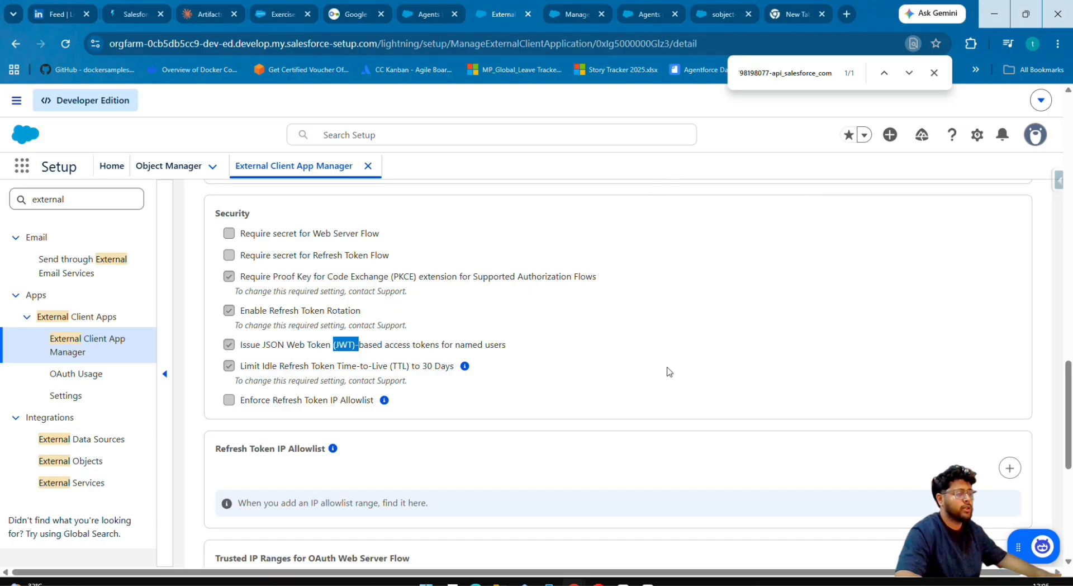
Go to the sobject-all MCP server in Salesforce Setup and show its server and authentication details
key("alt+Tab")
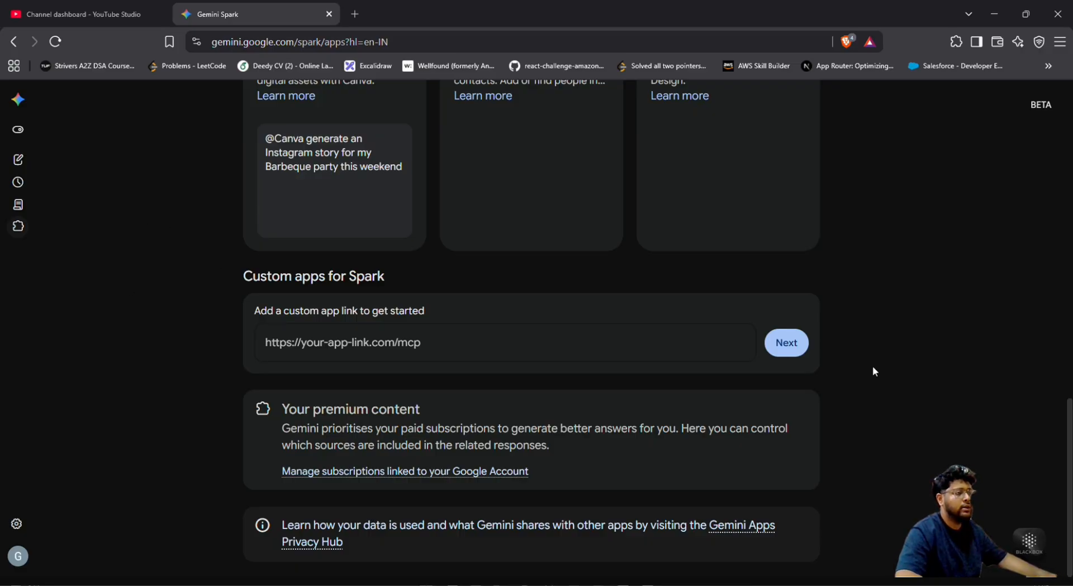
mouse_move(576, 581)
left_click(517, 525)
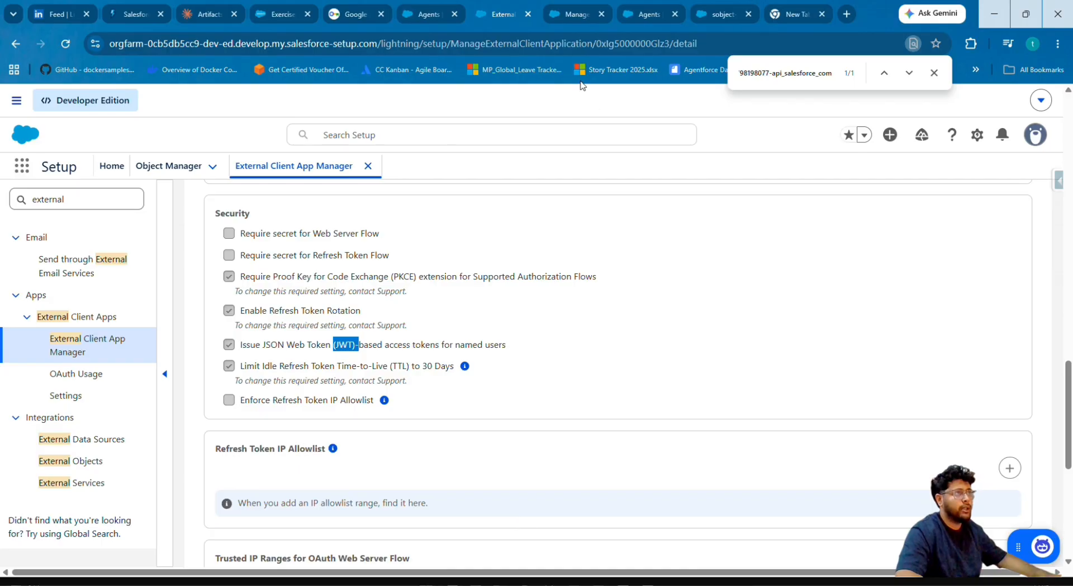
left_click(633, 18)
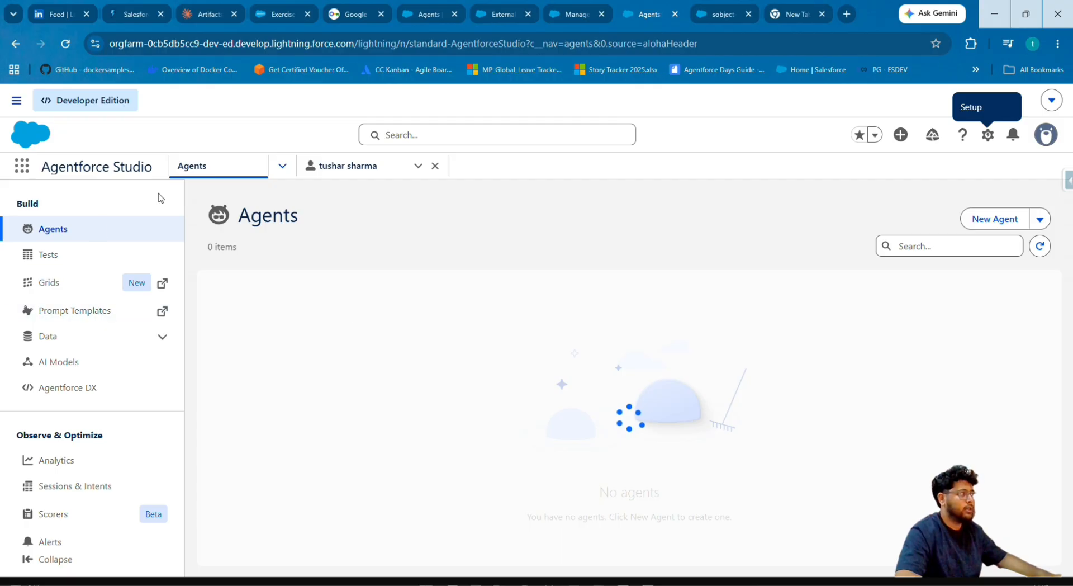
left_click(578, 15)
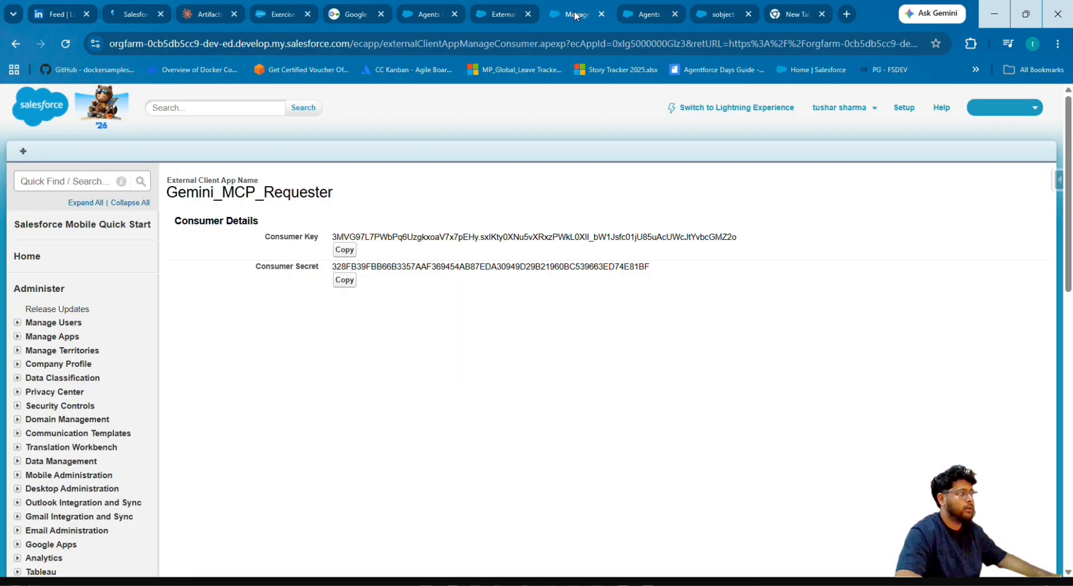
left_click(444, 8)
left_click(647, 5)
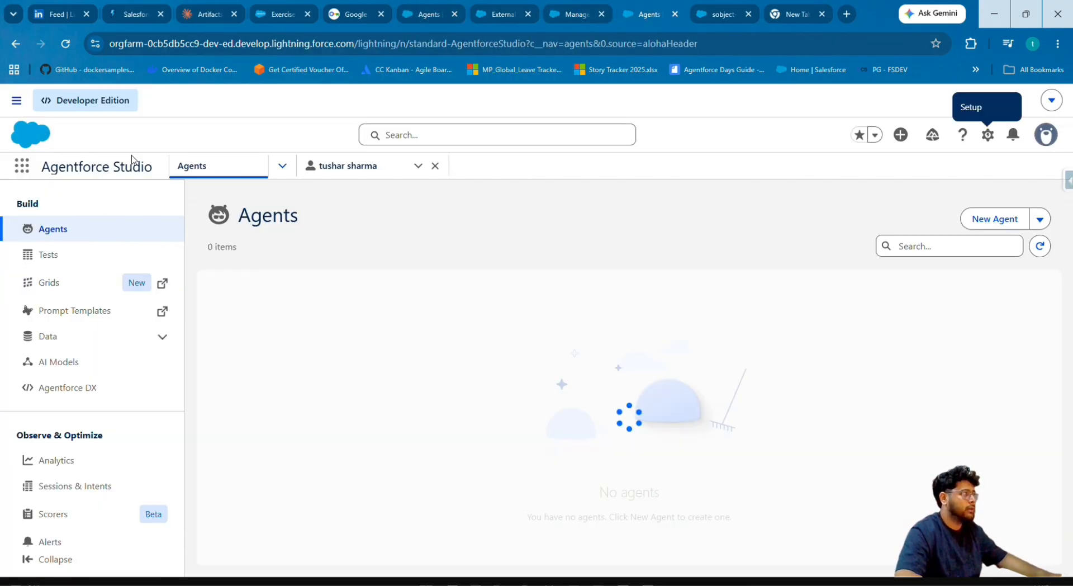
left_click(988, 135)
left_click(919, 202)
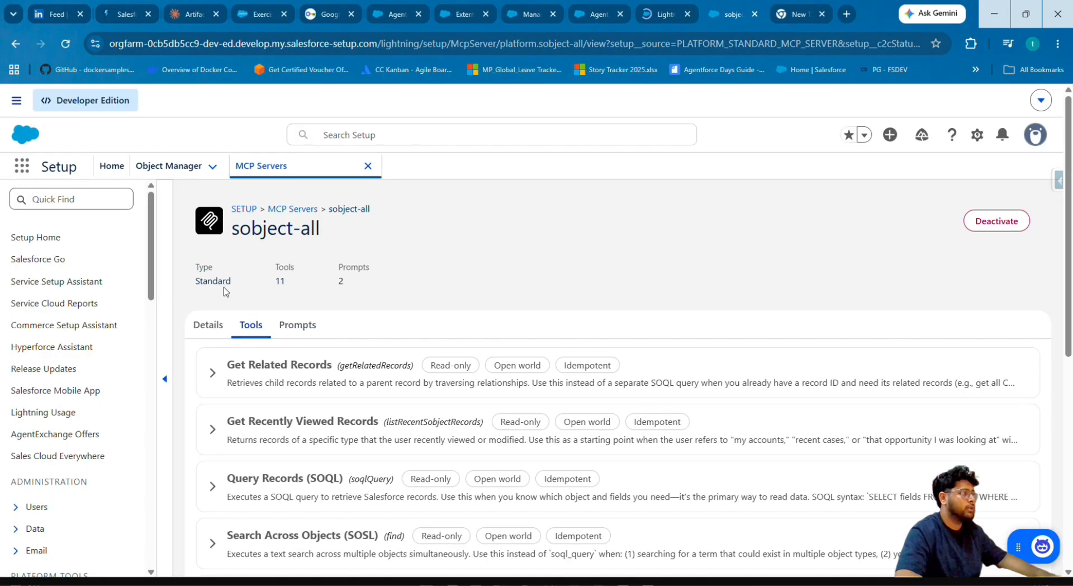
left_click(229, 323)
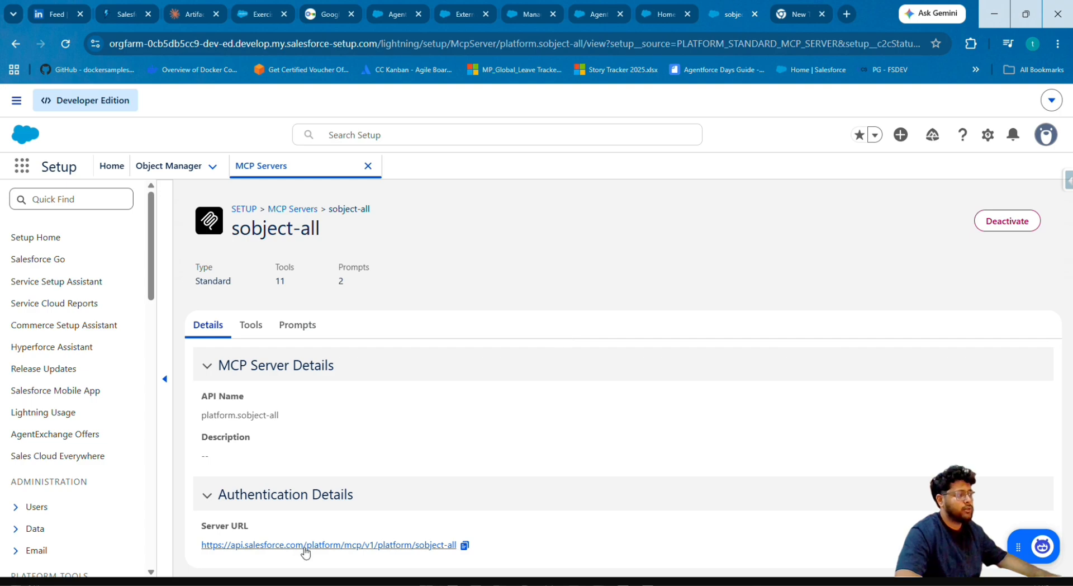
Open the sobject-all server URL in the browser, examine the response and return to the server's details
left_click(388, 546)
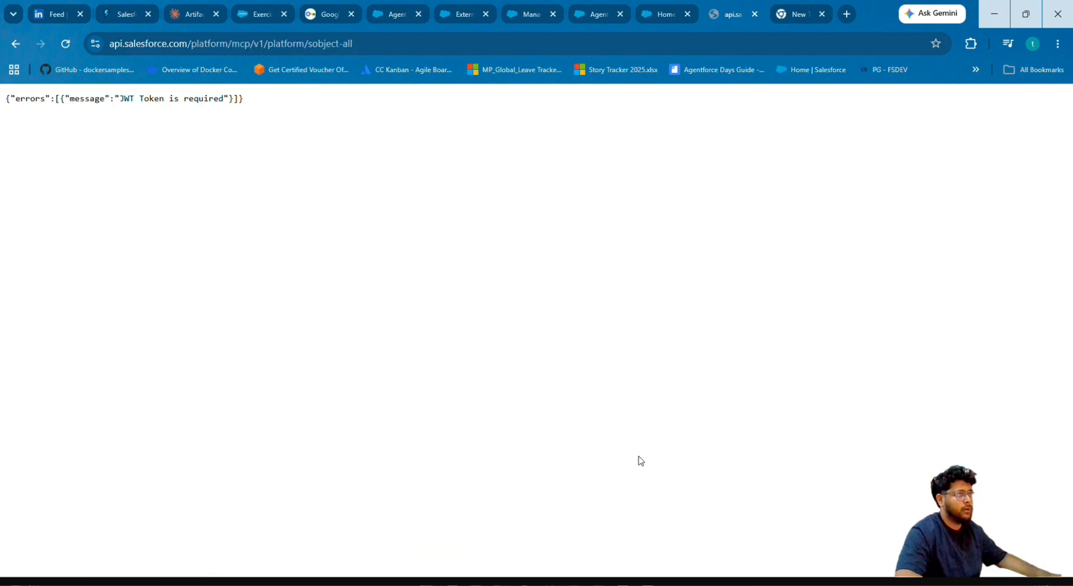
left_click(15, 44)
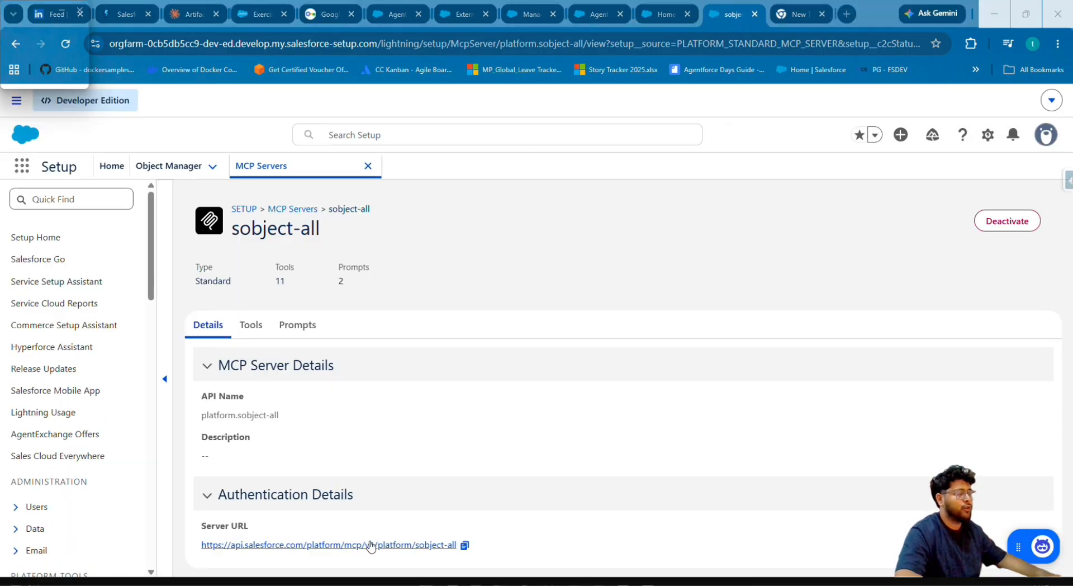
left_click(370, 546)
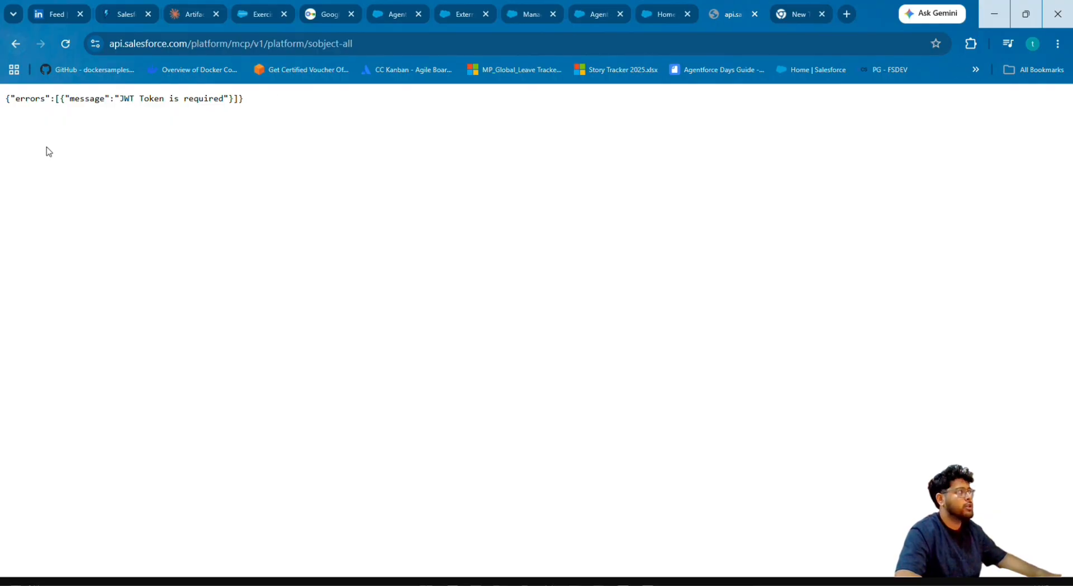
left_click_drag(5, 102, 270, 87)
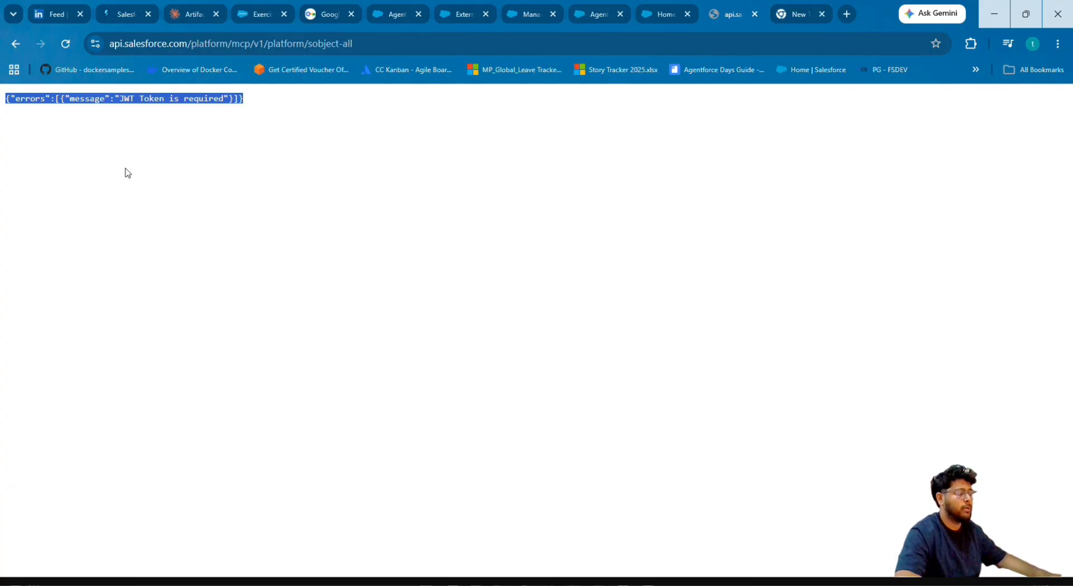
left_click(15, 43)
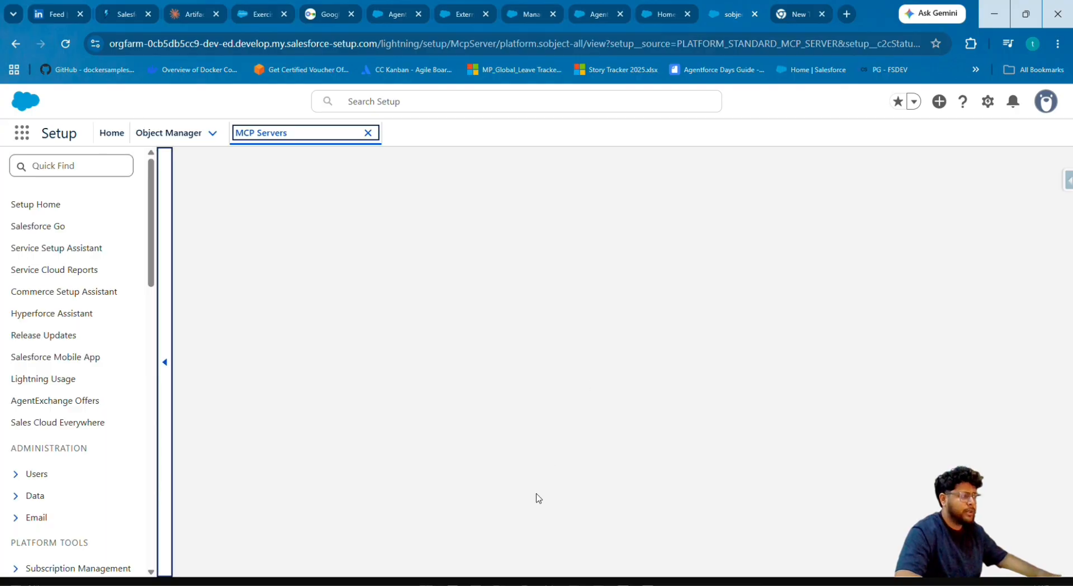
Copy the sobject-all server URL into Gemini Spark as the custom app link and expand the advanced settings of its setup
left_click(464, 545)
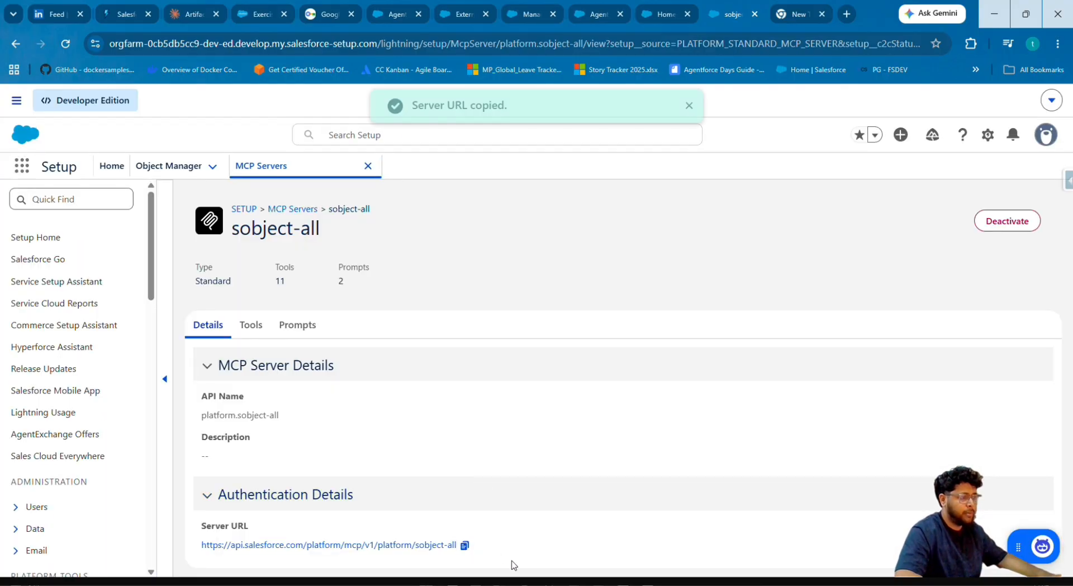
left_click(510, 581)
left_click(361, 342)
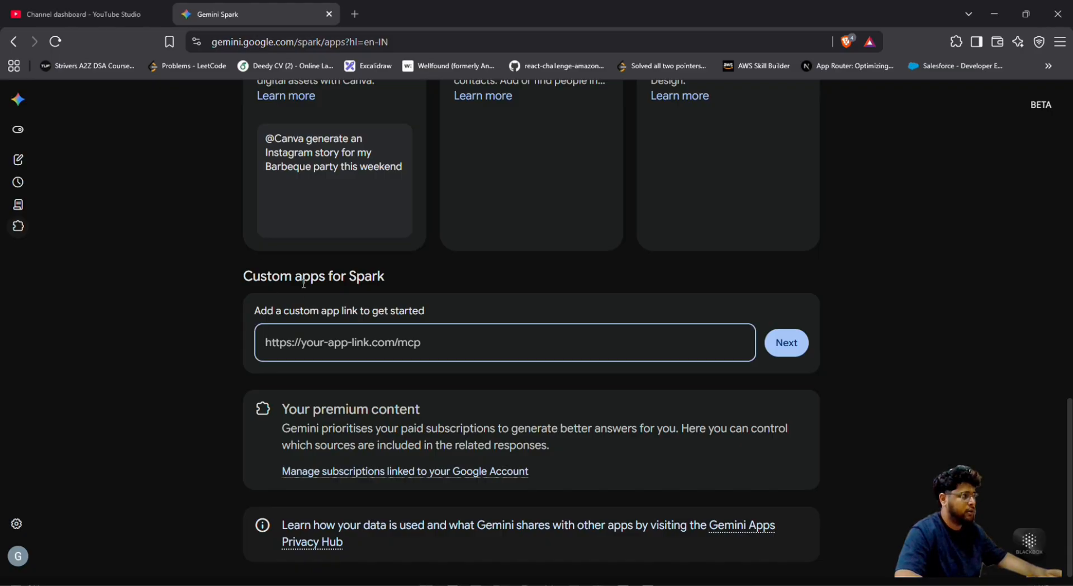
key("ctrl+v")
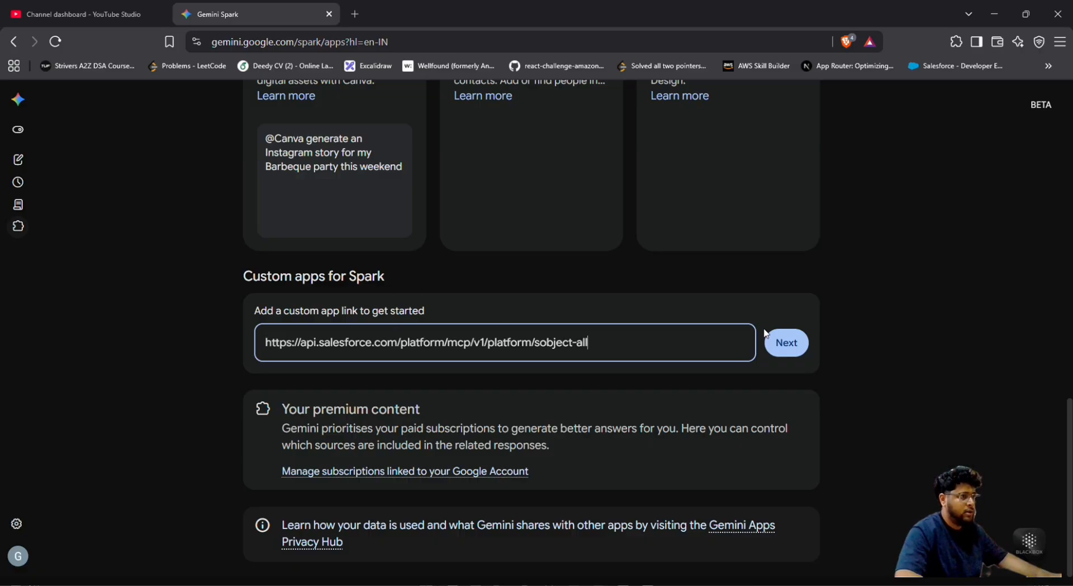
left_click(769, 334)
left_click(489, 319)
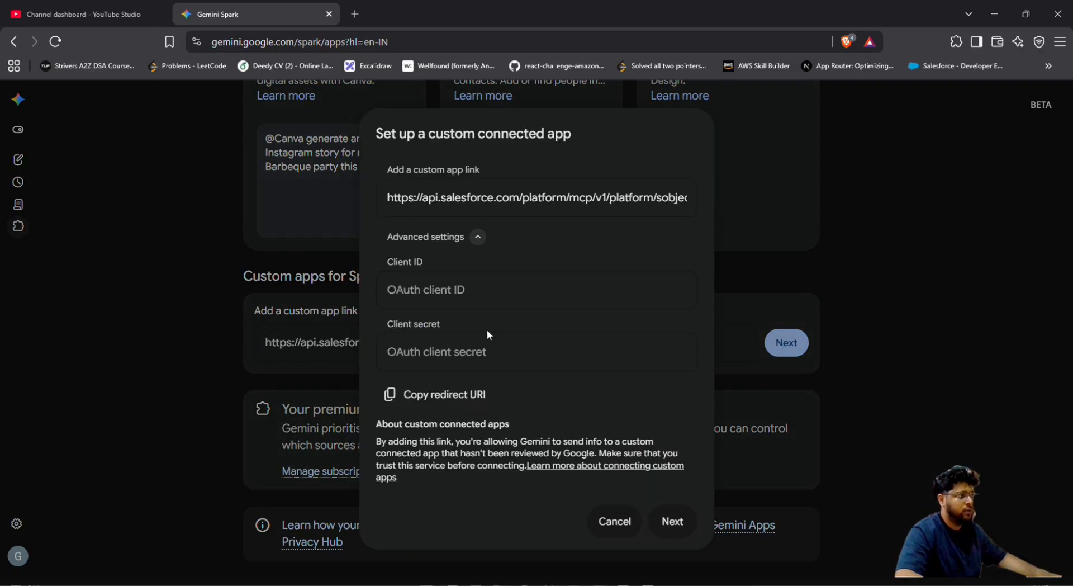
Copy the Gemini MCP Requester consumer key from Salesforce and paste it as the custom app's OAuth client ID
mouse_move(573, 581)
left_click(513, 534)
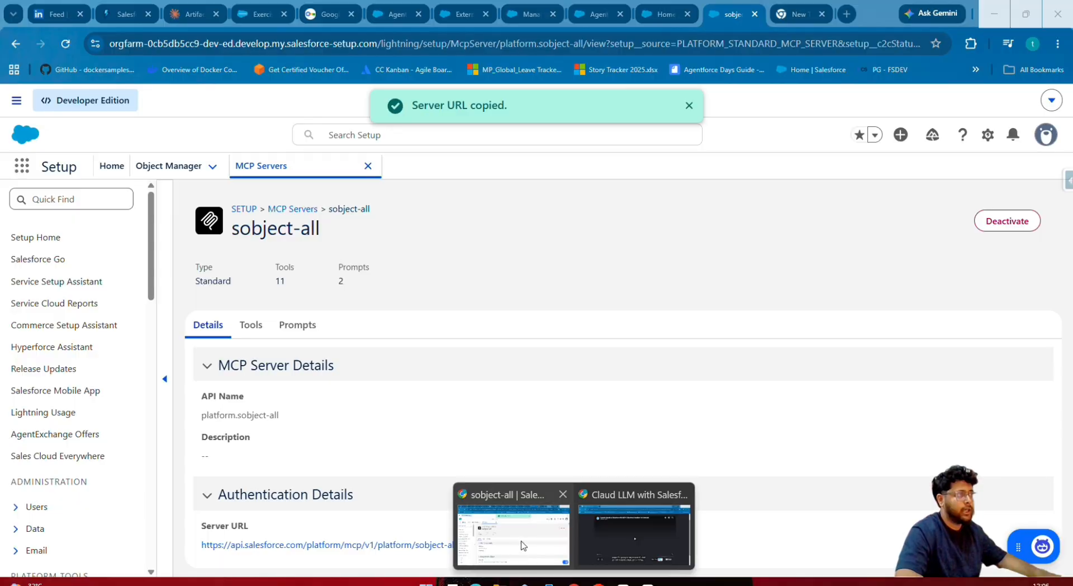
left_click(451, 17)
scroll(324, 386, "up", 10)
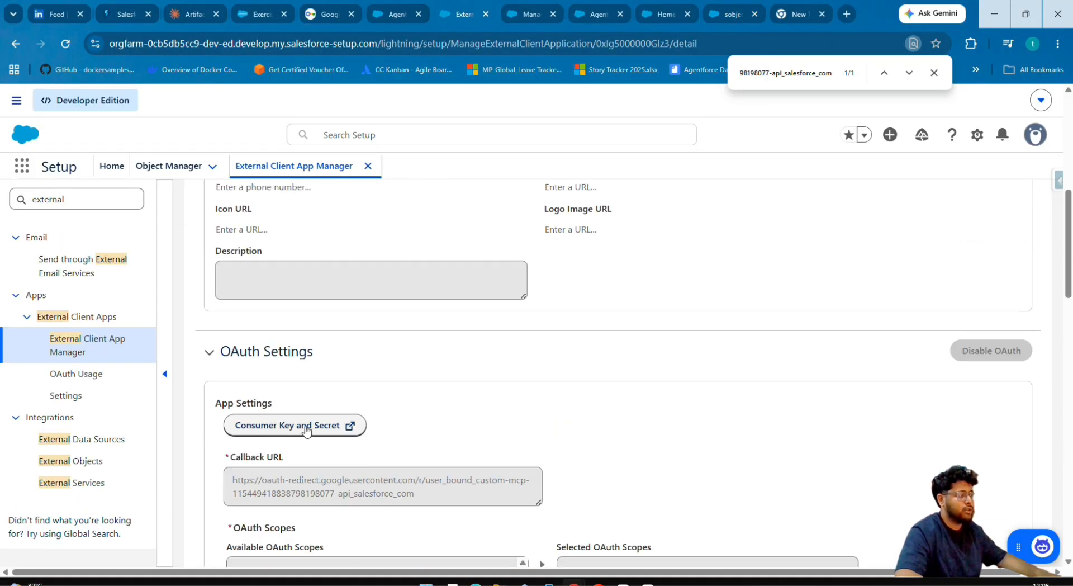
left_click(528, 12)
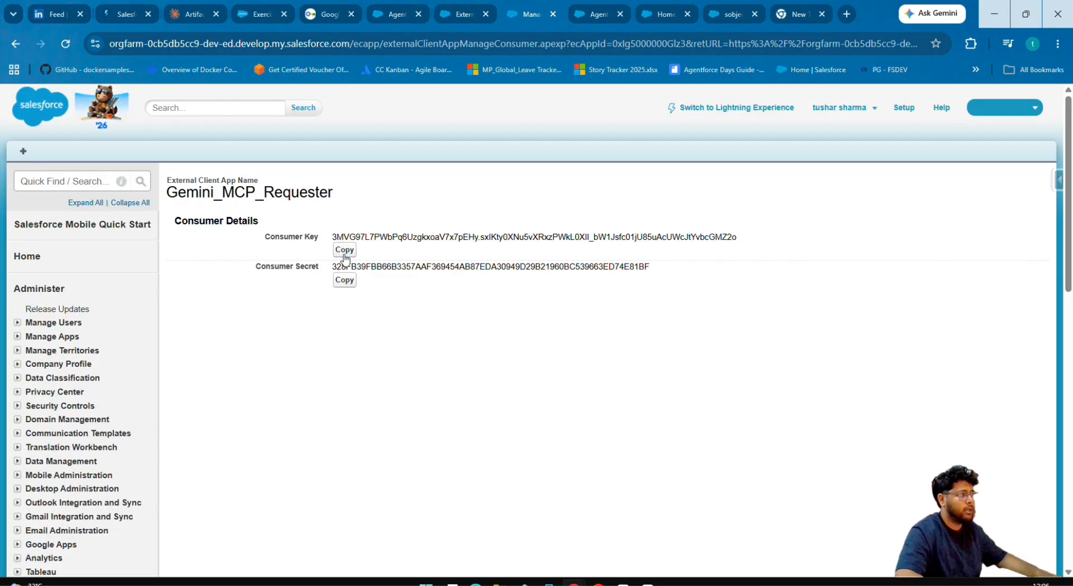
key("alt+Tab")
left_click(445, 290)
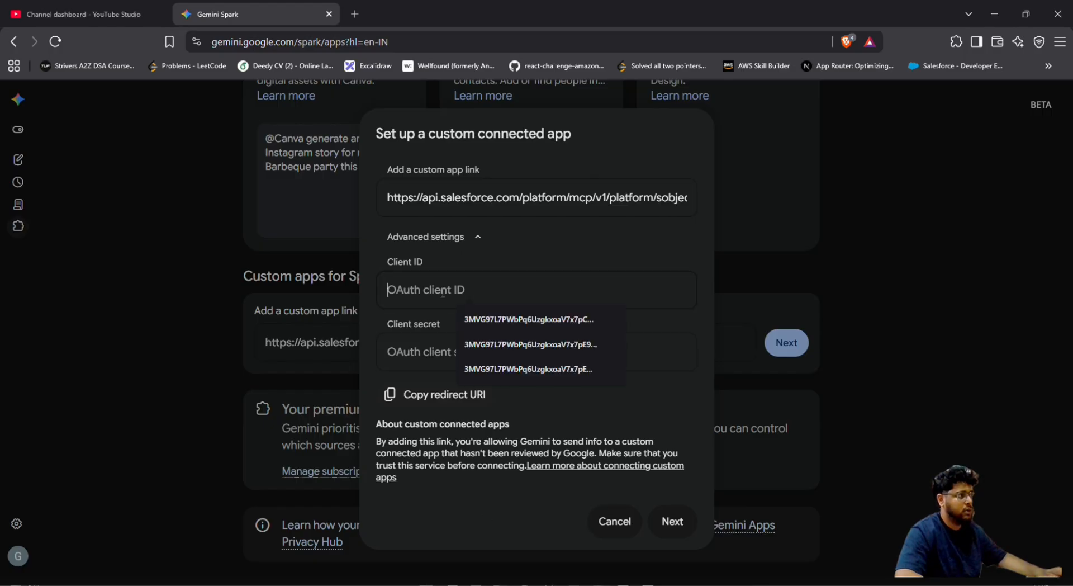
key("ctrl+v")
Copy the consumer secret from Salesforce and paste it as the custom app's OAuth client secret in Gemini Spark
key("alt+Tab")
left_click(344, 279)
key("alt+Tab")
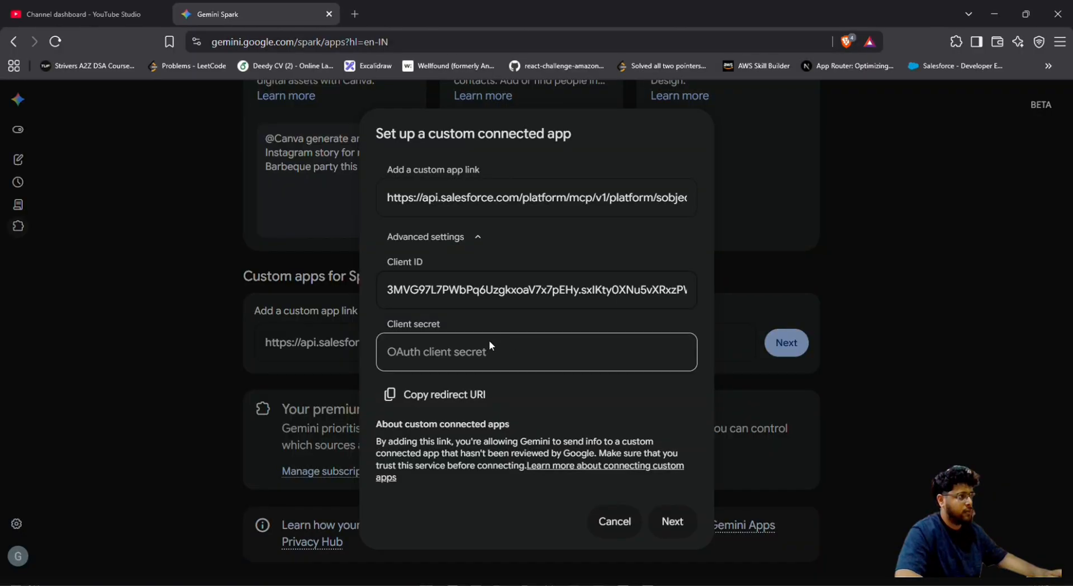
left_click(488, 341)
key("ctrl+v")
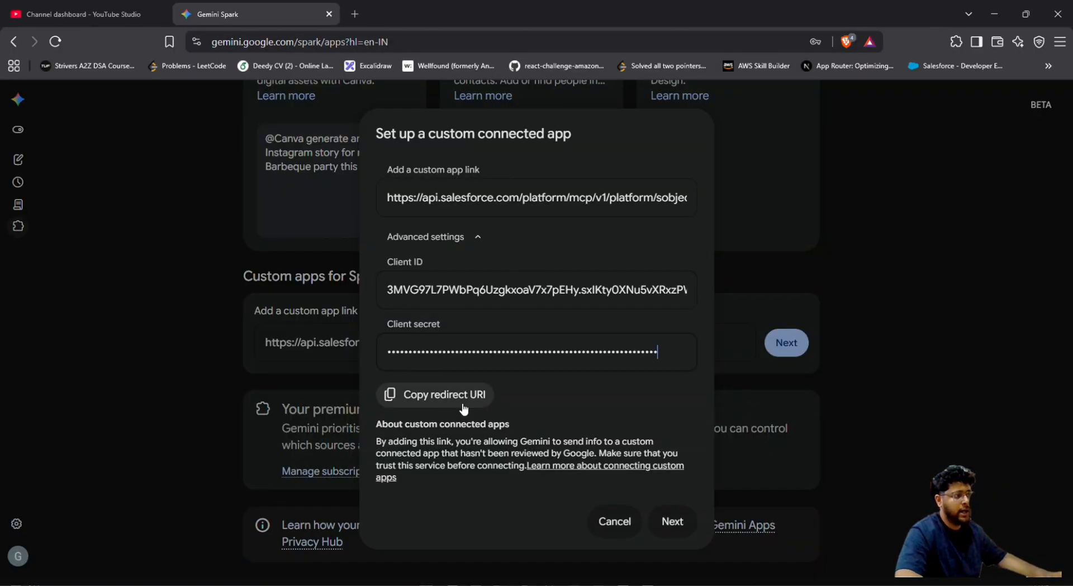
Check the callback URL and selected OAuth scopes in the Gemini MCP Requester app's OAuth settings
mouse_move(575, 584)
left_click(525, 545)
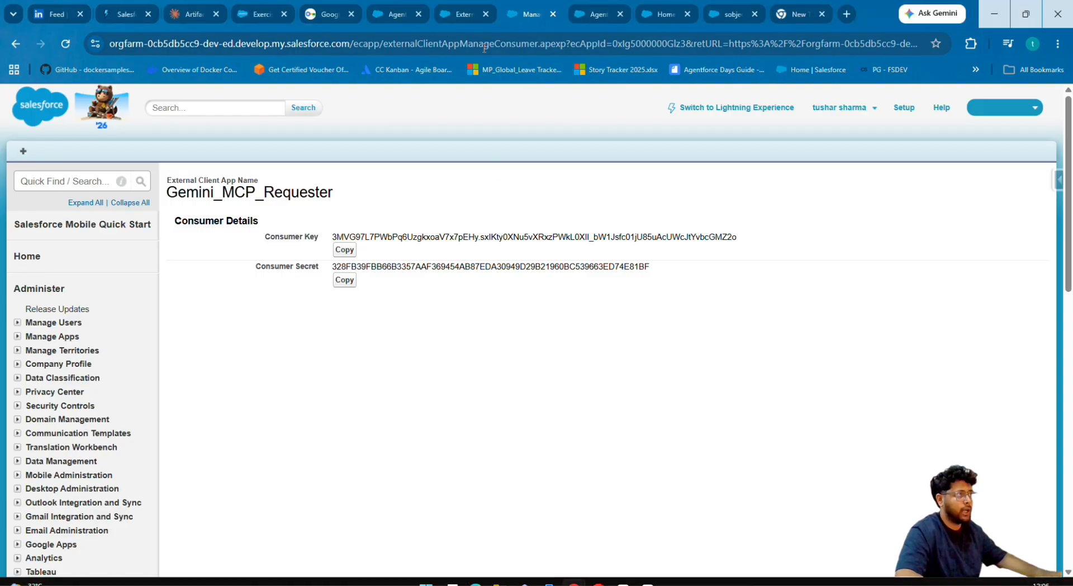
left_click(440, 23)
scroll(318, 425, "down", 1)
scroll(318, 425, "down", 1)
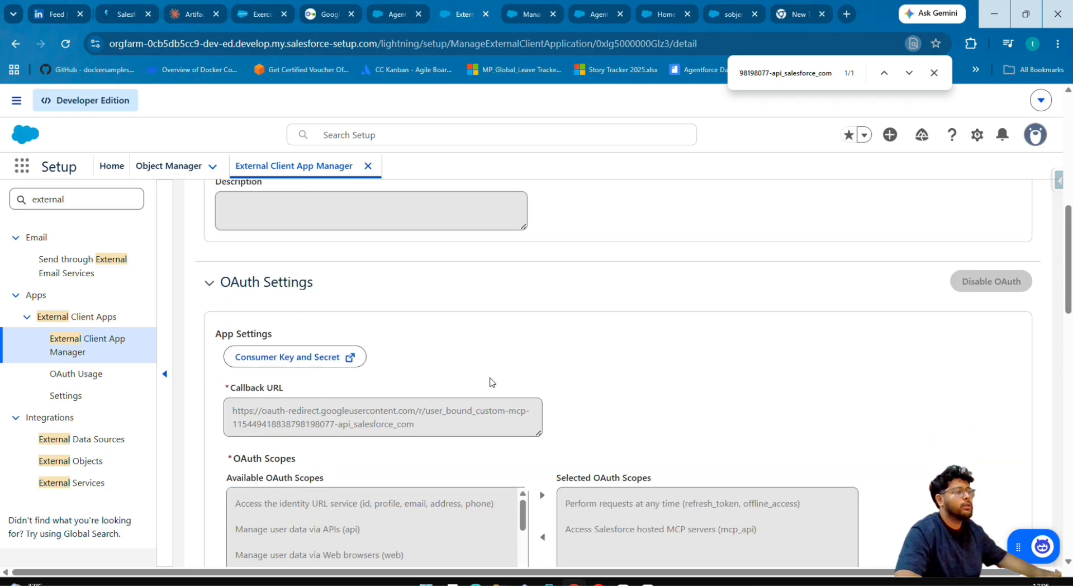
Return to Gemini Spark, proceed with the custom app, accept the security and privacy risks and connect the MCP server
key("alt+Tab")
left_click(677, 530)
scroll(559, 436, "down", 5)
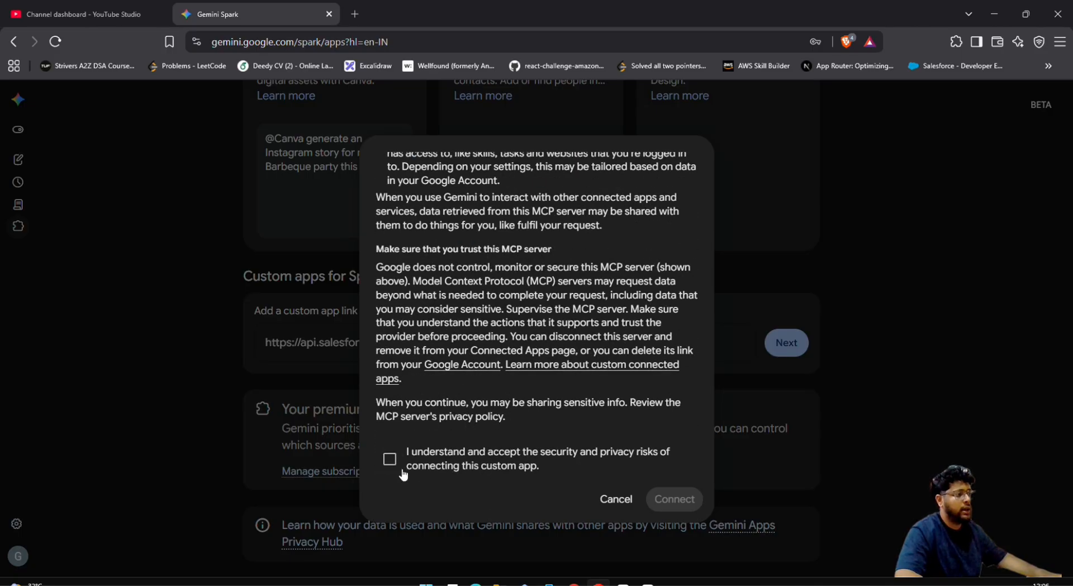
left_click(390, 456)
left_click(675, 503)
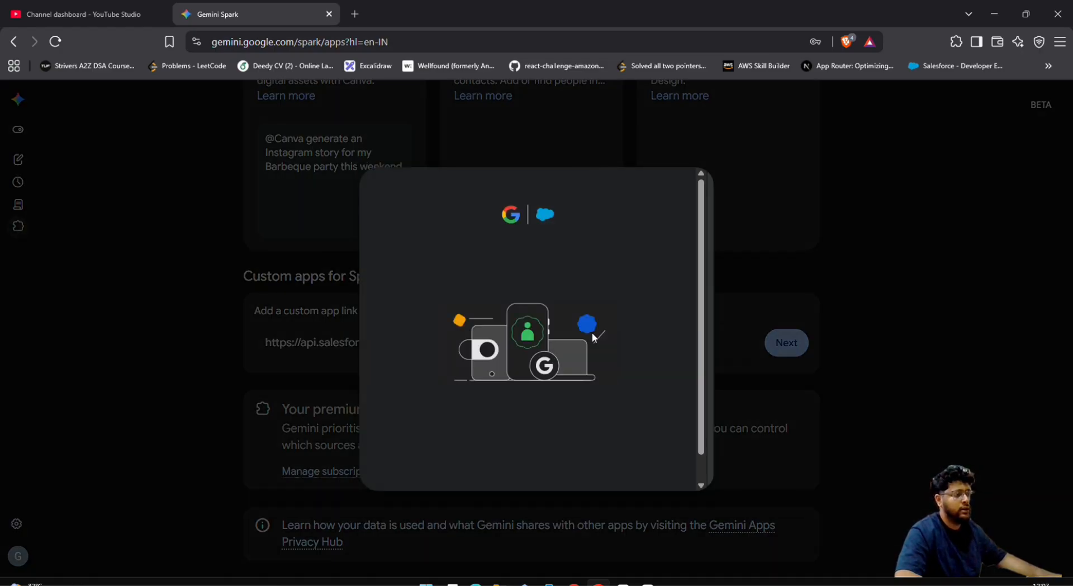
Continue linking the Google Account to [Custom] Salesforce, retrying if needed, and agree to the data-sharing terms
scroll(587, 342, "down", 1)
left_click(634, 442)
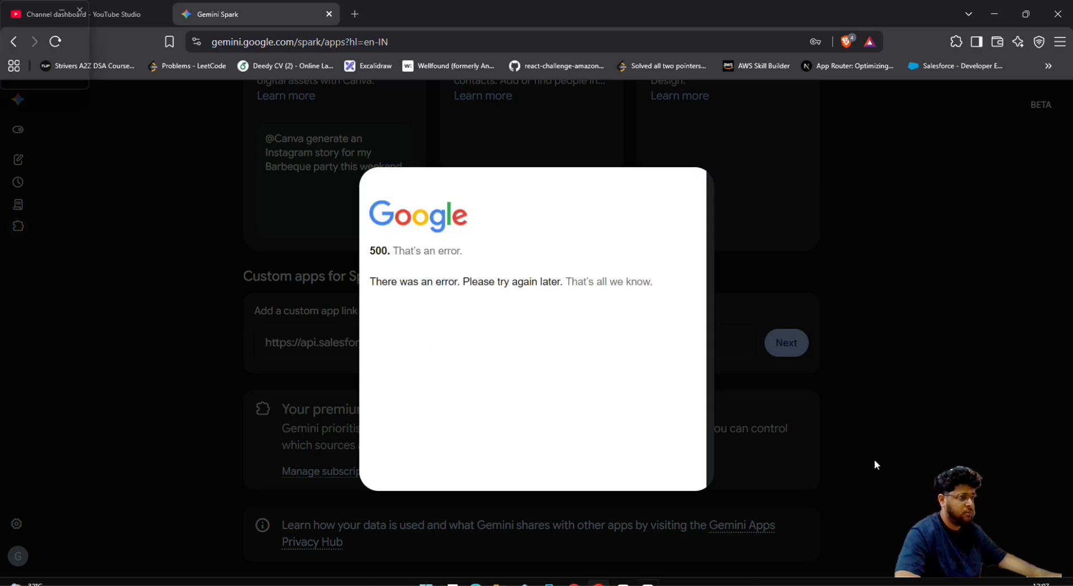
left_click(641, 459)
scroll(530, 373, "down", 5)
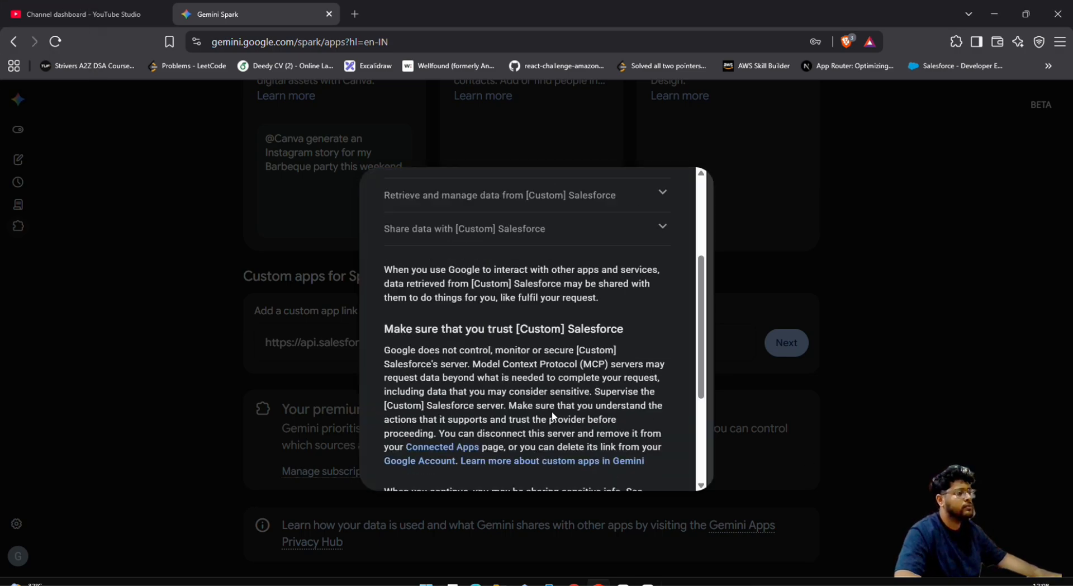
left_click(609, 423)
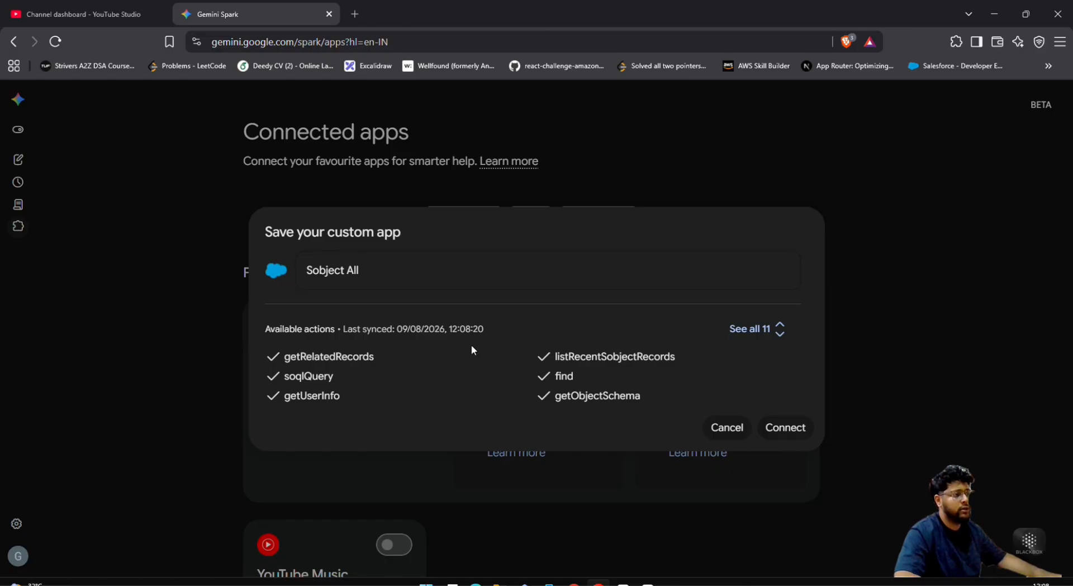
Save and connect the custom app as Sobject All, and check it among the custom apps for Spark
left_click(784, 427)
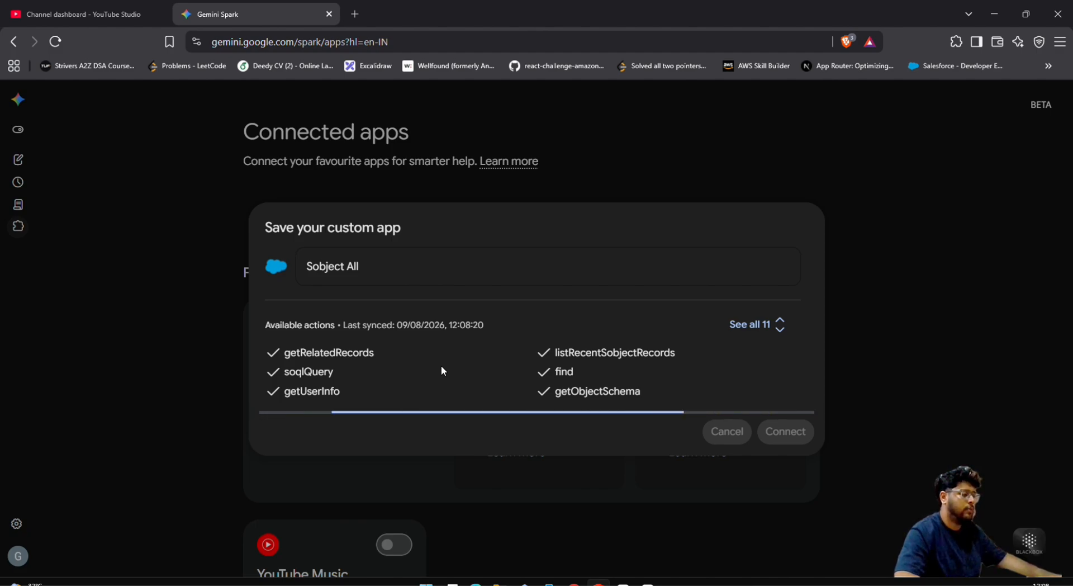
scroll(400, 378, "down", 15)
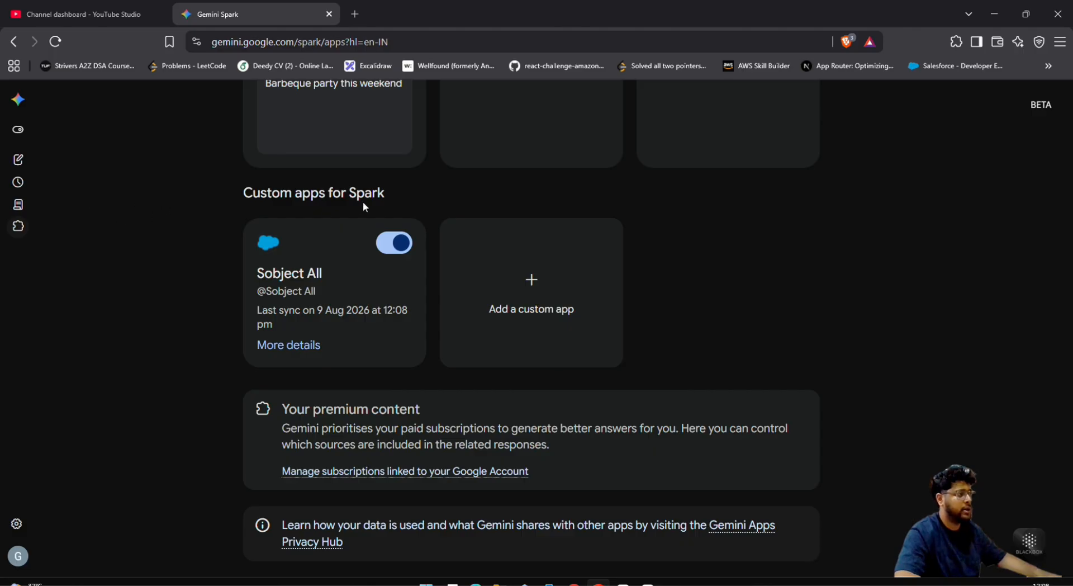
left_click(26, 161)
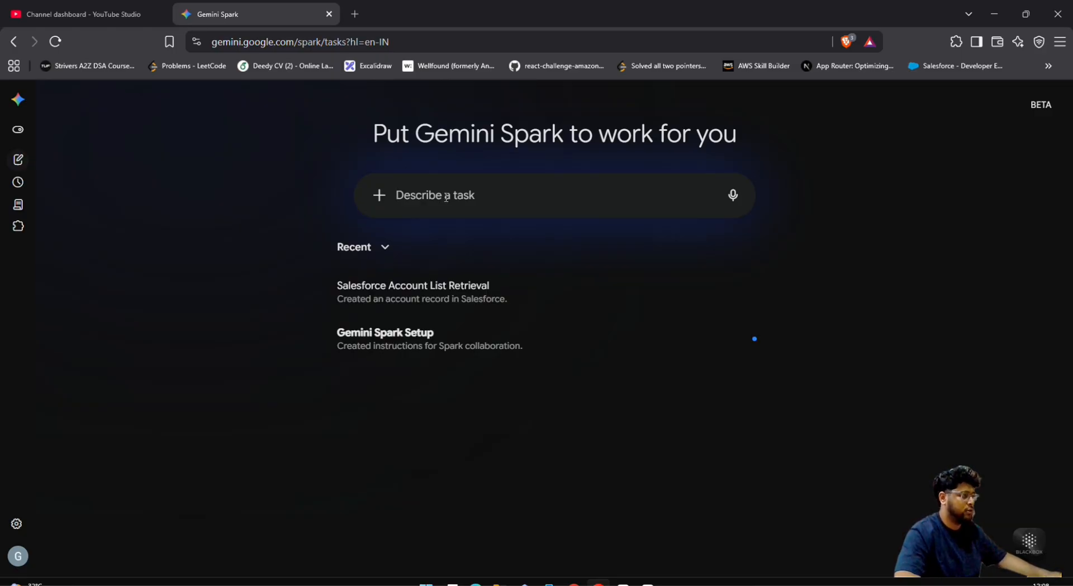
type("@")
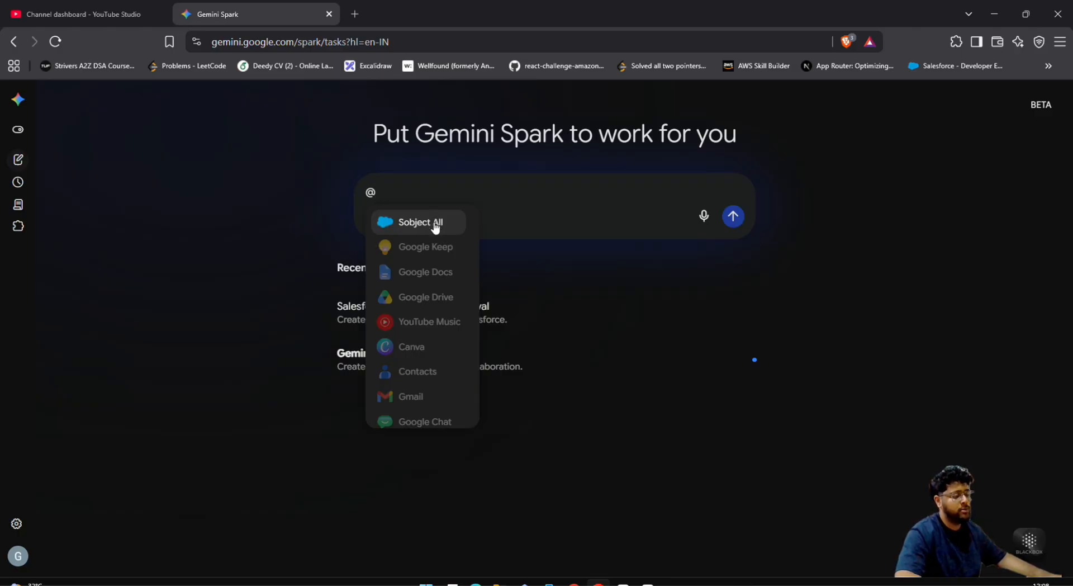
left_click(435, 224)
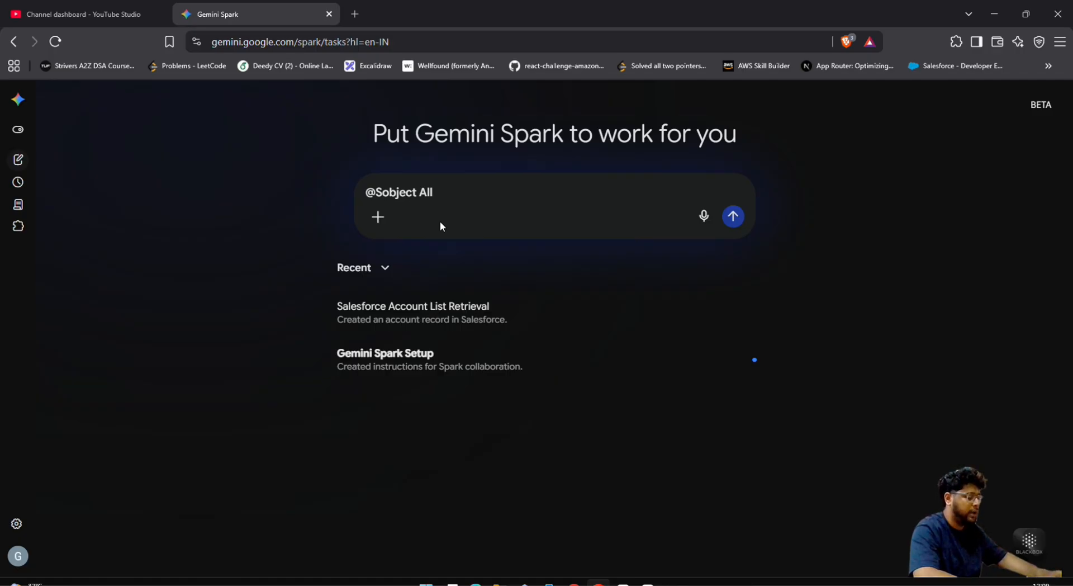
type("List t")
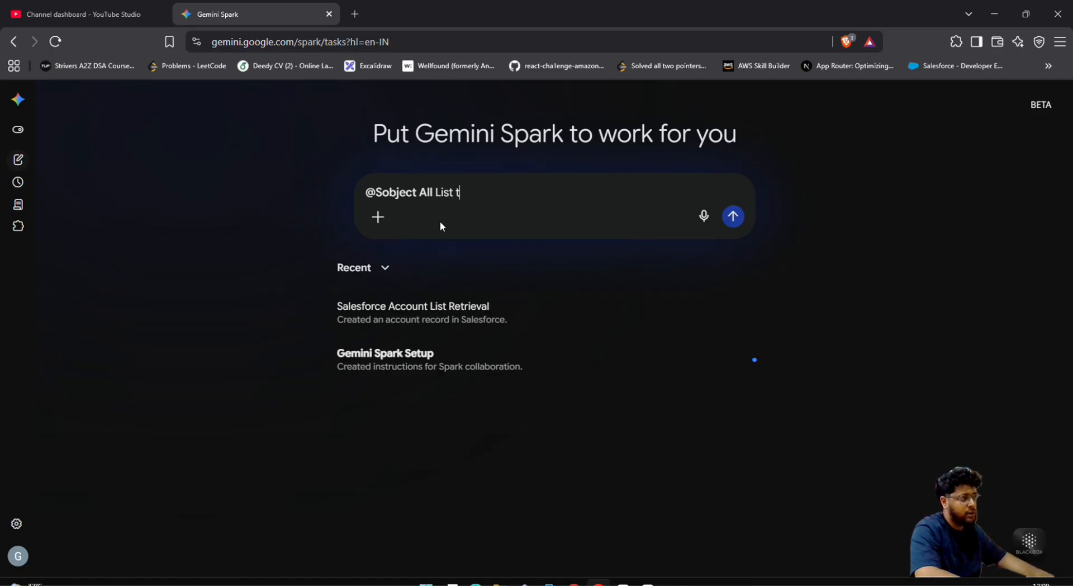
type("he account av")
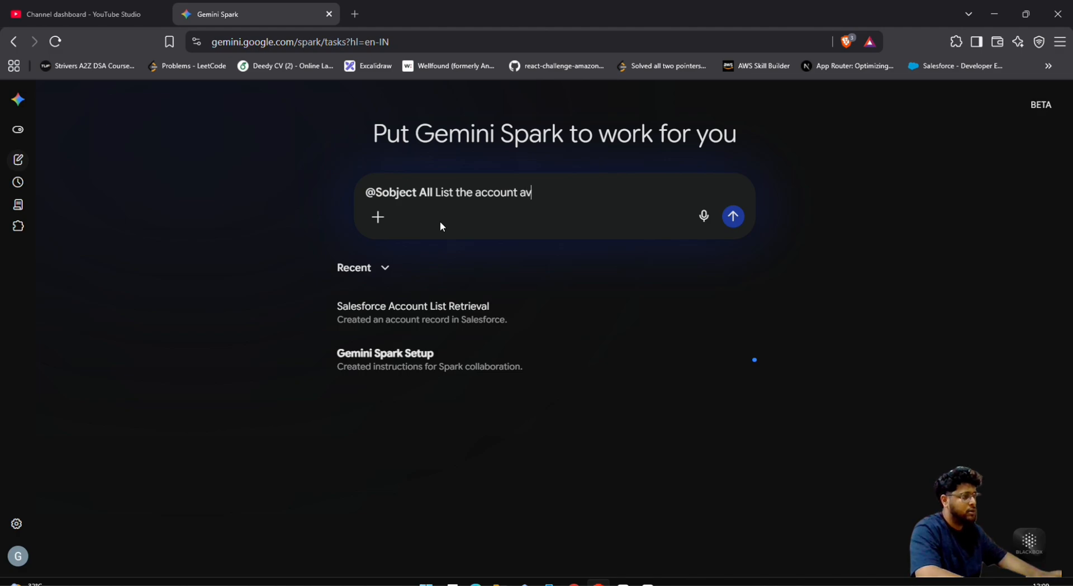
type("ailable i")
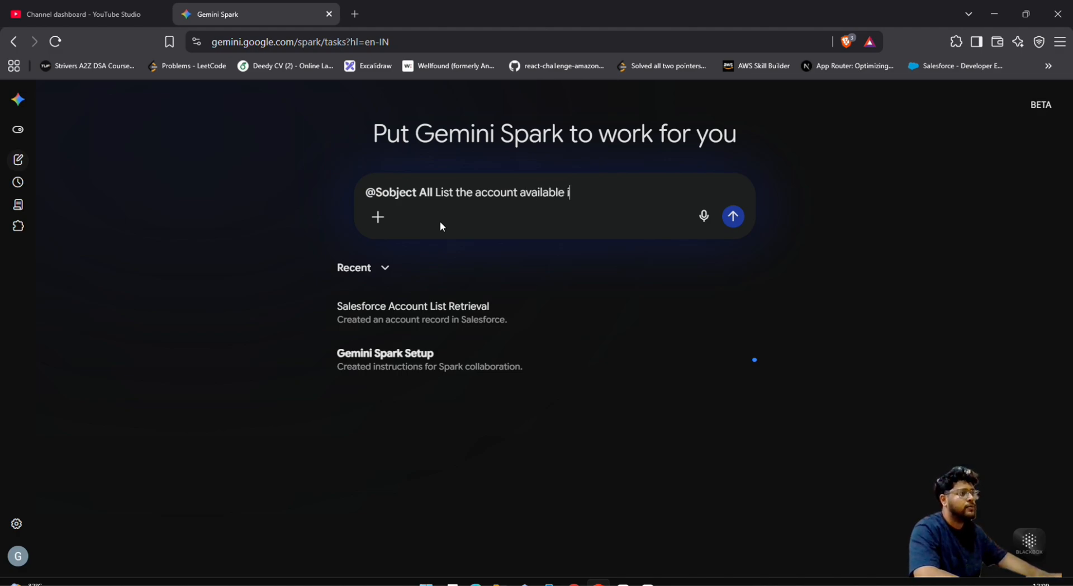
key("BackSpace")
key("Return")
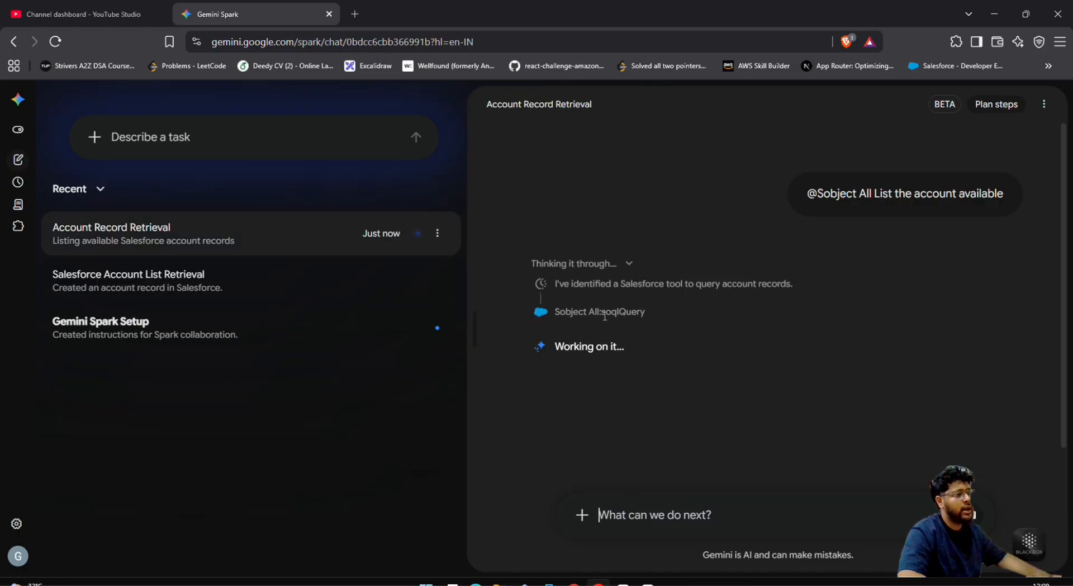
Examine the Sobject All tool call and the returned Salesforce account list, including the type, industry, phone and account ID columns
left_click_drag(605, 316, 654, 317)
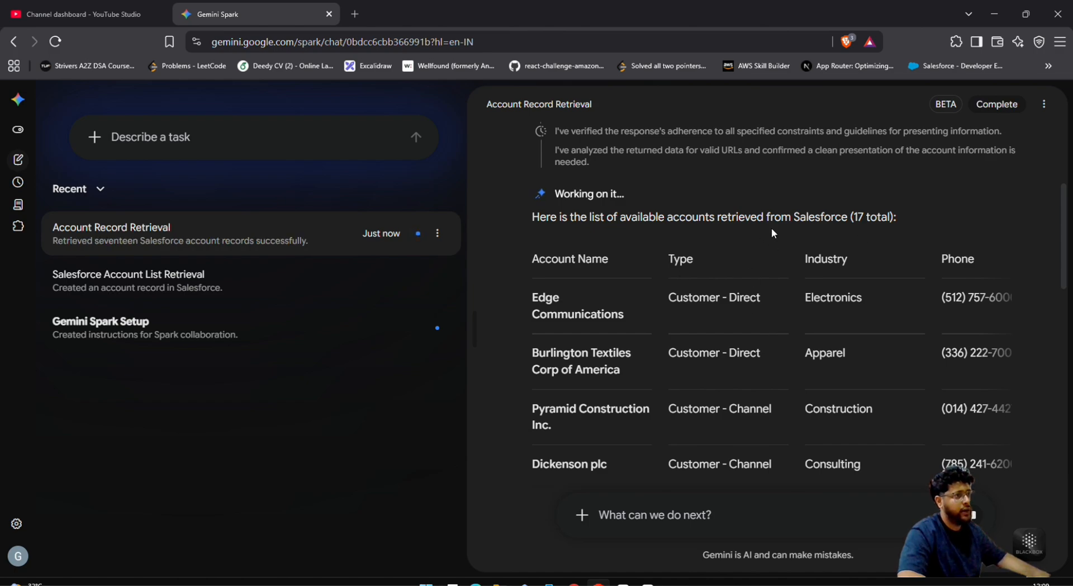
scroll(682, 311, "down", 3)
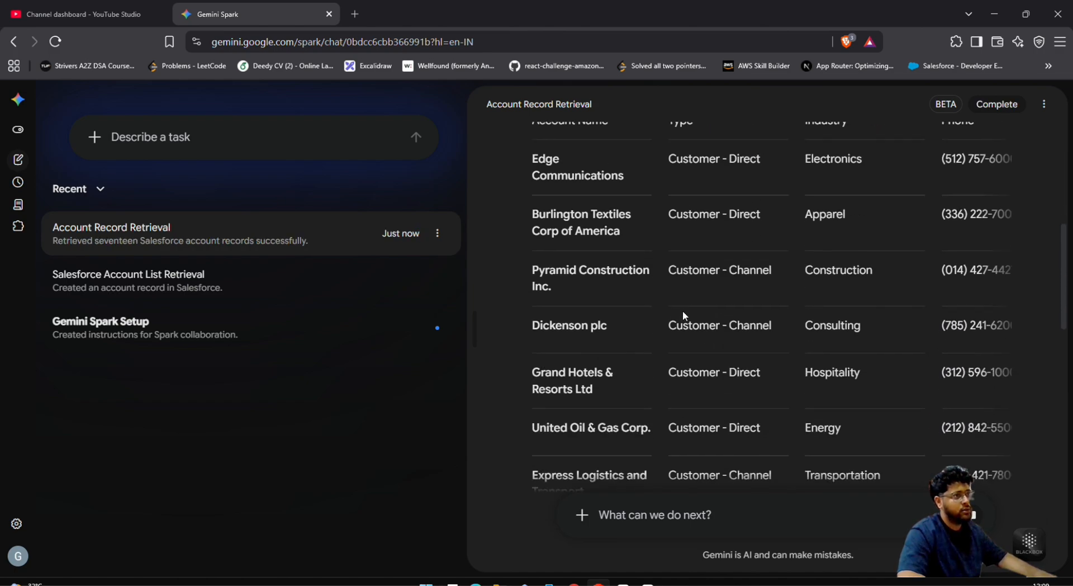
scroll(683, 313, "up", 2)
scroll(646, 375, "down", 9)
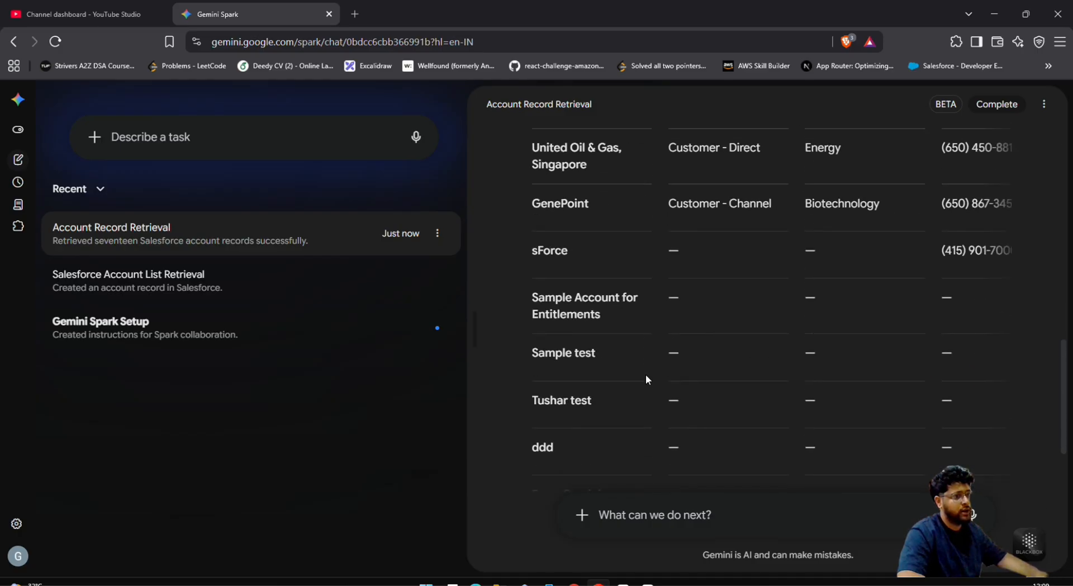
scroll(645, 379, "down", 2)
scroll(645, 378, "up", 7)
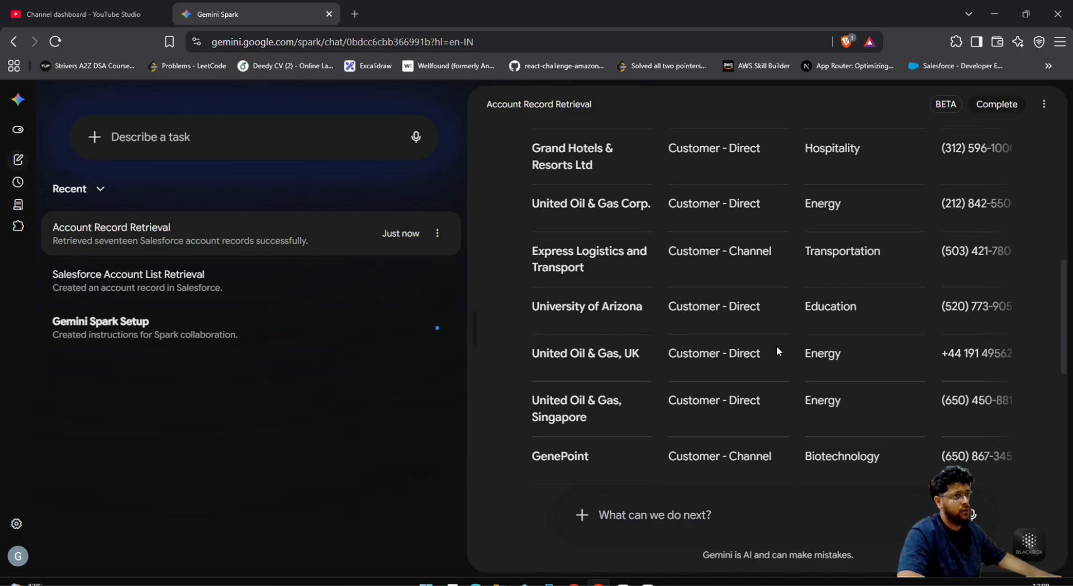
scroll(776, 348, "up", 5)
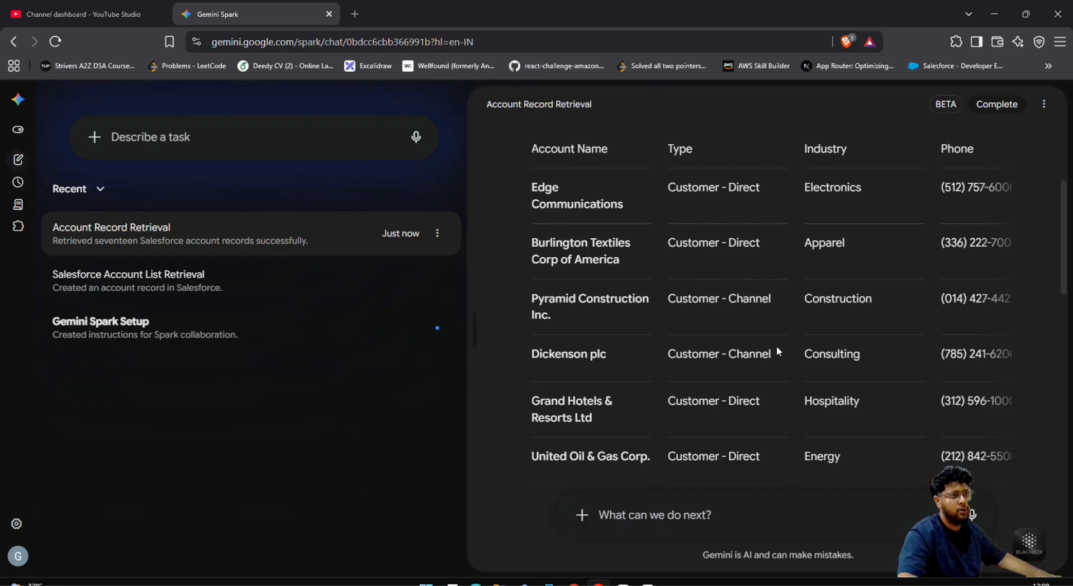
scroll(777, 345, "right", 3)
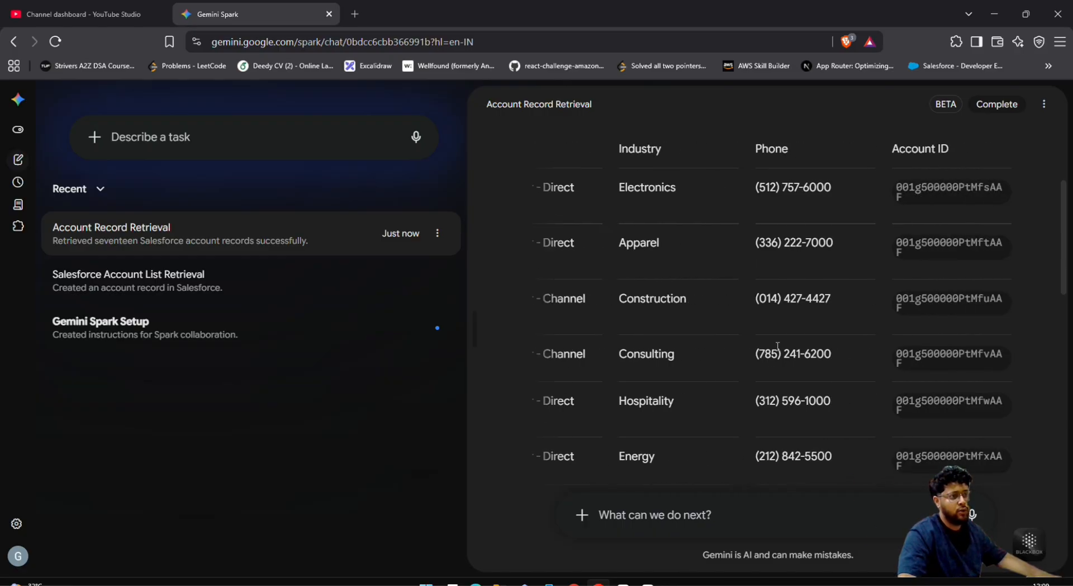
scroll(777, 346, "left", 3)
scroll(778, 345, "down", 8)
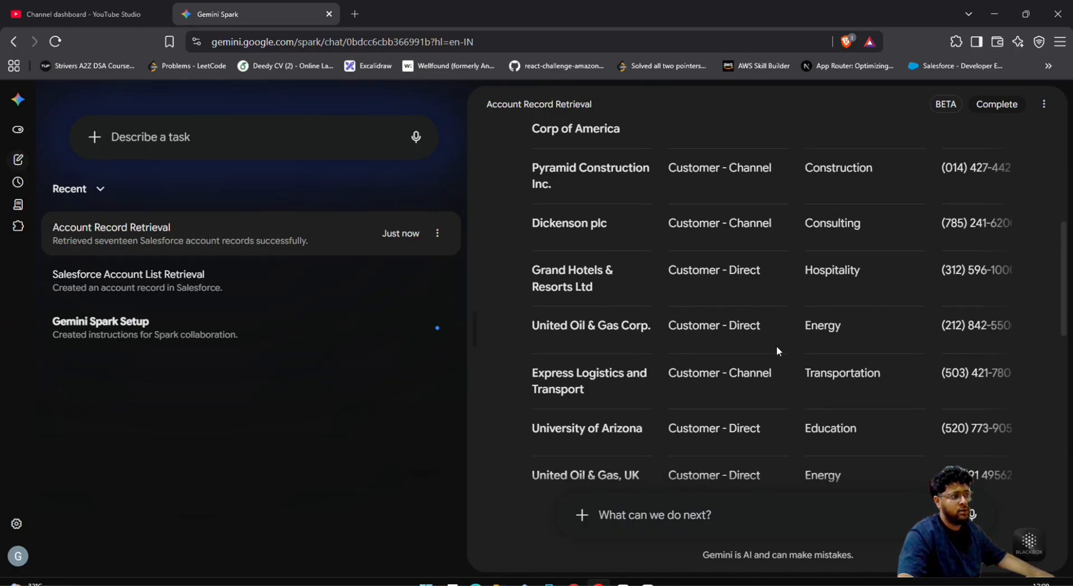
scroll(776, 351, "down", 3)
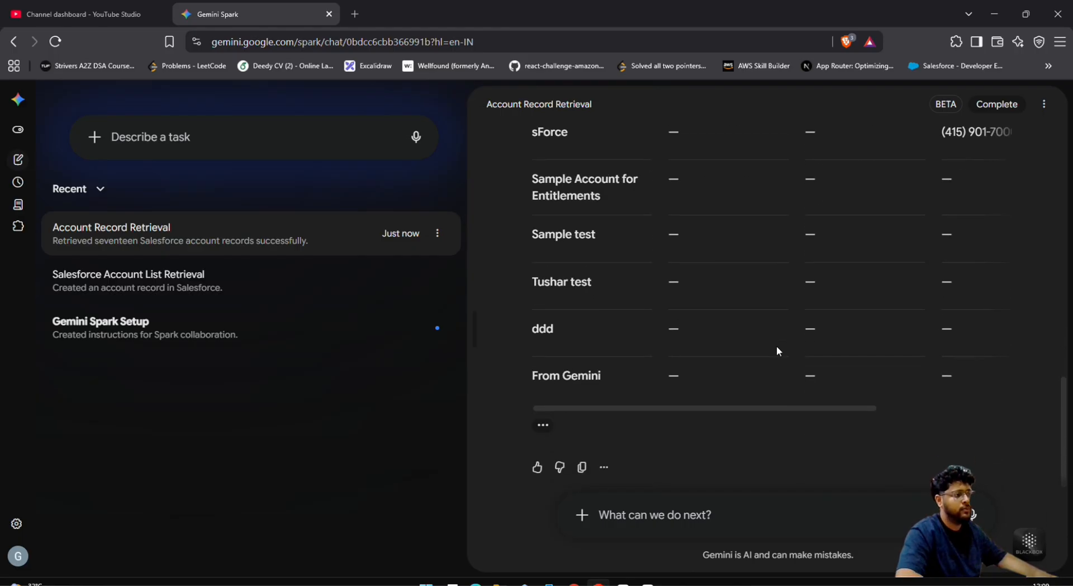
Switch to Salesforce Setup in Chrome and review the tools offered by the sobject-all MCP server
mouse_move(598, 583)
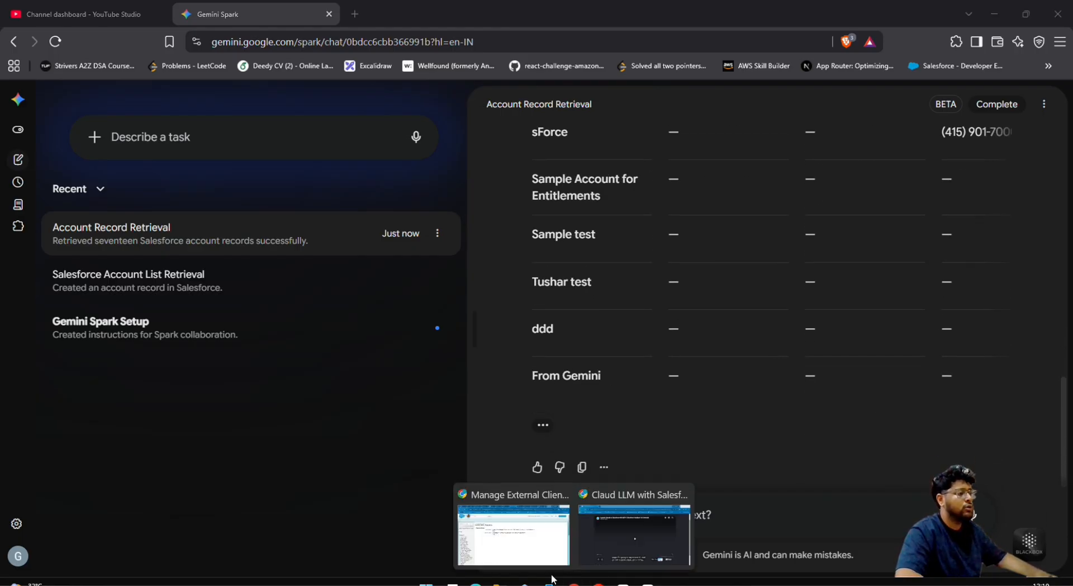
left_click(514, 538)
left_click(583, 9)
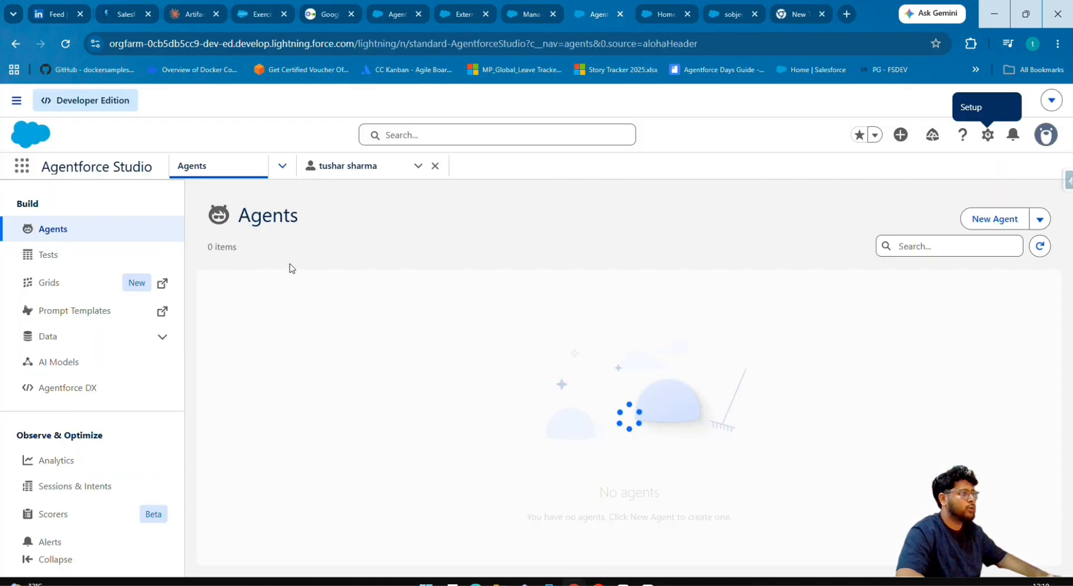
left_click(728, 14)
left_click(255, 335)
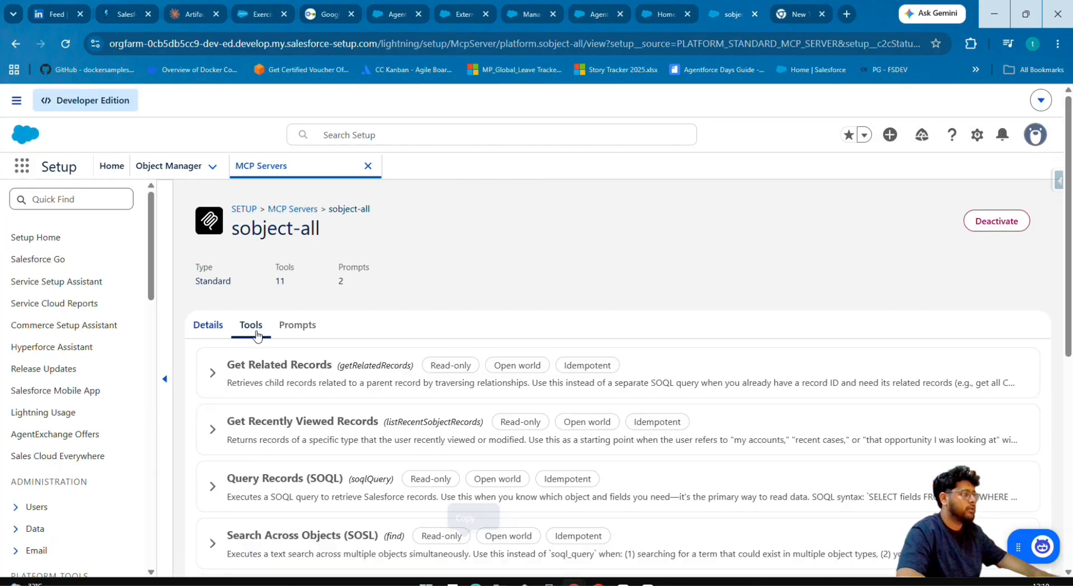
scroll(251, 438, "down", 7)
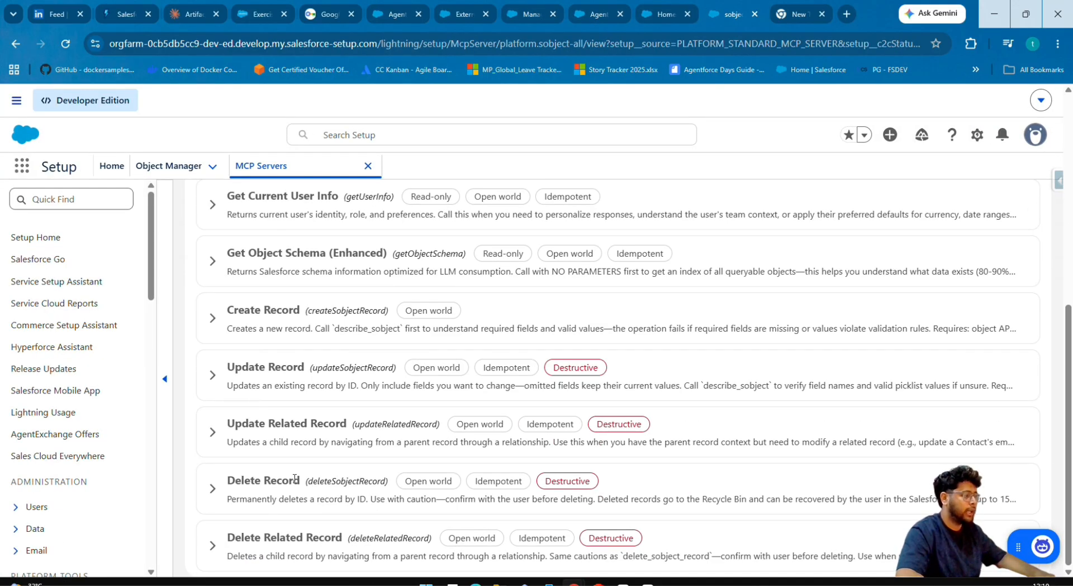
scroll(275, 470, "up", 4)
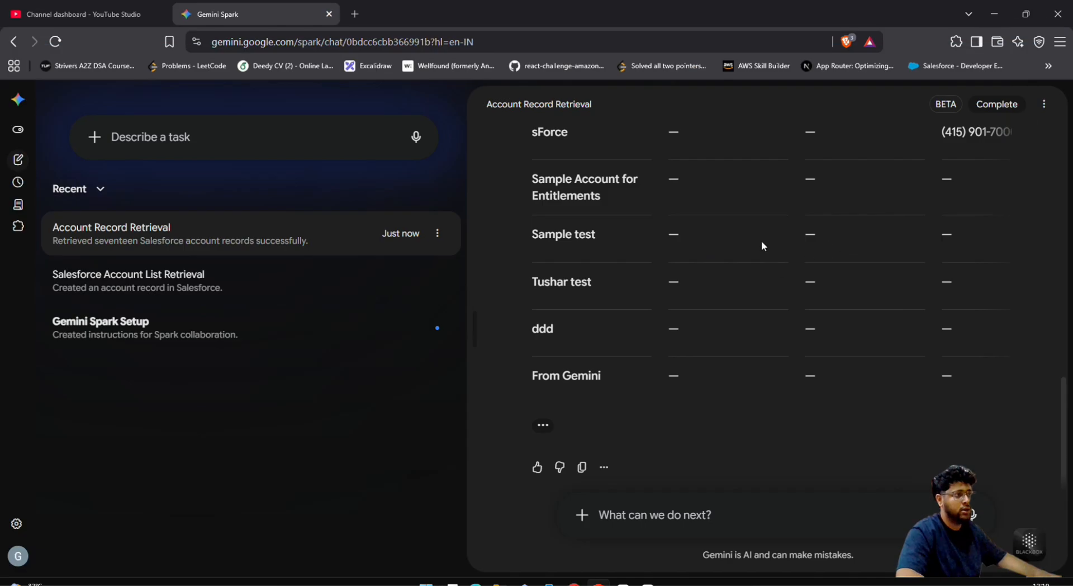
Return to the account retrieval chat in Gemini Spark and submit the follow-up "Can you create an account for us"
scroll(761, 240, "up", 5)
scroll(561, 300, "up", 5)
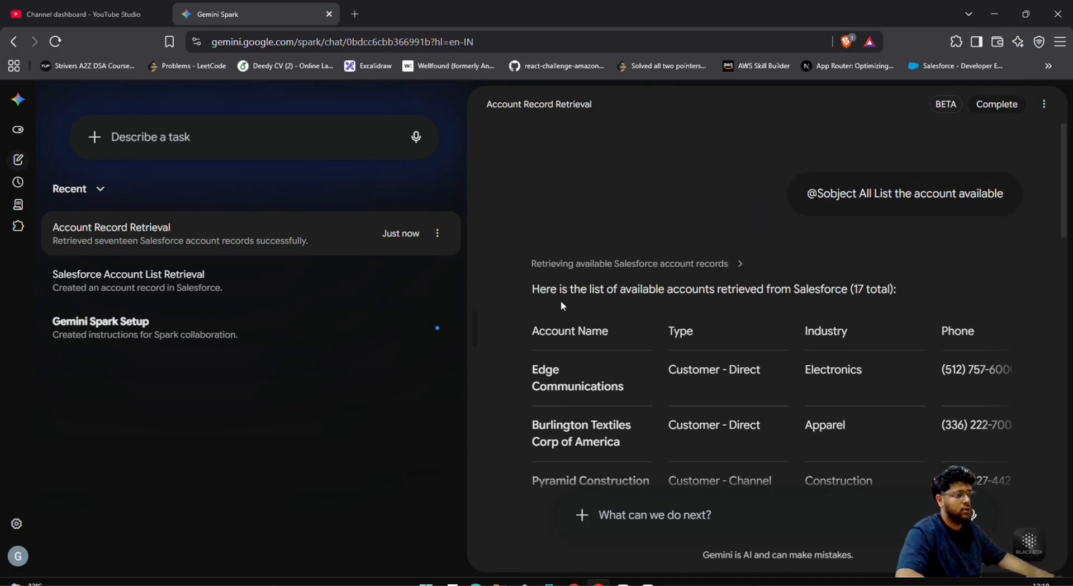
scroll(561, 300, "down", 15)
left_click(627, 505)
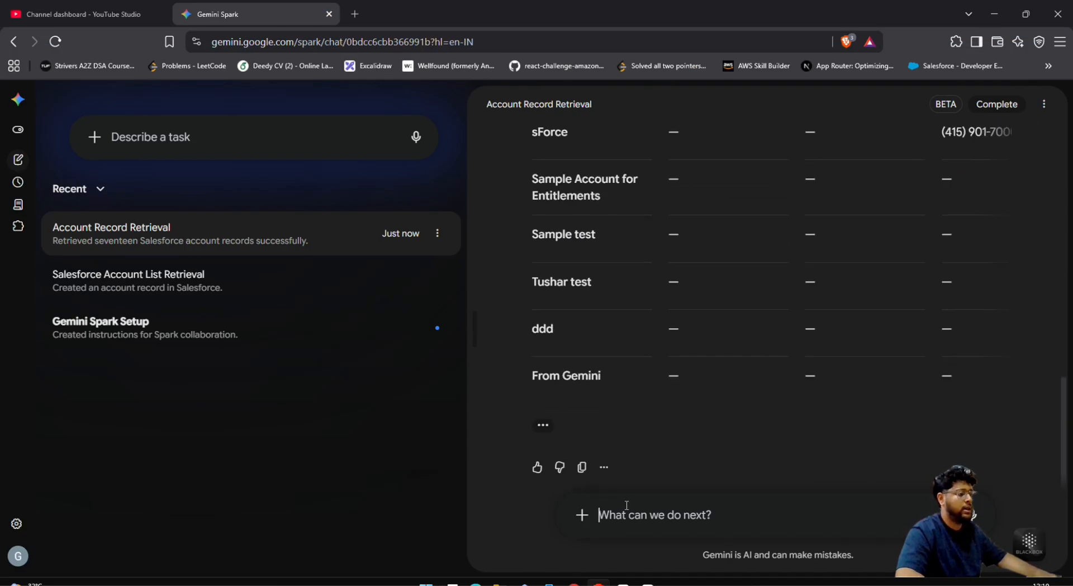
type("Ca")
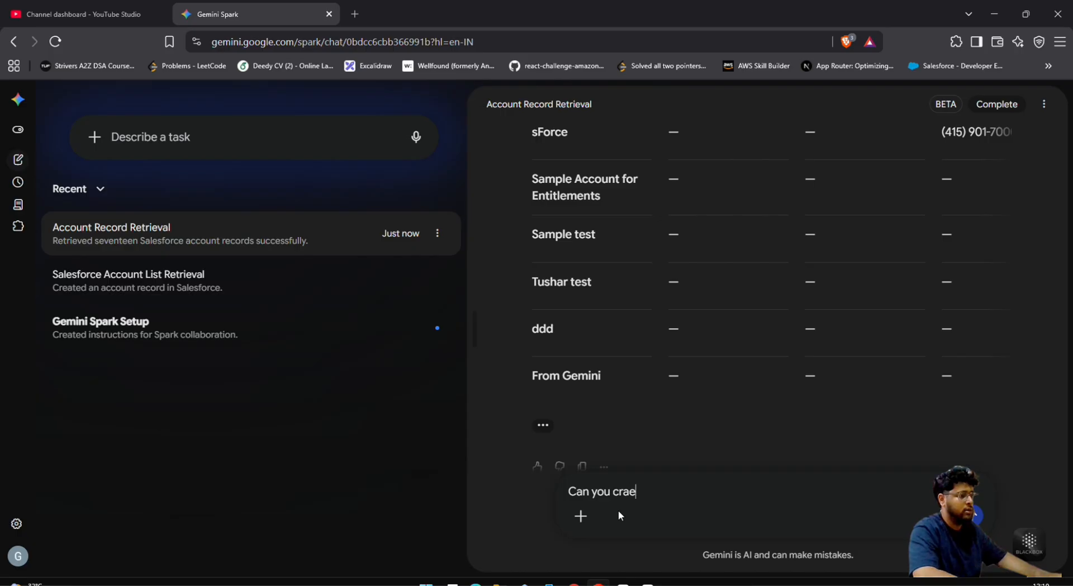
type("n you create an acco")
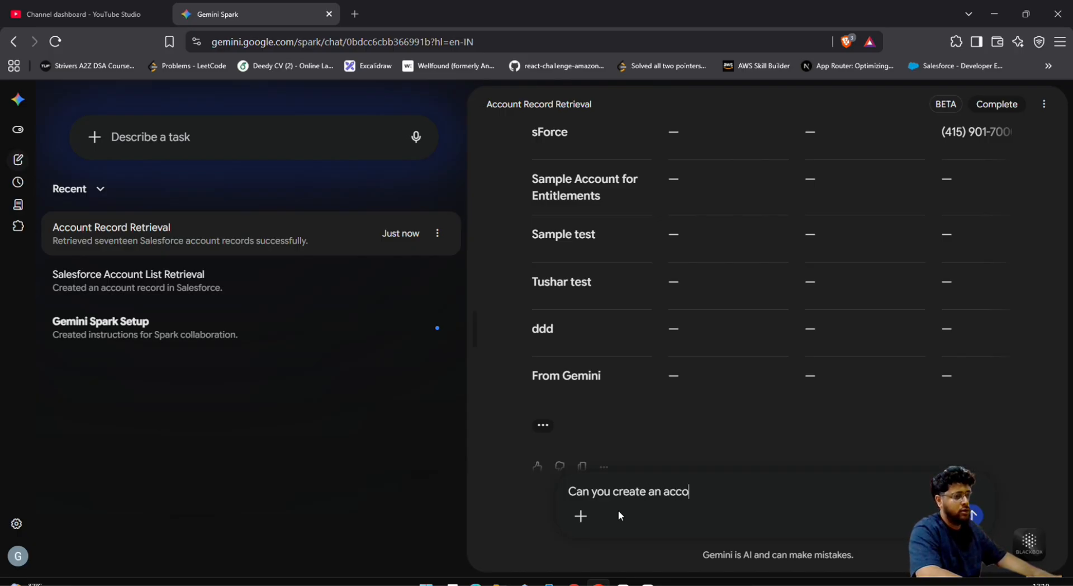
type("unt for us")
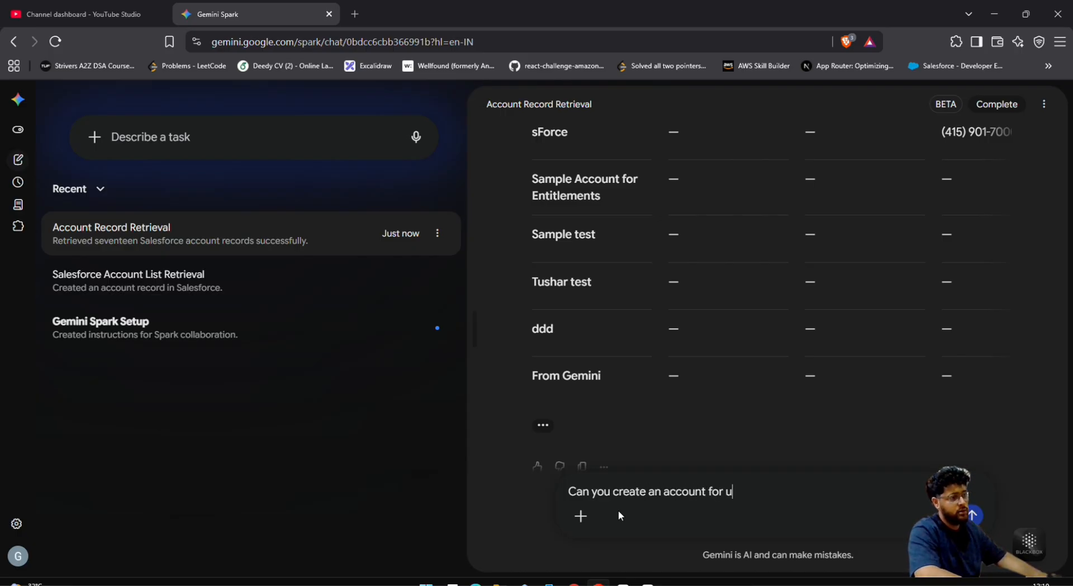
key("Return")
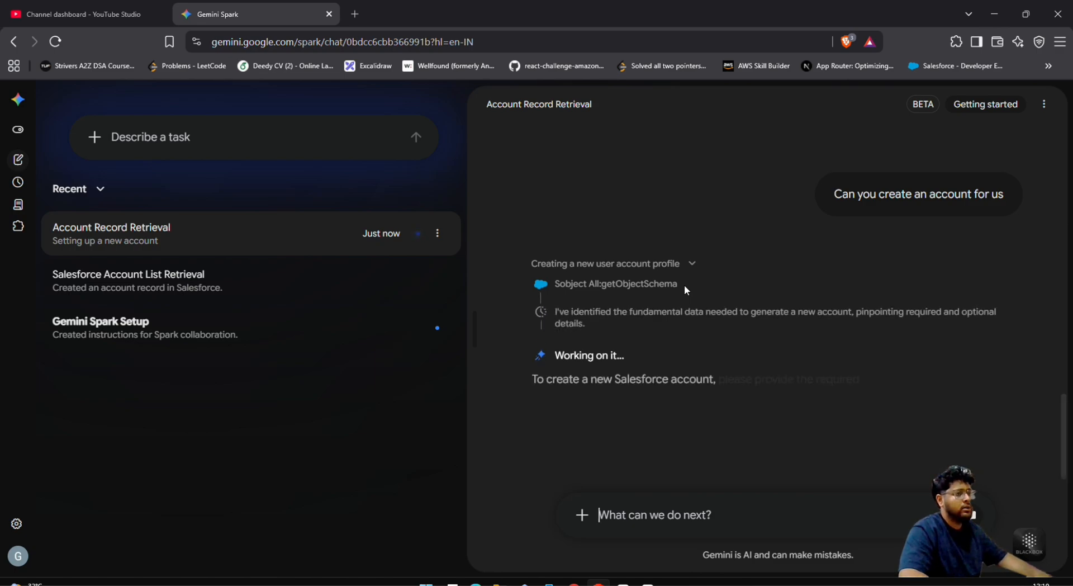
Review the required and optional account details that Gemini Spark requests for creating the Salesforce account
double_click(932, 194)
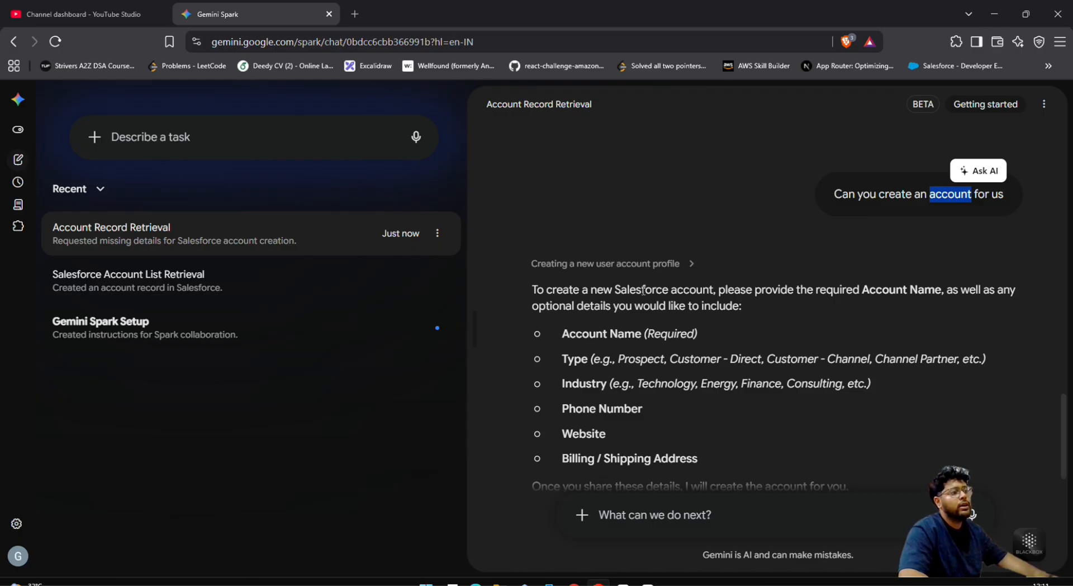
scroll(822, 313, "down", 1)
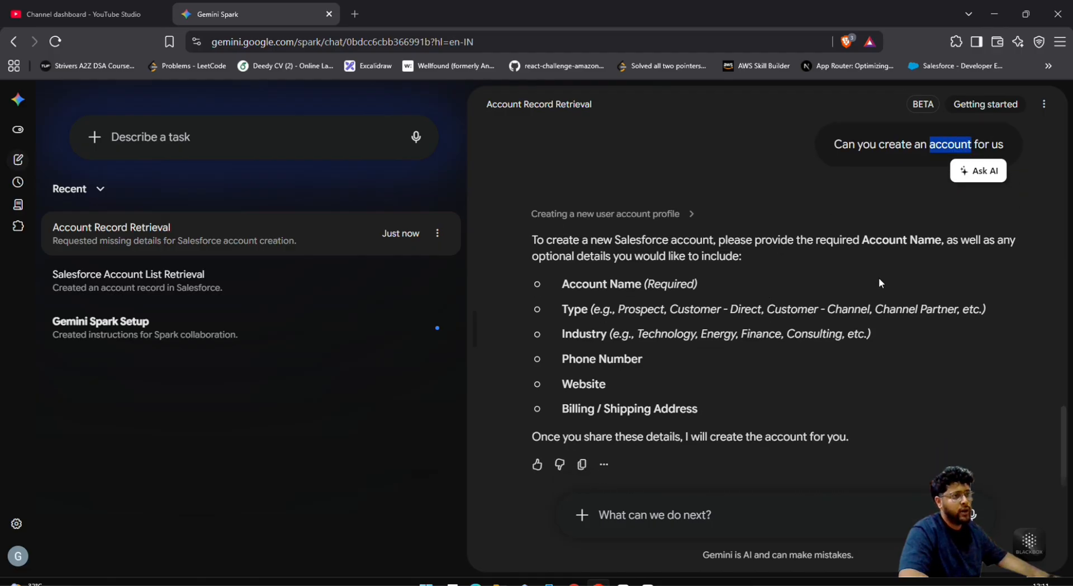
left_click_drag(565, 317, 699, 411)
left_click(614, 285)
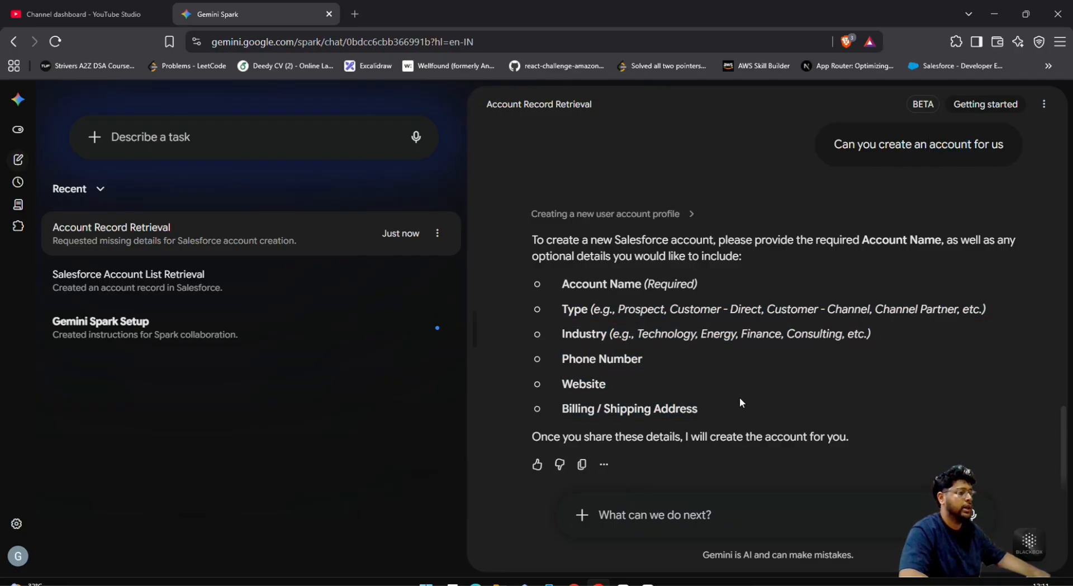
Submit the reply "For Account Name please use "Account From MCP server"" and allow Sobject All to use createSobjectRecord
left_click(617, 512)
type("For")
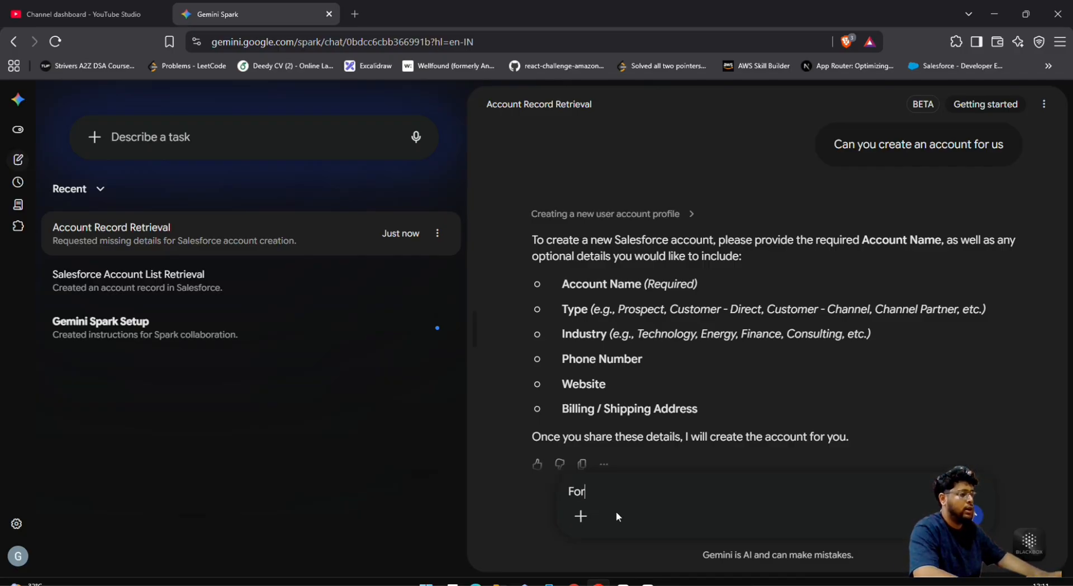
type(" Account Name ")
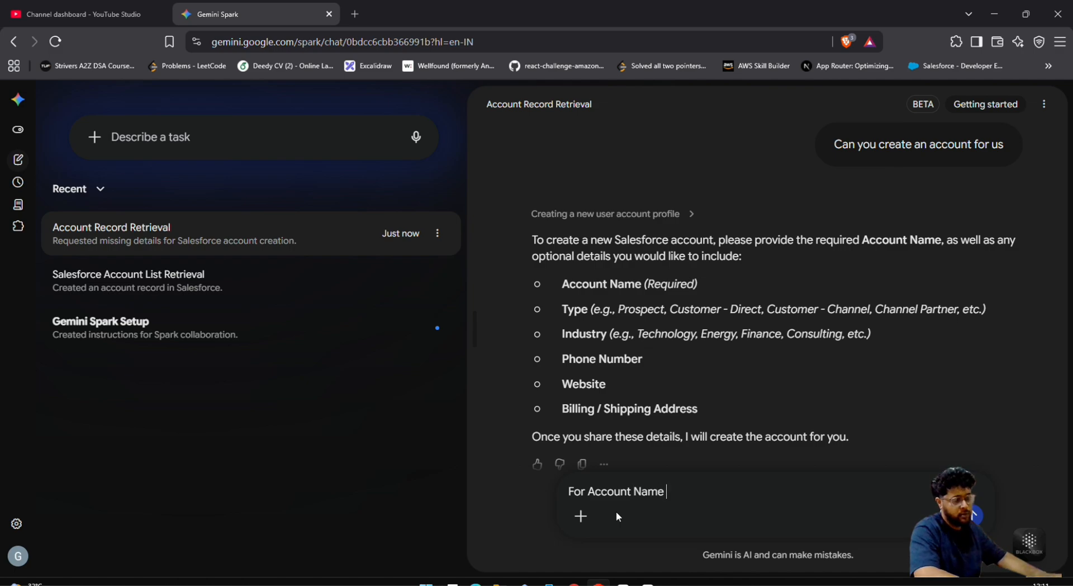
type("please ")
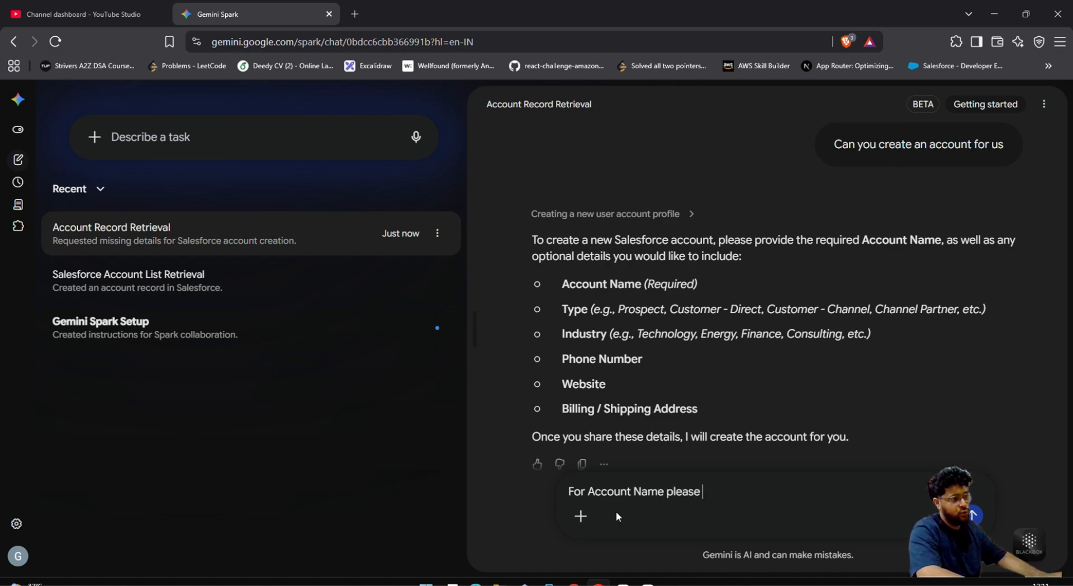
type("use \"A\"")
key("Left")
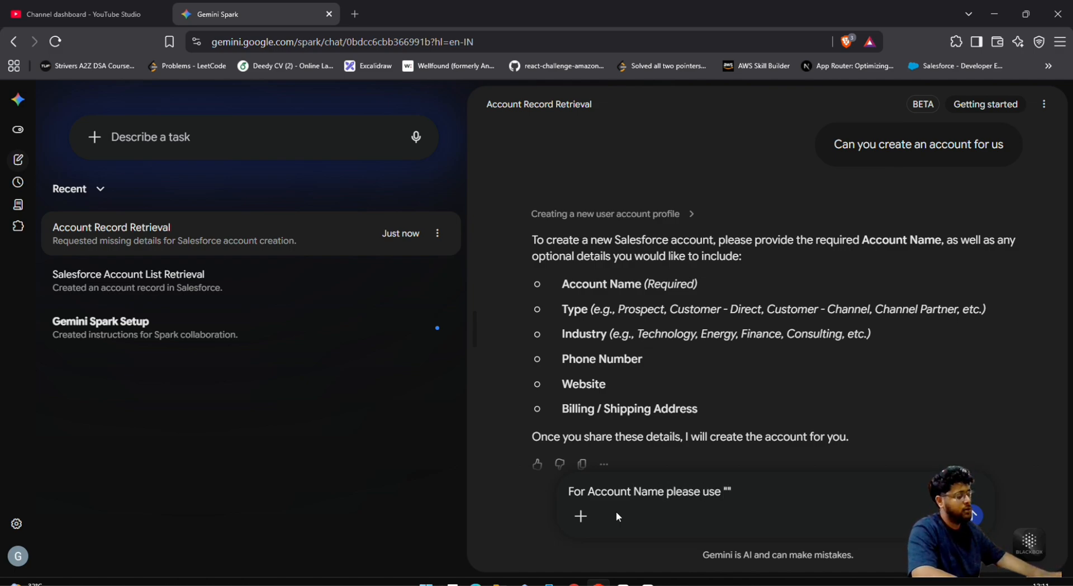
type("Account F")
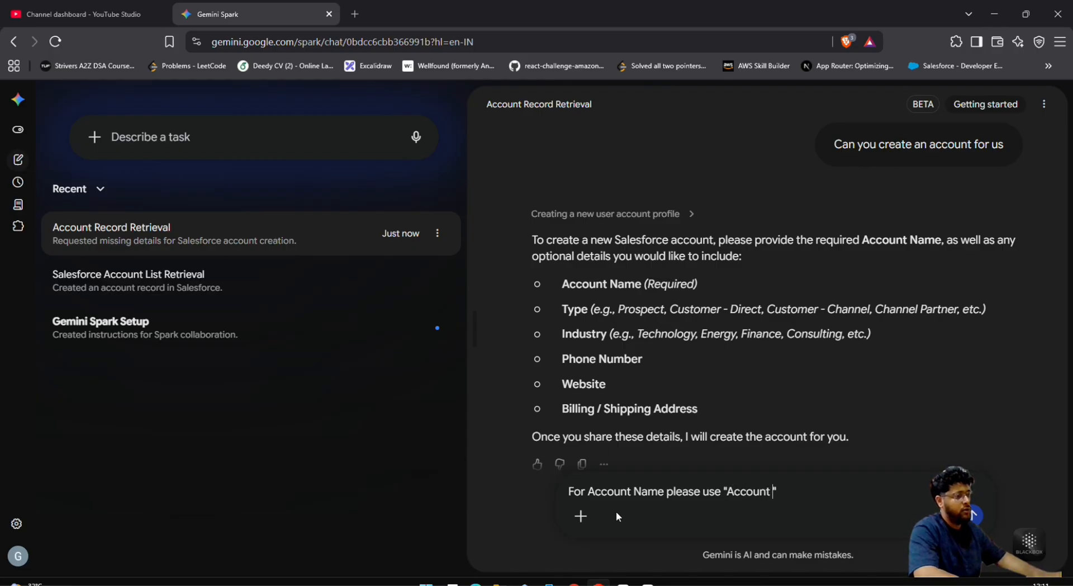
type("rom MCP")
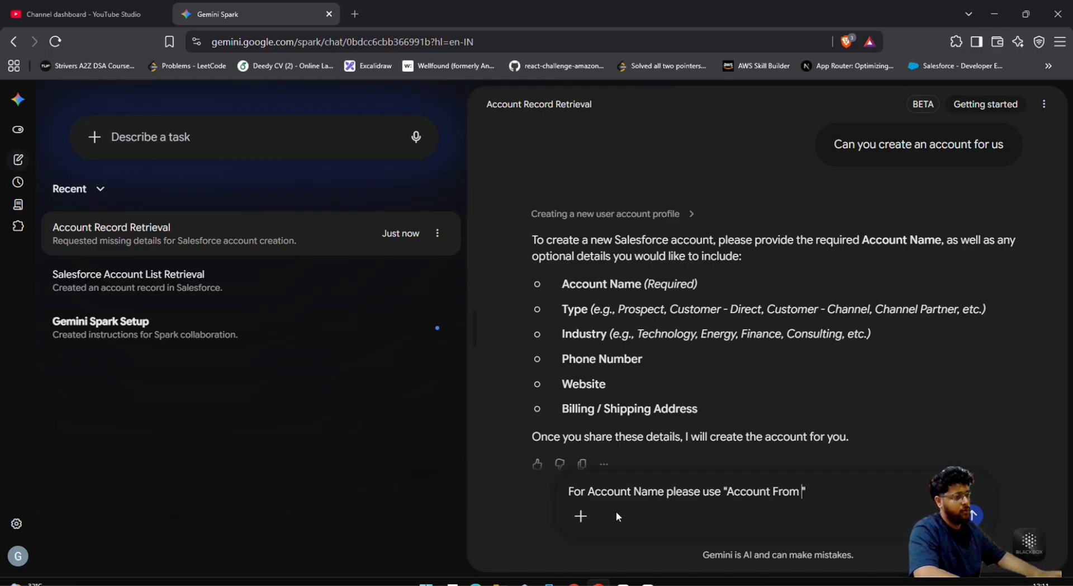
type(" server")
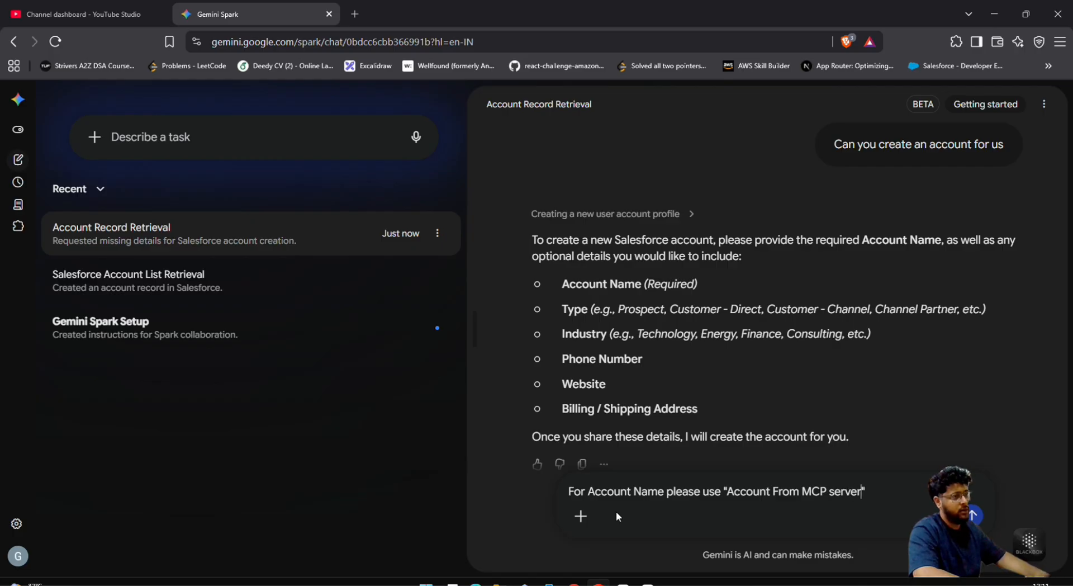
key("Return")
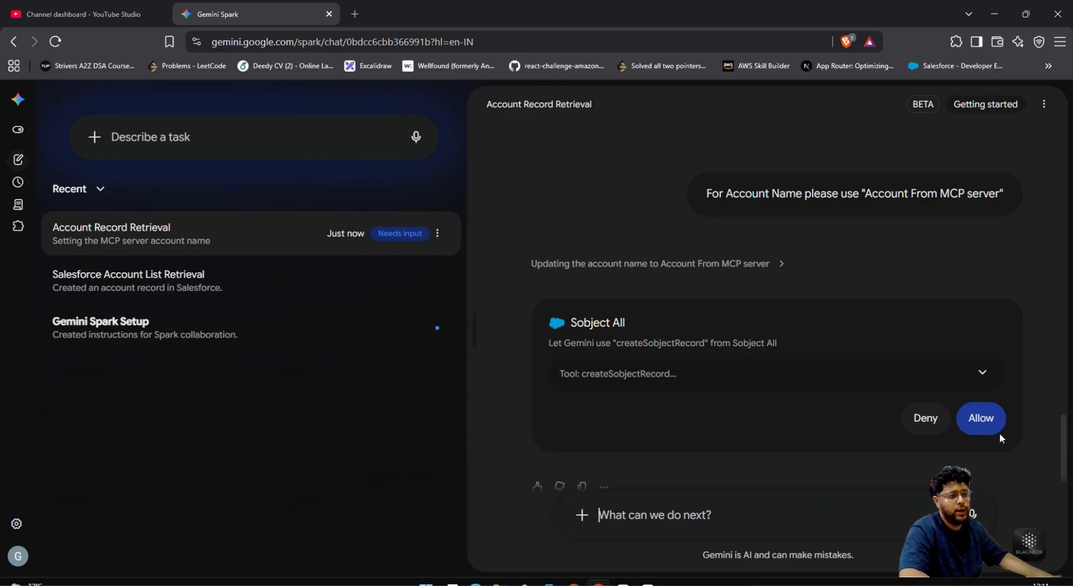
left_click(980, 417)
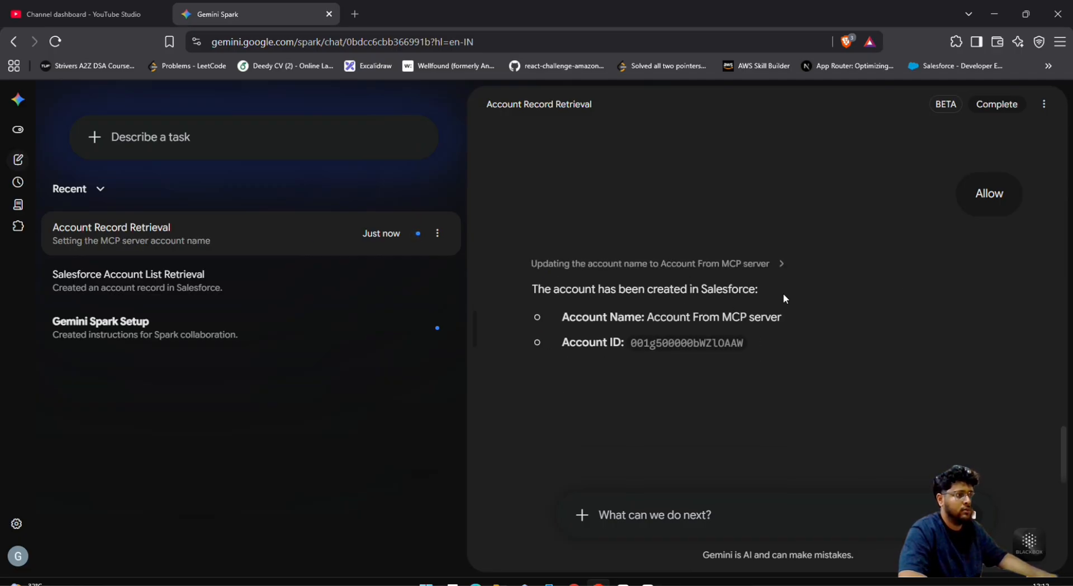
Copy the new account's ID from the reply, switch to Salesforce in Chrome and open that record by putting the ID in the Setup Home URL
scroll(789, 310, "down", 1)
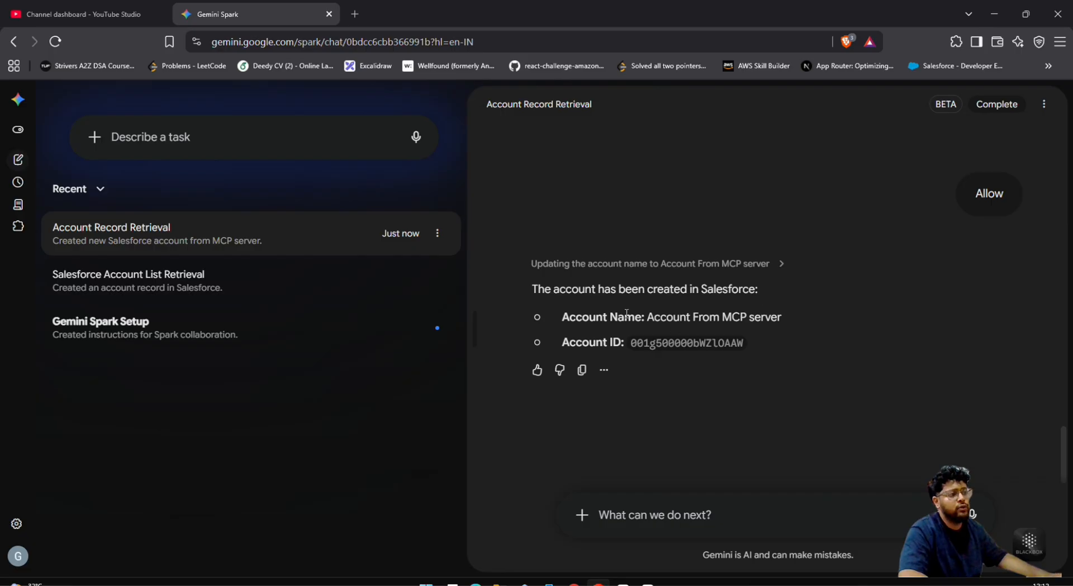
double_click(676, 342)
key("ctrl+c")
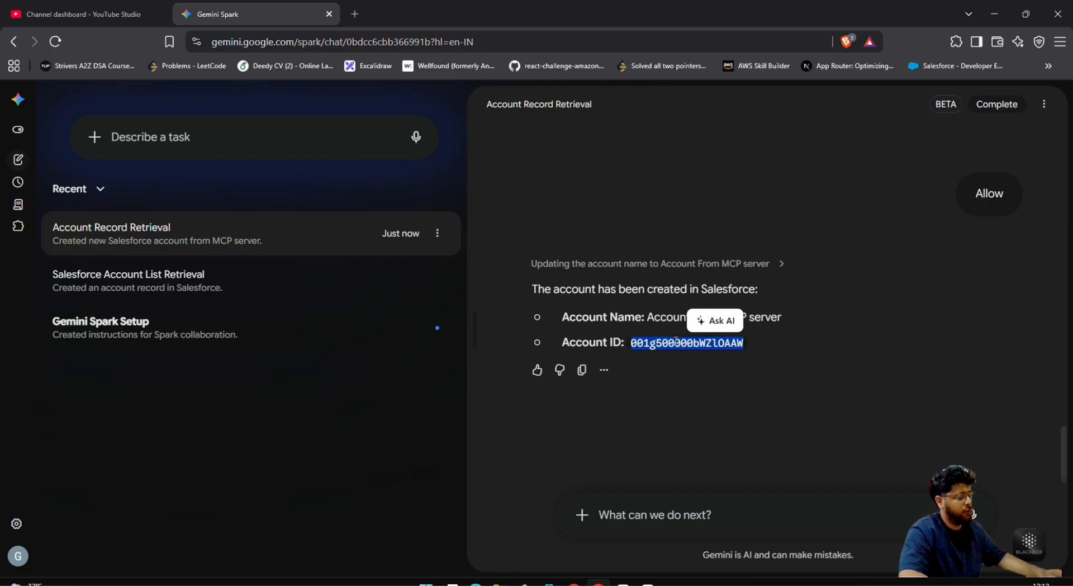
left_click(598, 582)
left_click(530, 486)
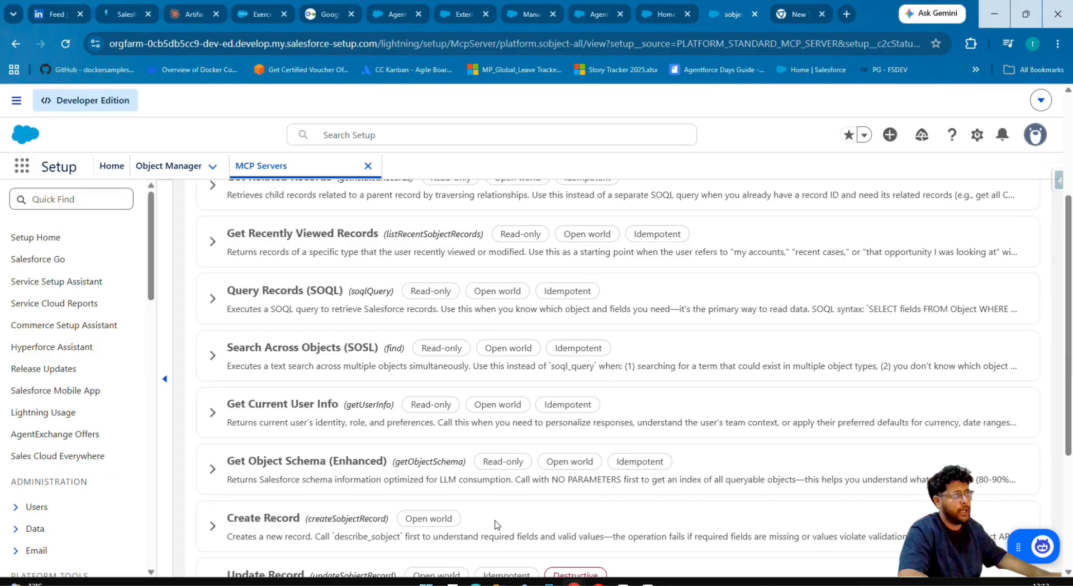
left_click(671, 4)
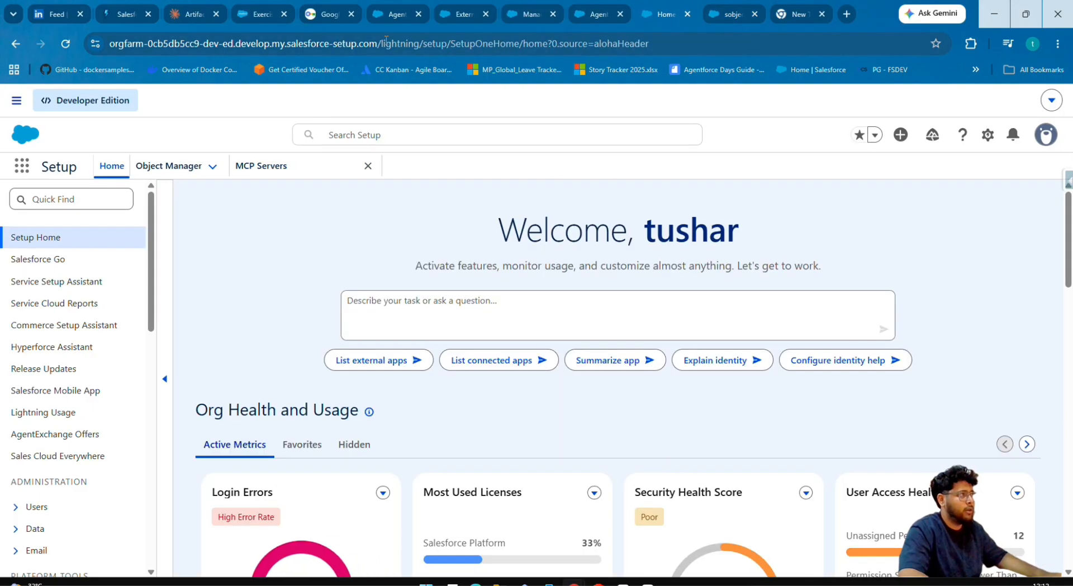
left_click_drag(414, 43, 821, 43)
key("BackSpace")
key("ctrl+v")
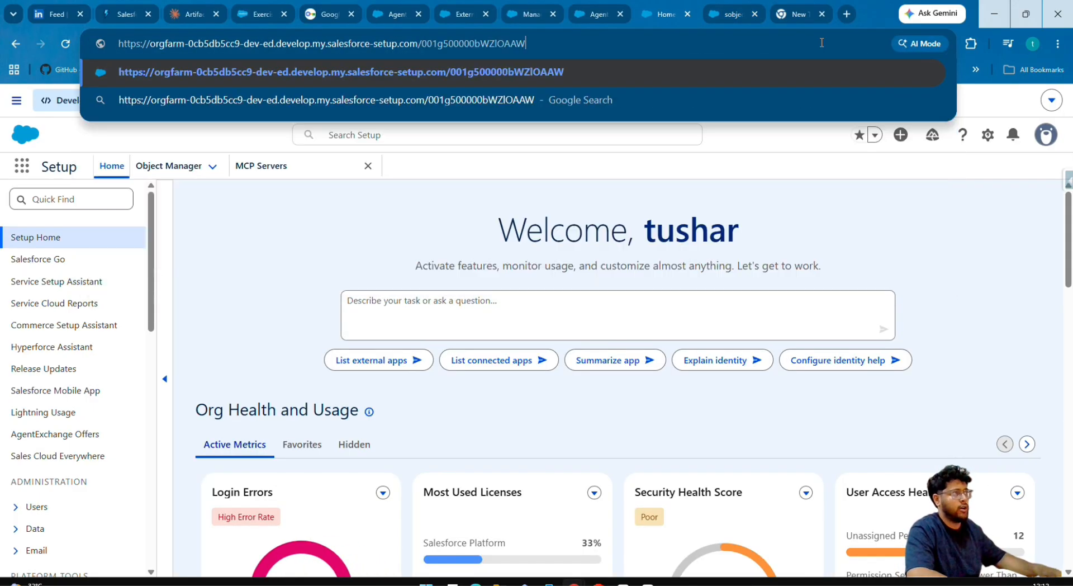
key("Return")
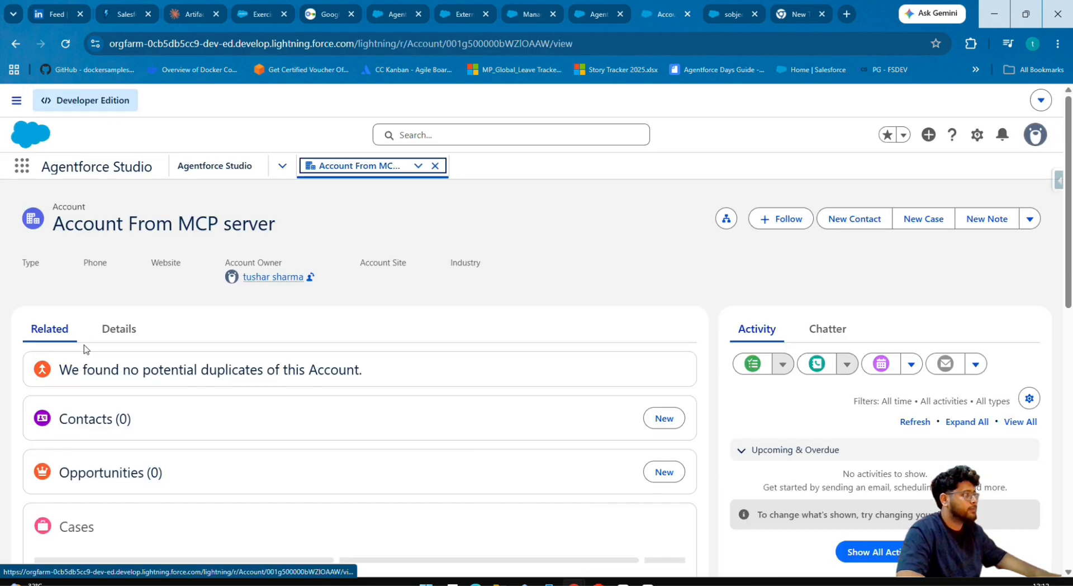
Check the account name and other fields in the new Salesforce record's details, and return to the Gemini Spark chat
left_click(132, 330)
scroll(195, 326, "down", 3)
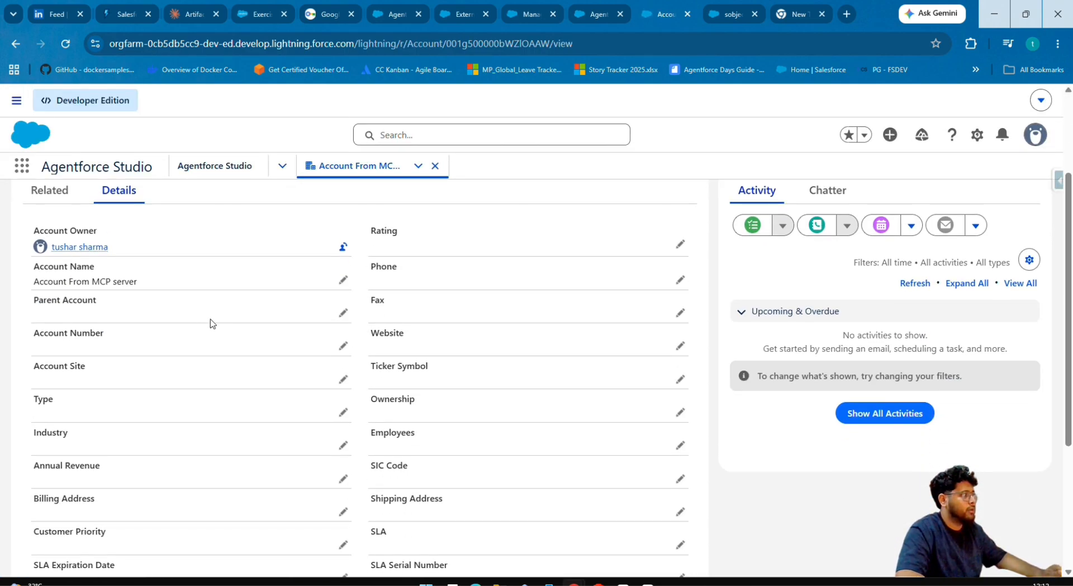
left_click_drag(161, 286, 14, 286)
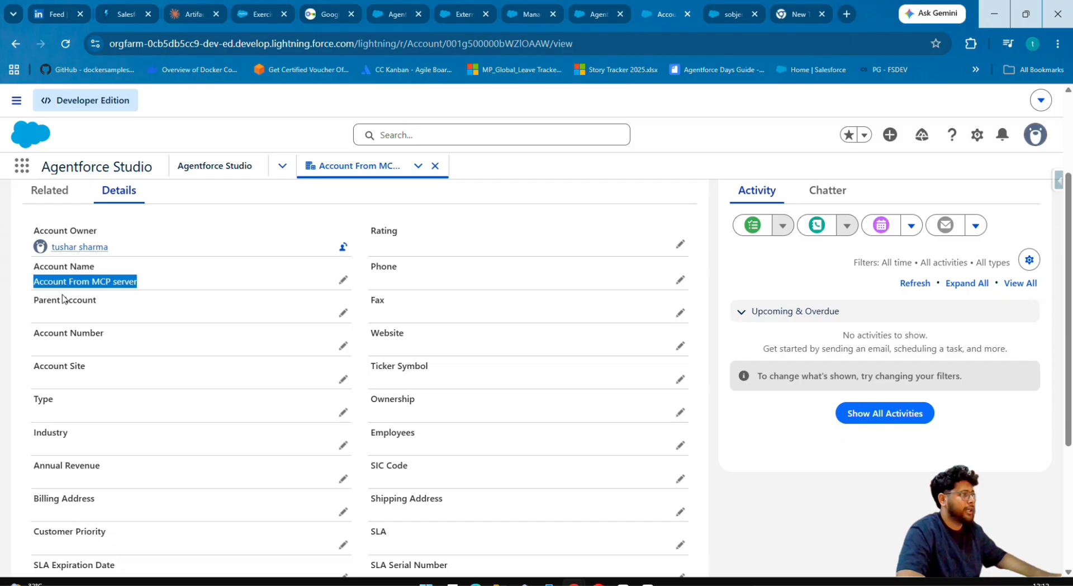
scroll(363, 357, "down", 6)
scroll(346, 367, "up", 8)
scroll(347, 371, "up", 1)
key("alt+Tab")
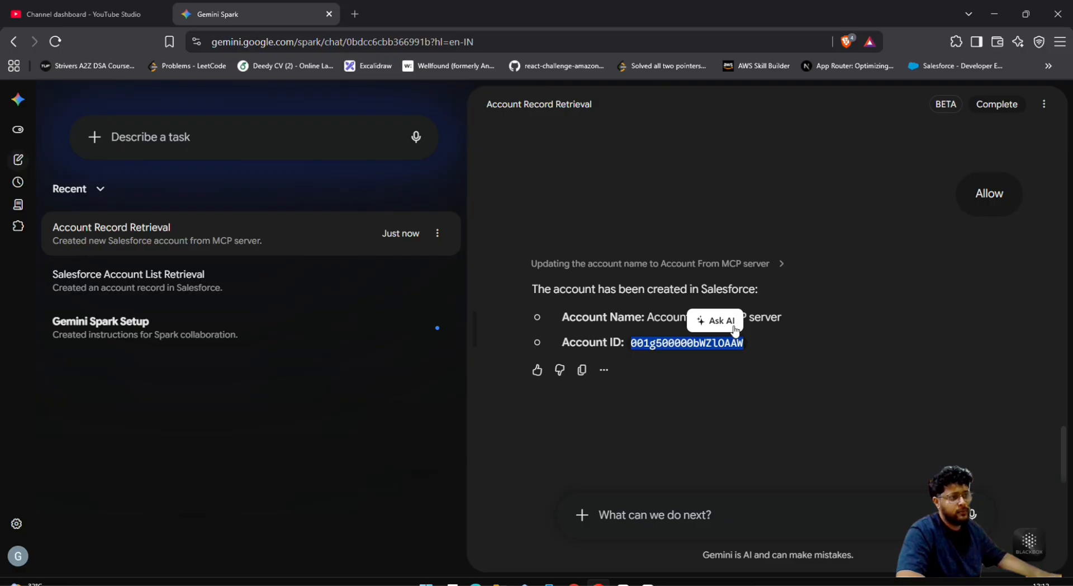
left_click(864, 294)
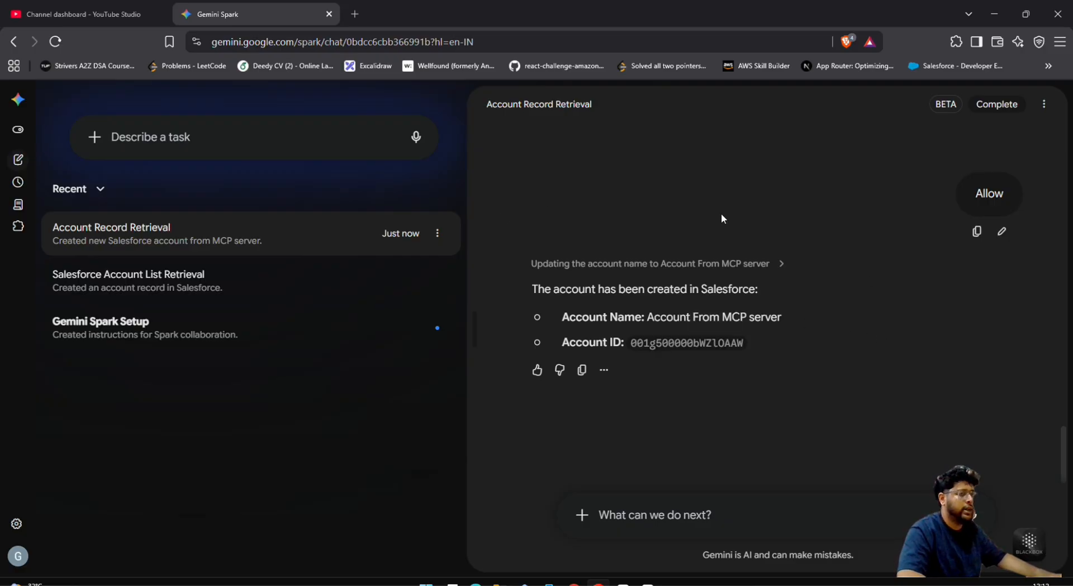